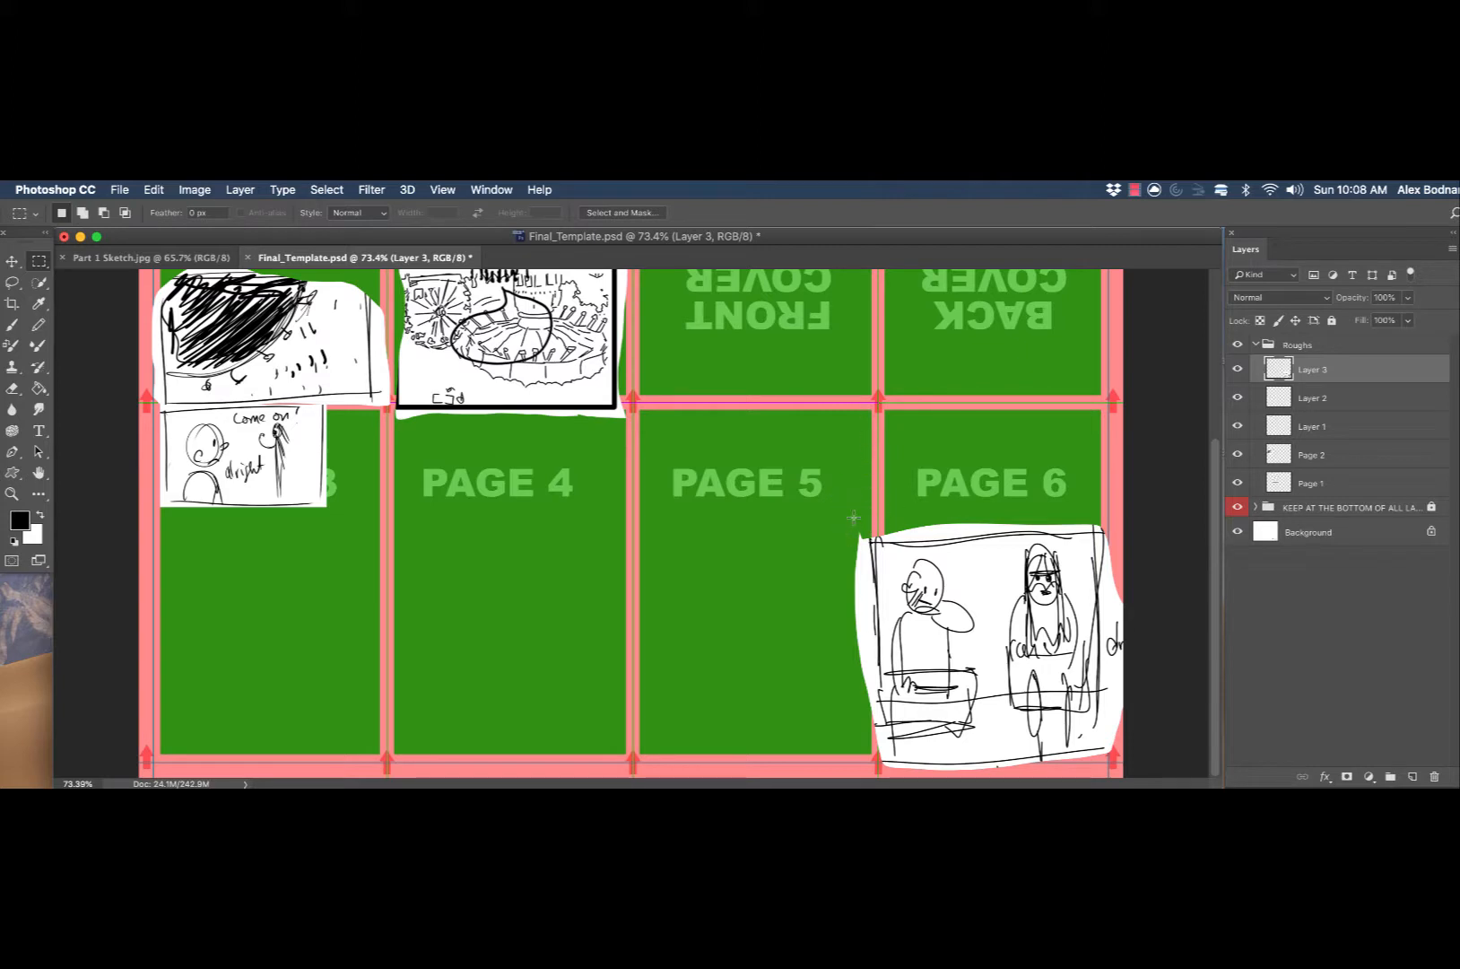
- Delete the strip of the Layer 3 sketch that spills past Page 6's inner edge onto Page 5, and clear the selection
drag(835, 505, 886, 774)
key(Delete)
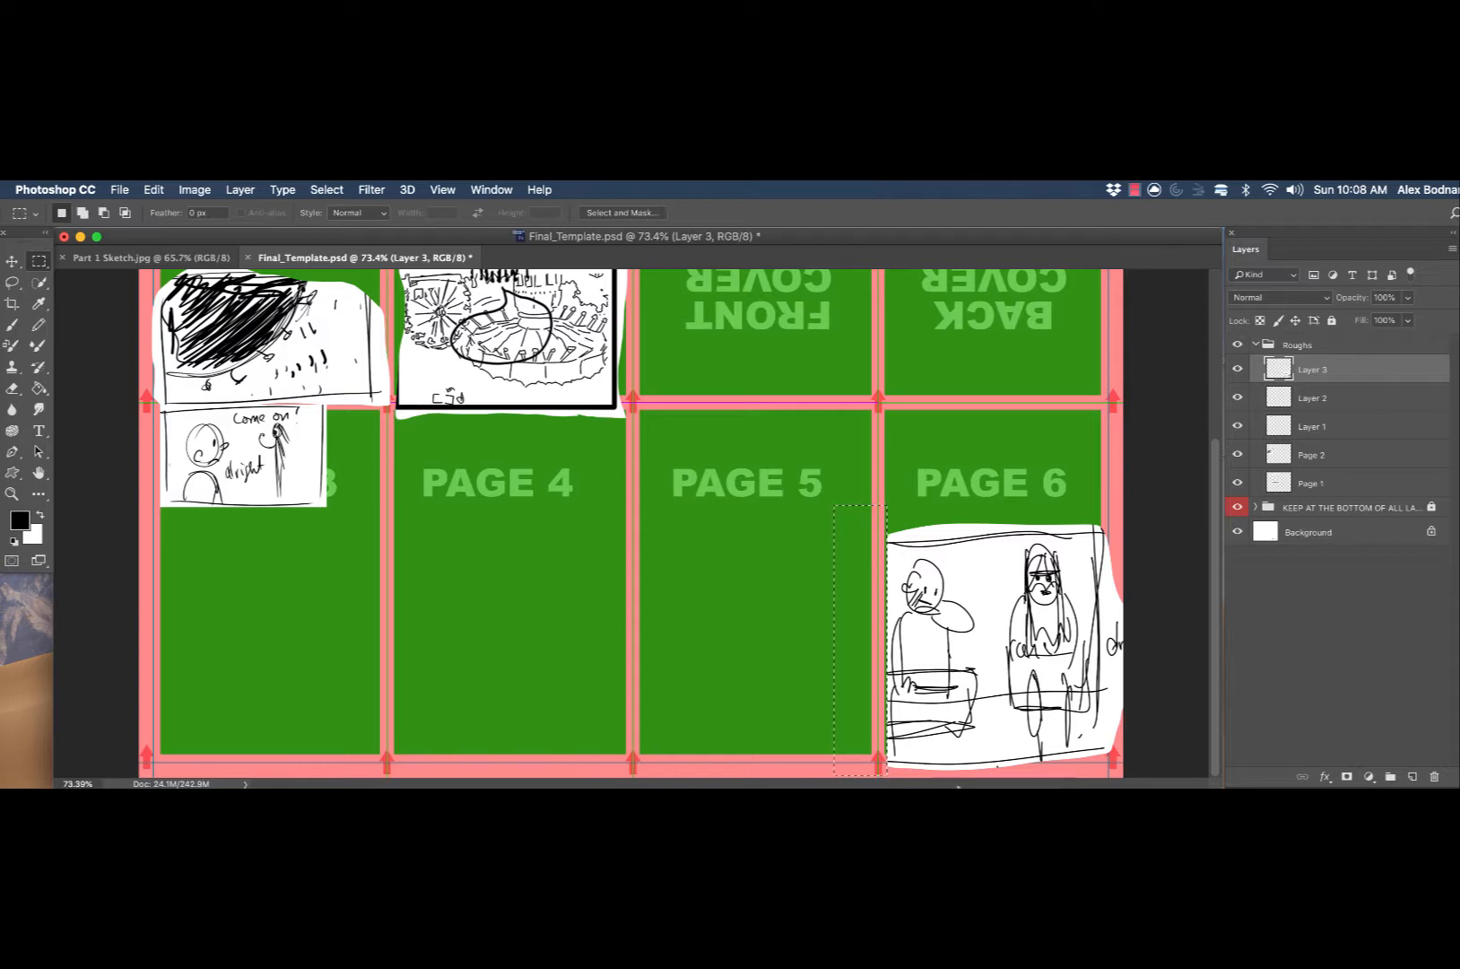
key(super+d)
- Check which sketch Layer 3 holds by toggling its visibility, and rename the layer as page 6
click(1238, 371)
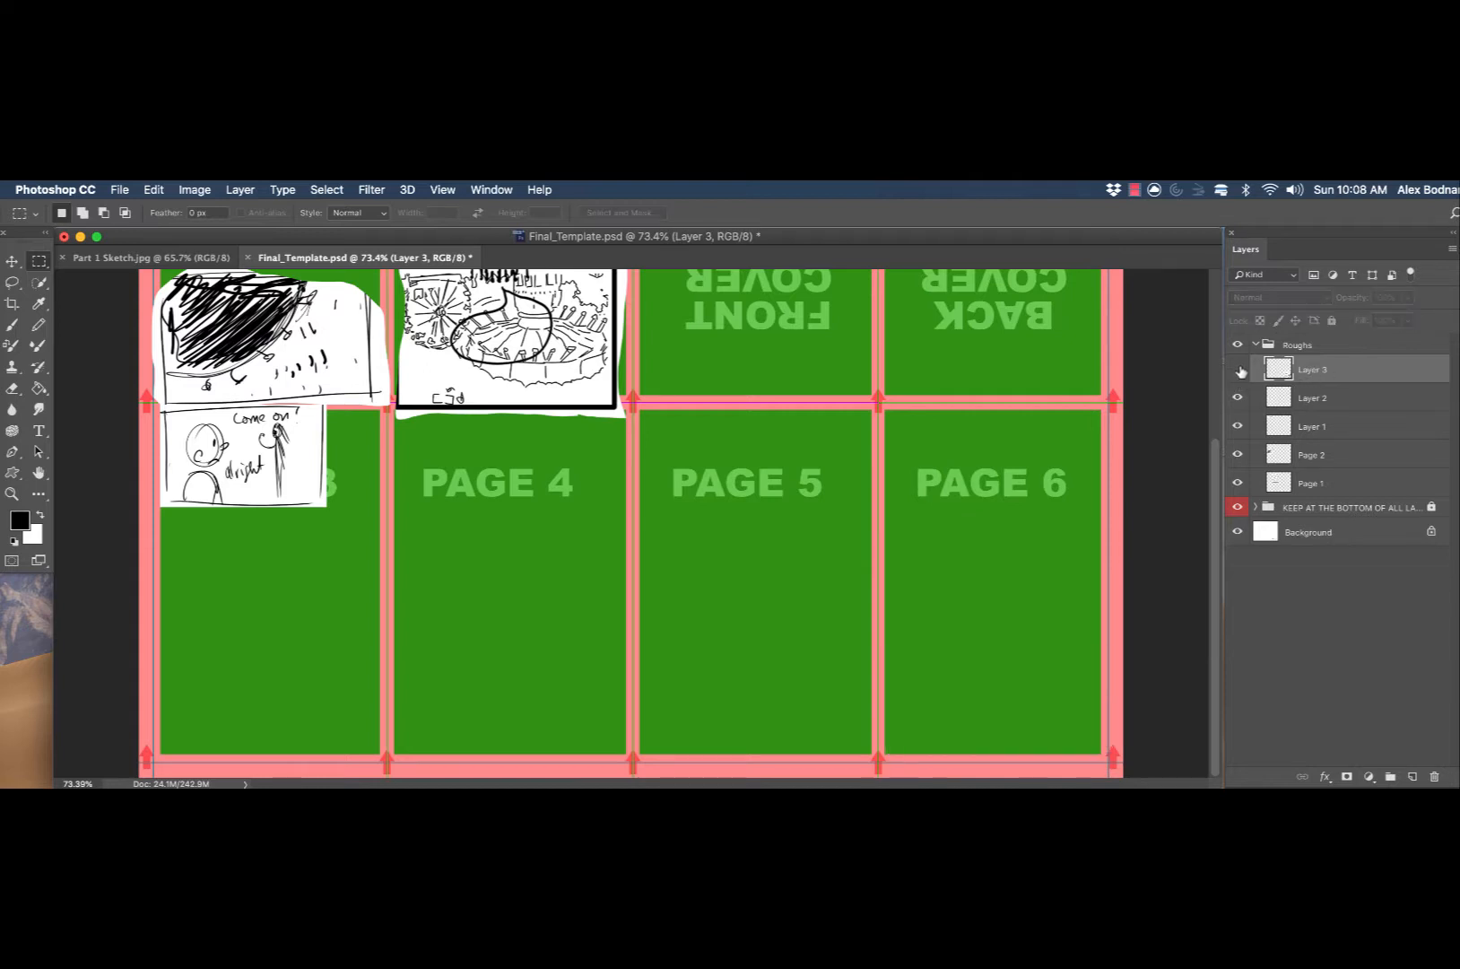
click(1238, 372)
double_click(1313, 369)
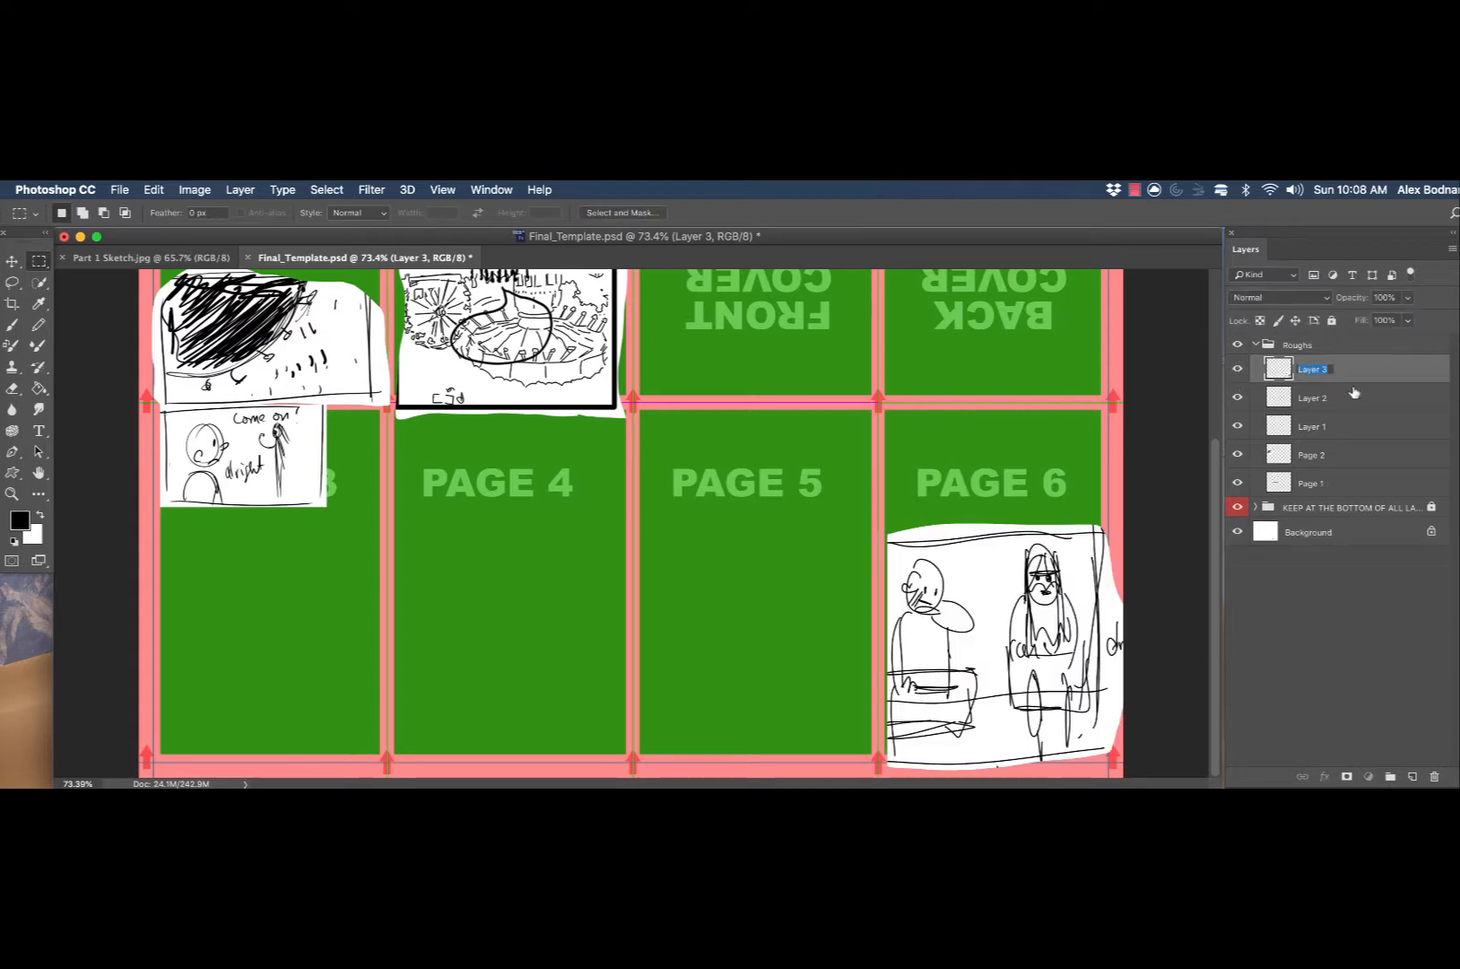
text(Page 6)
key(Return)
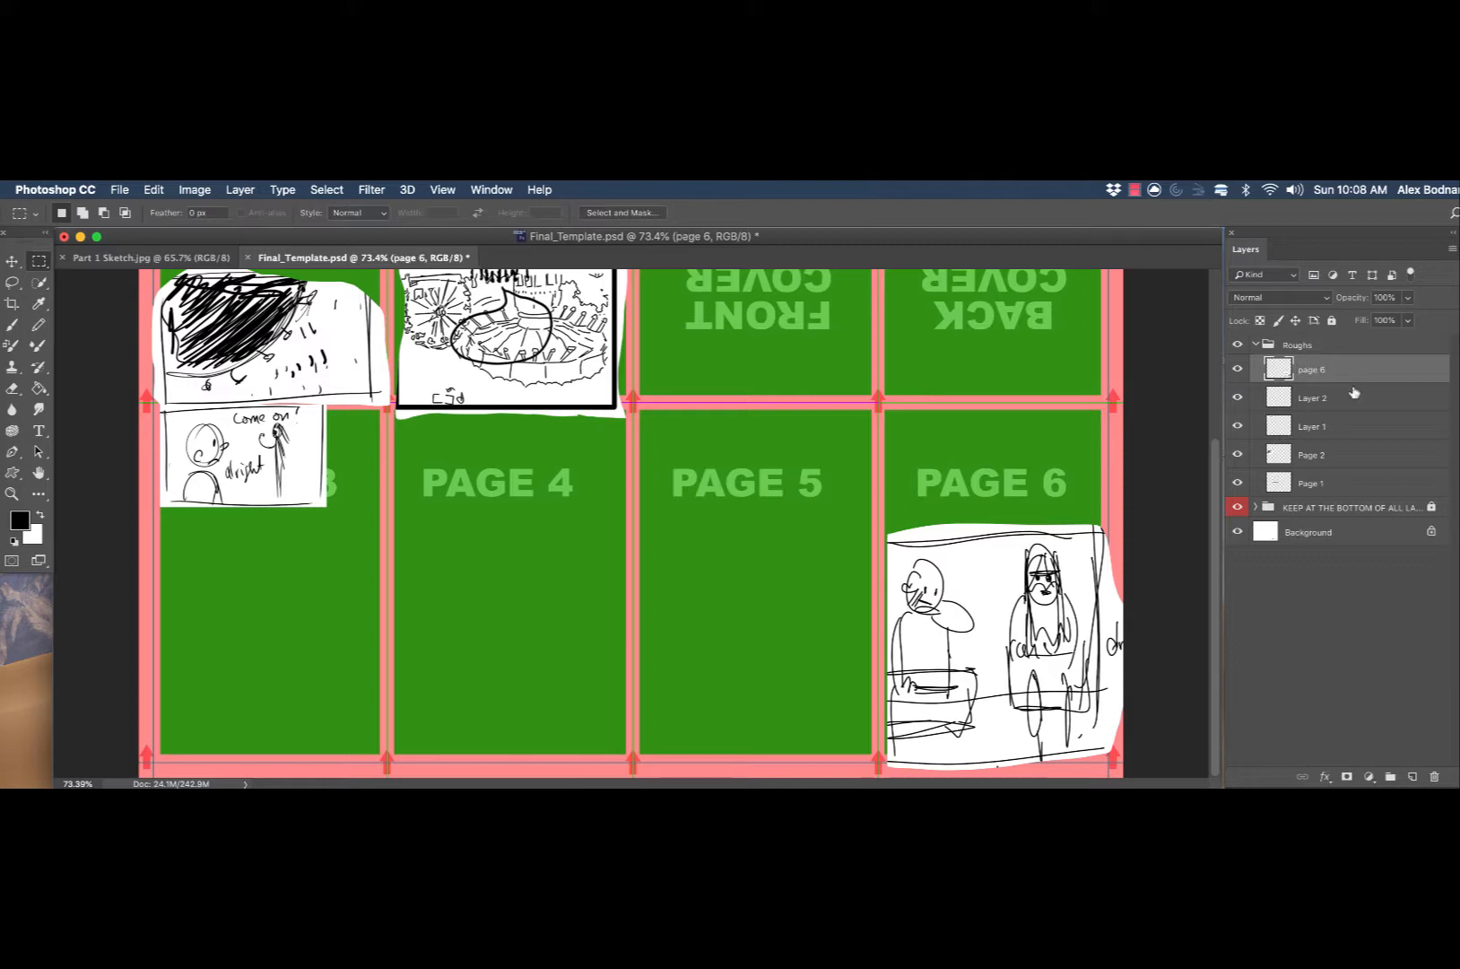
- Toggle the visibility of Layer 1, Layer 2 and Page 2 to examine which page's sketches each layer holds
click(1339, 461)
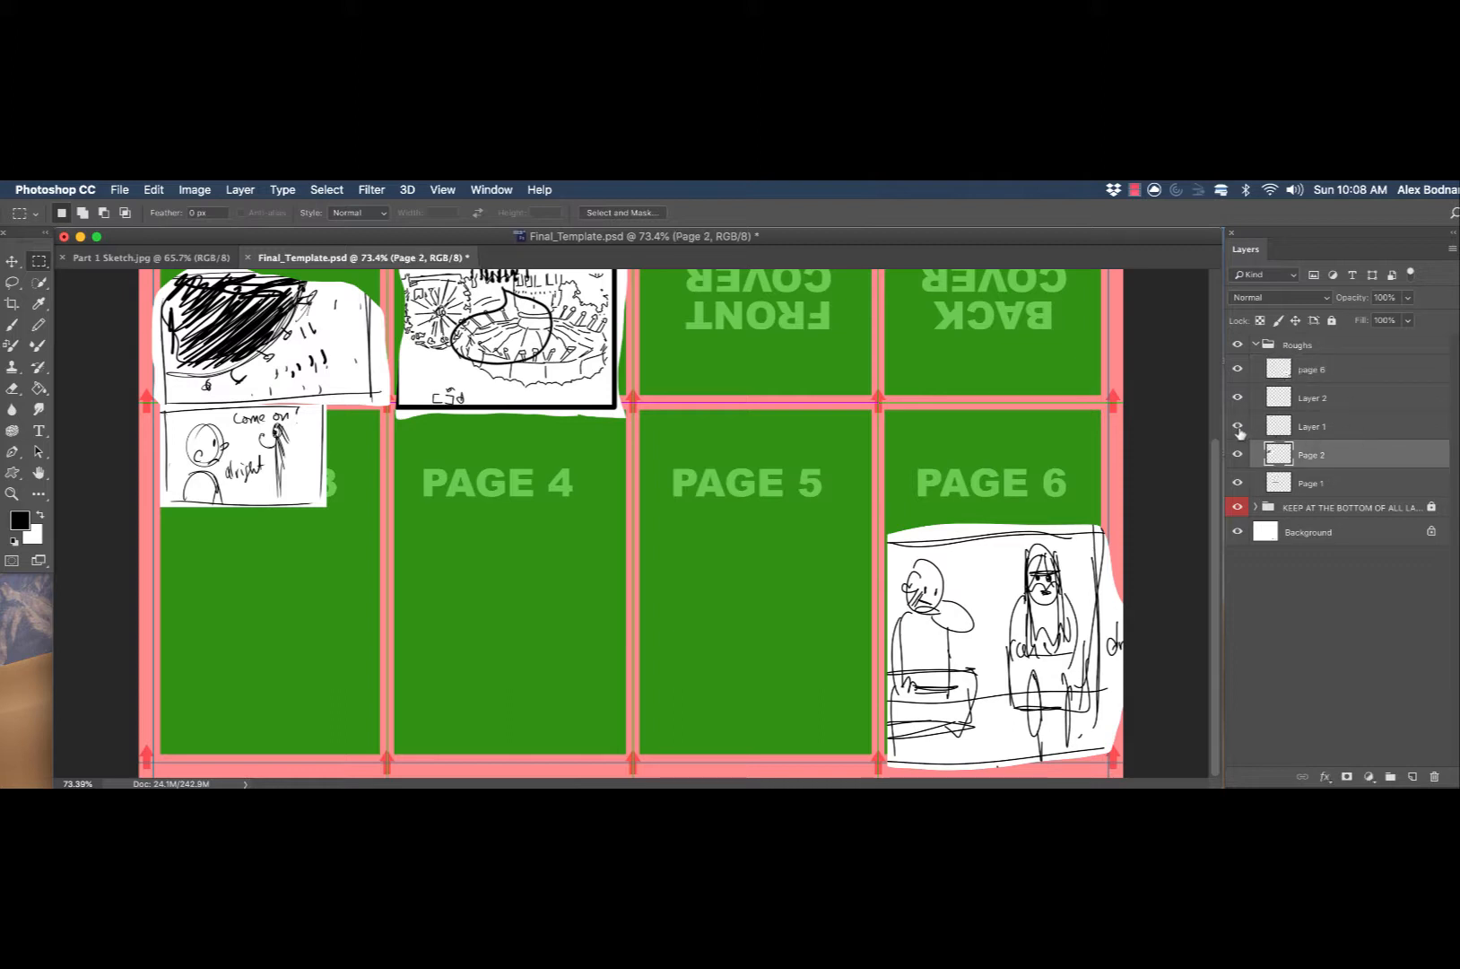
click(1238, 428)
drag(501, 489, 535, 726)
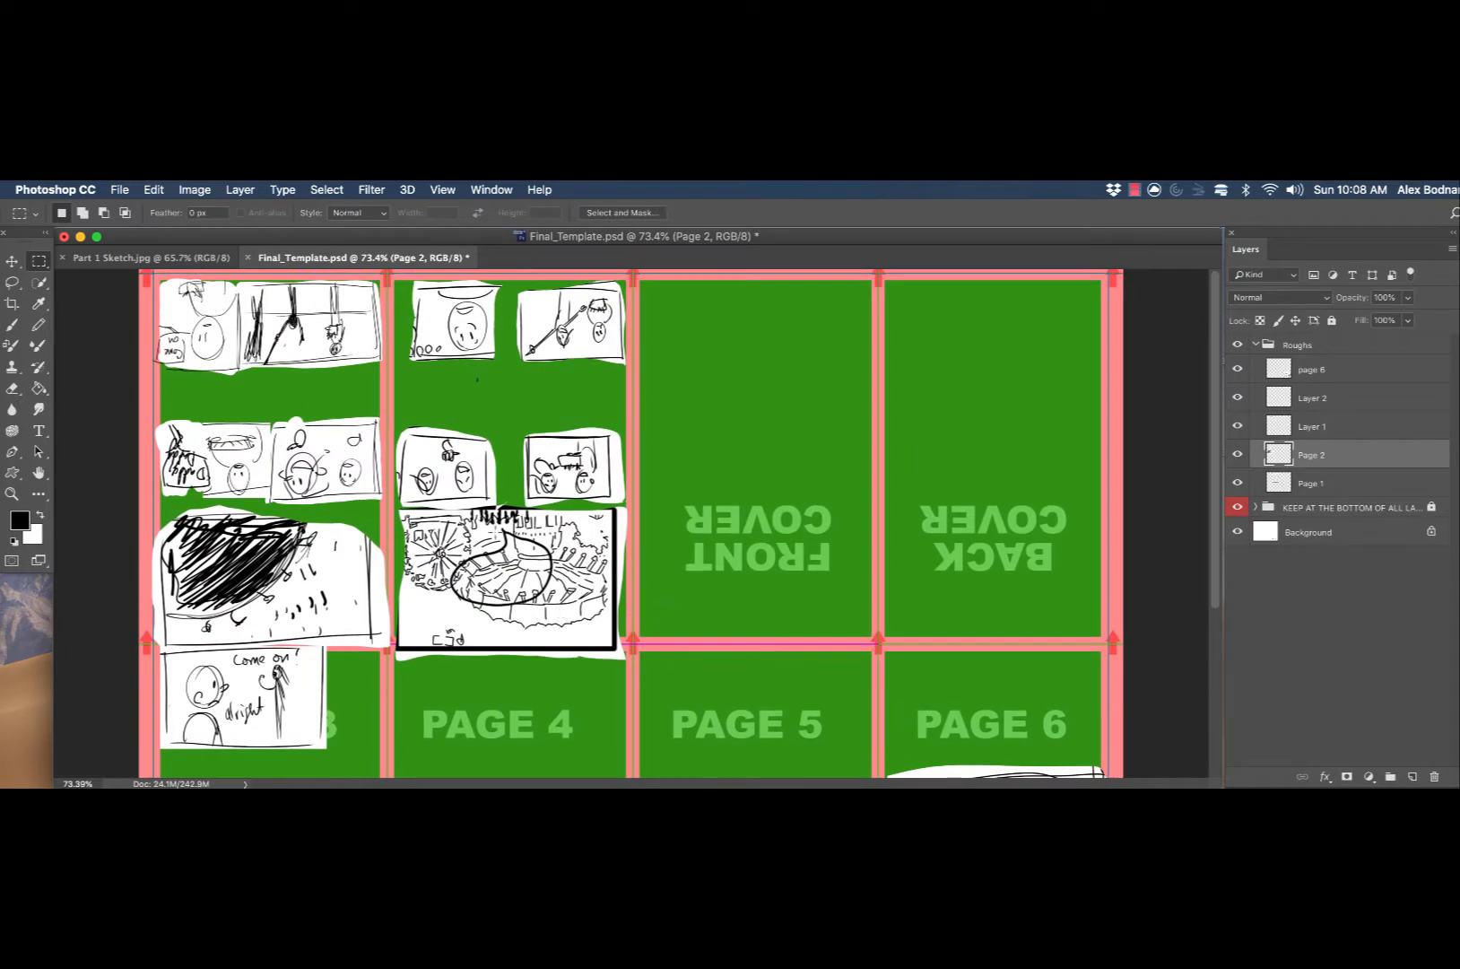
click(1238, 456)
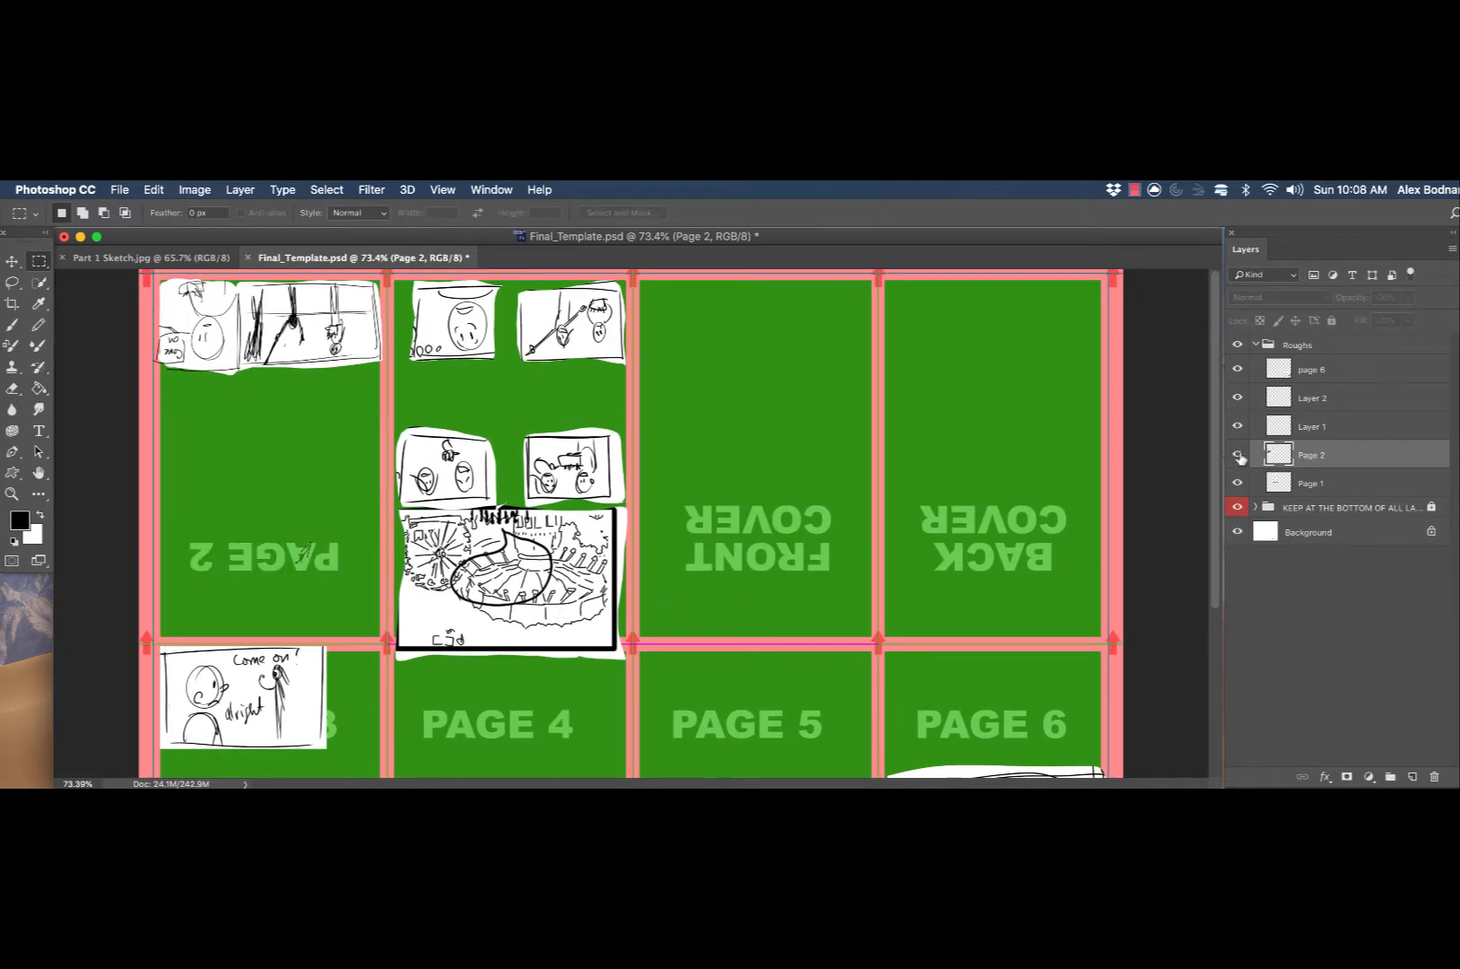
click(1239, 456)
click(1238, 455)
click(1238, 457)
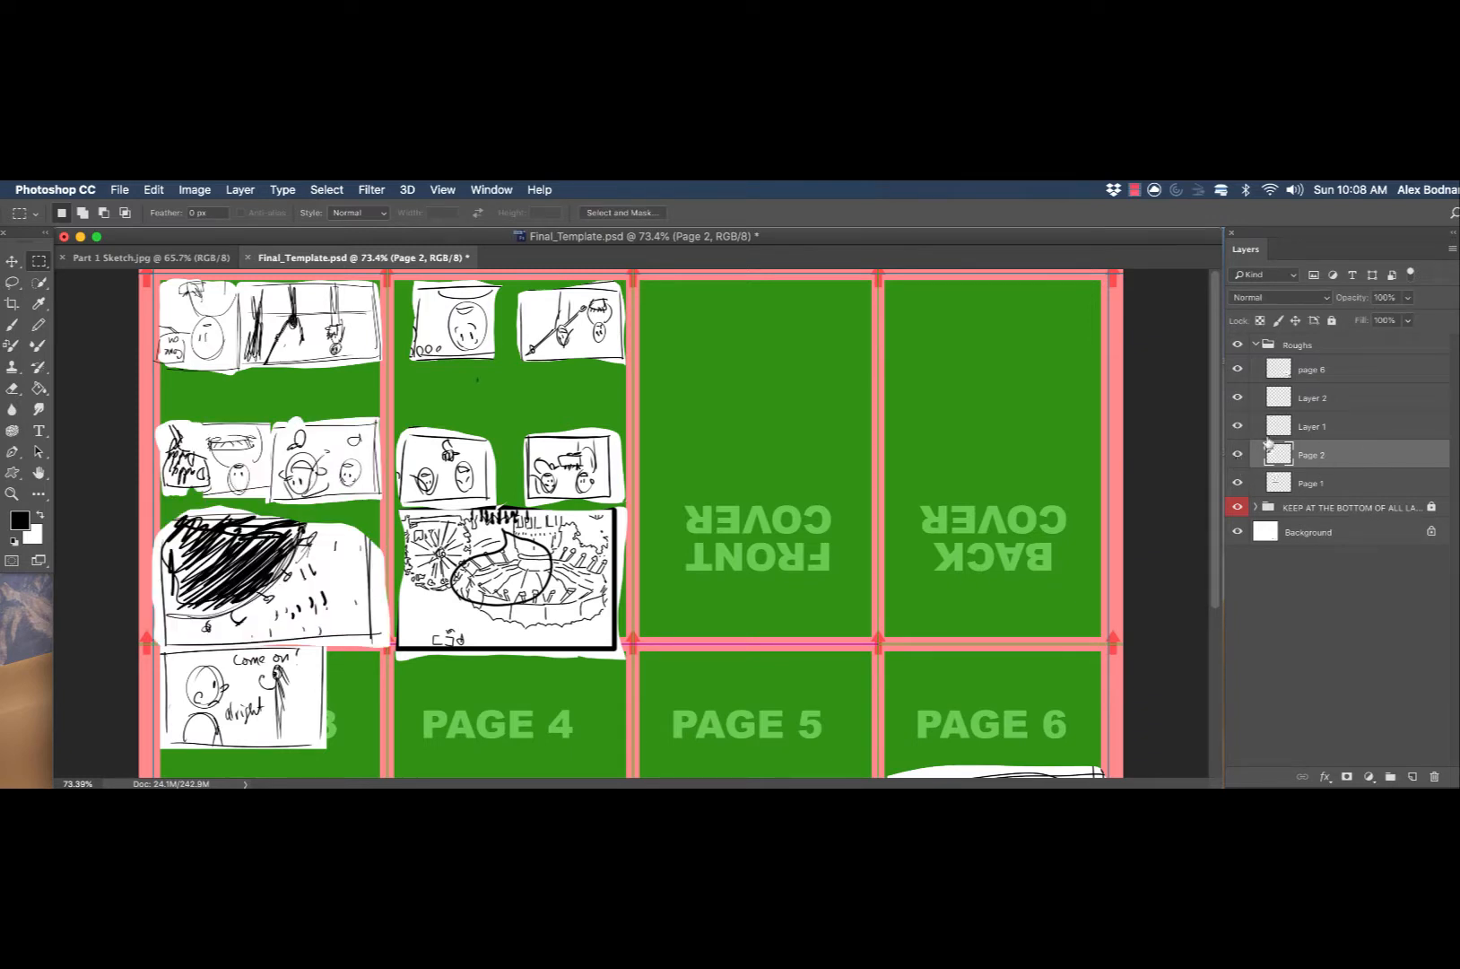
click(1240, 428)
click(1240, 429)
click(1241, 429)
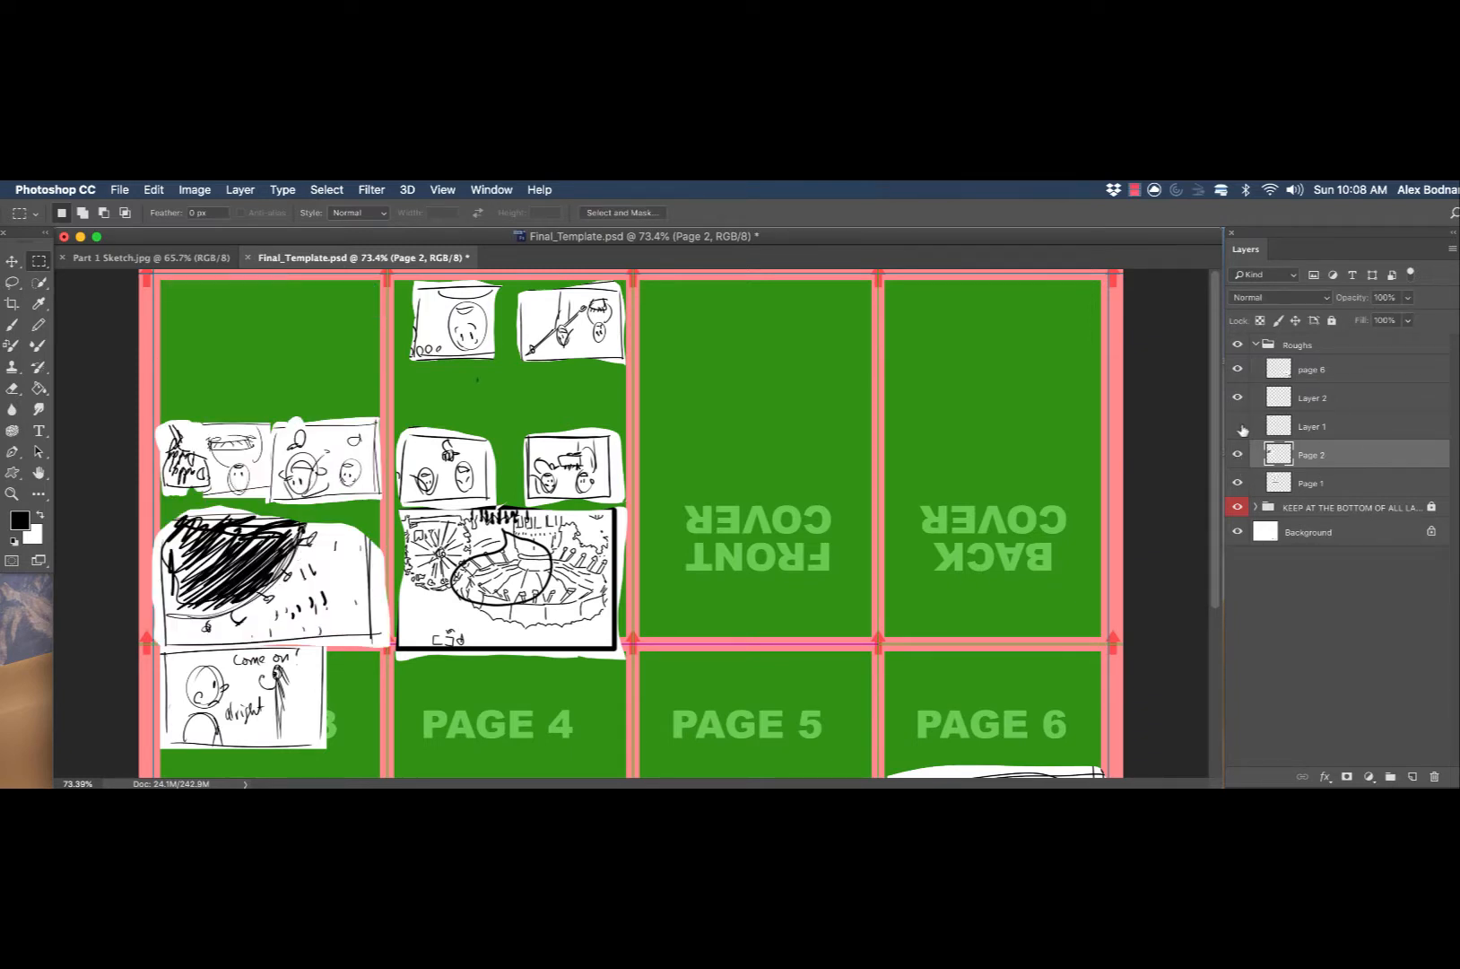
click(1240, 428)
click(1239, 403)
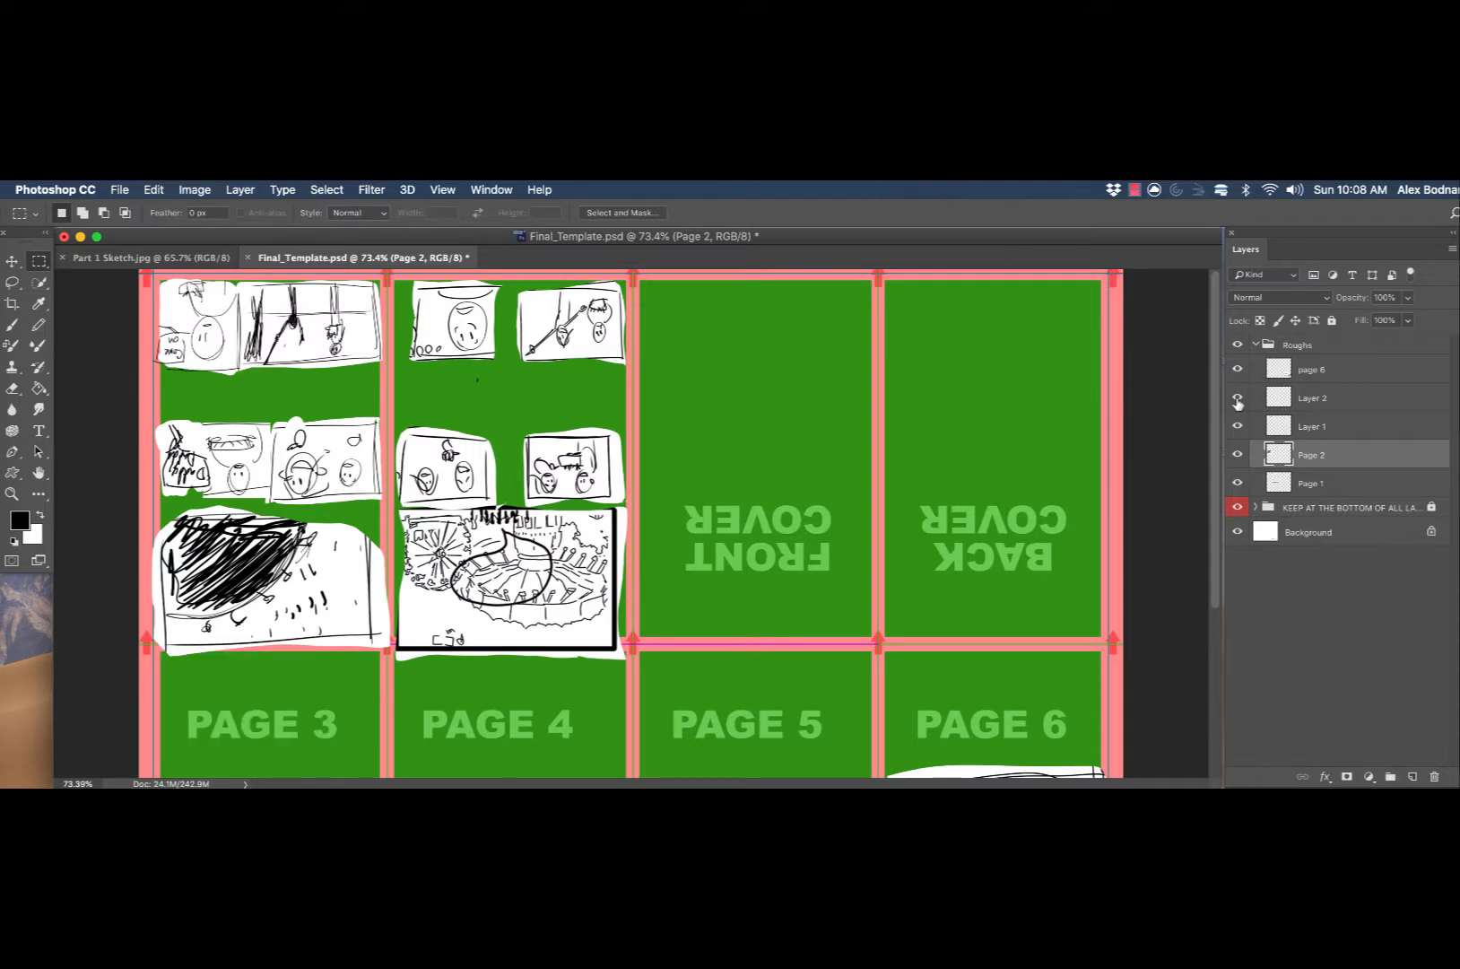
click(1238, 405)
click(1241, 458)
click(1241, 457)
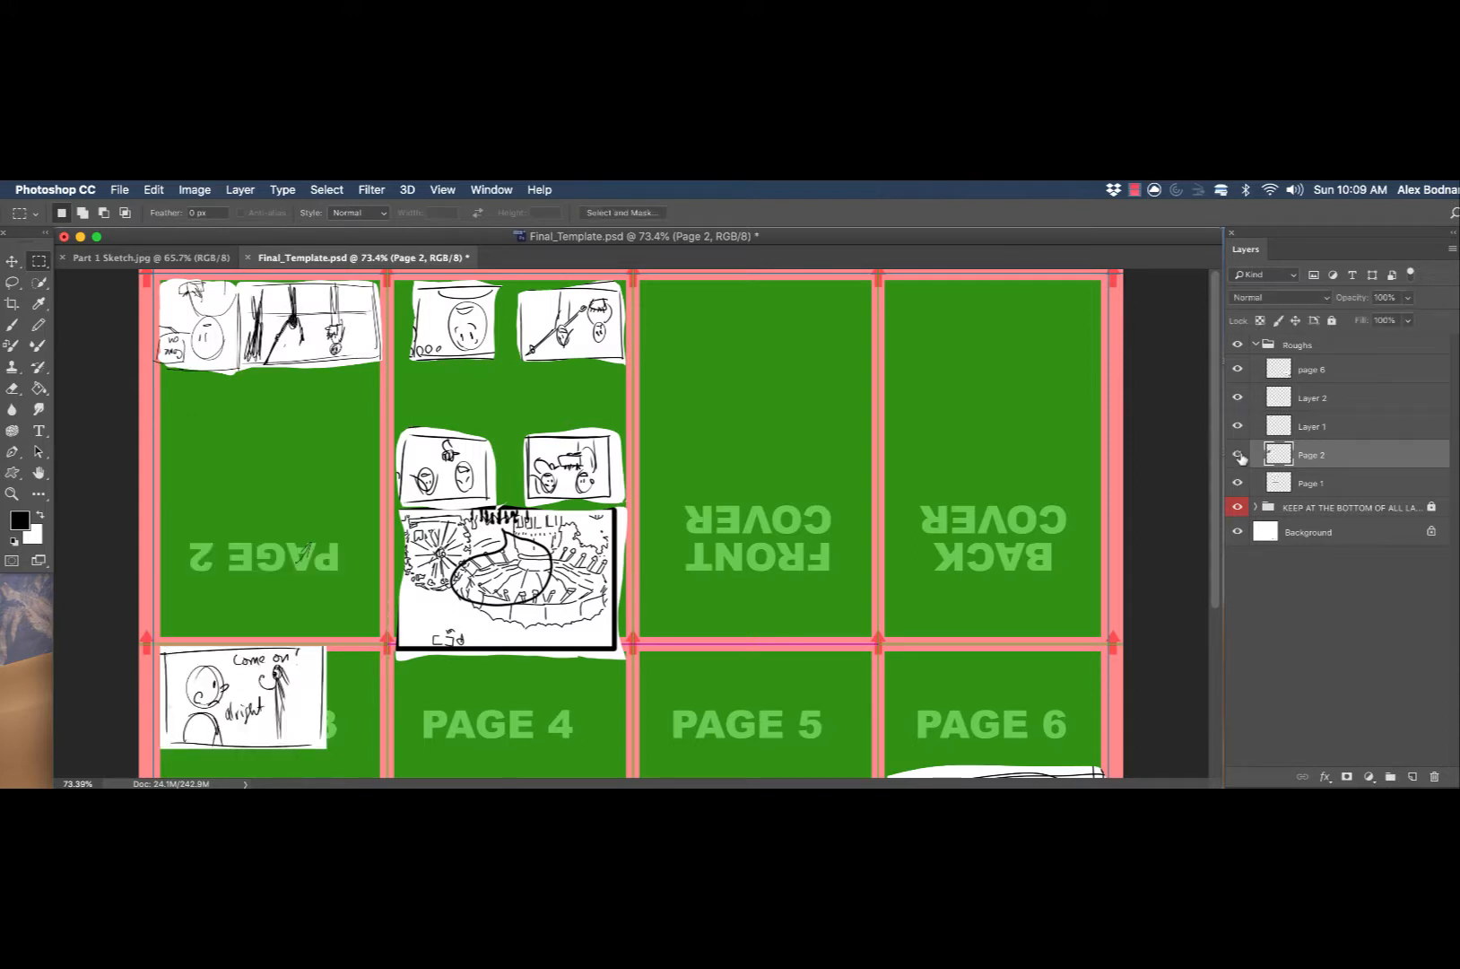
click(1238, 429)
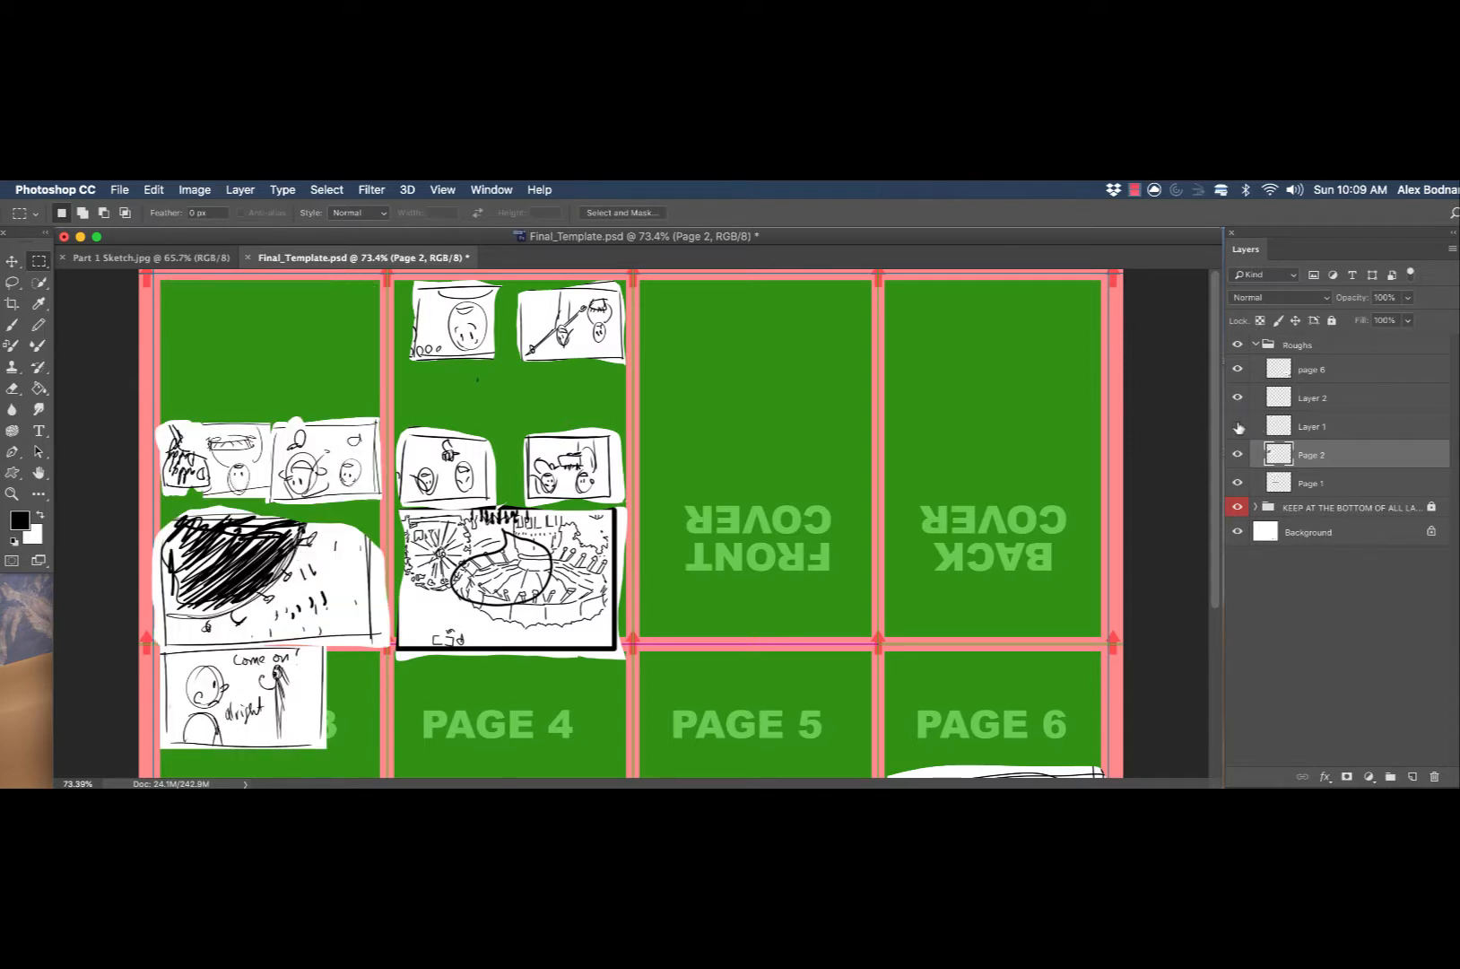
click(1238, 429)
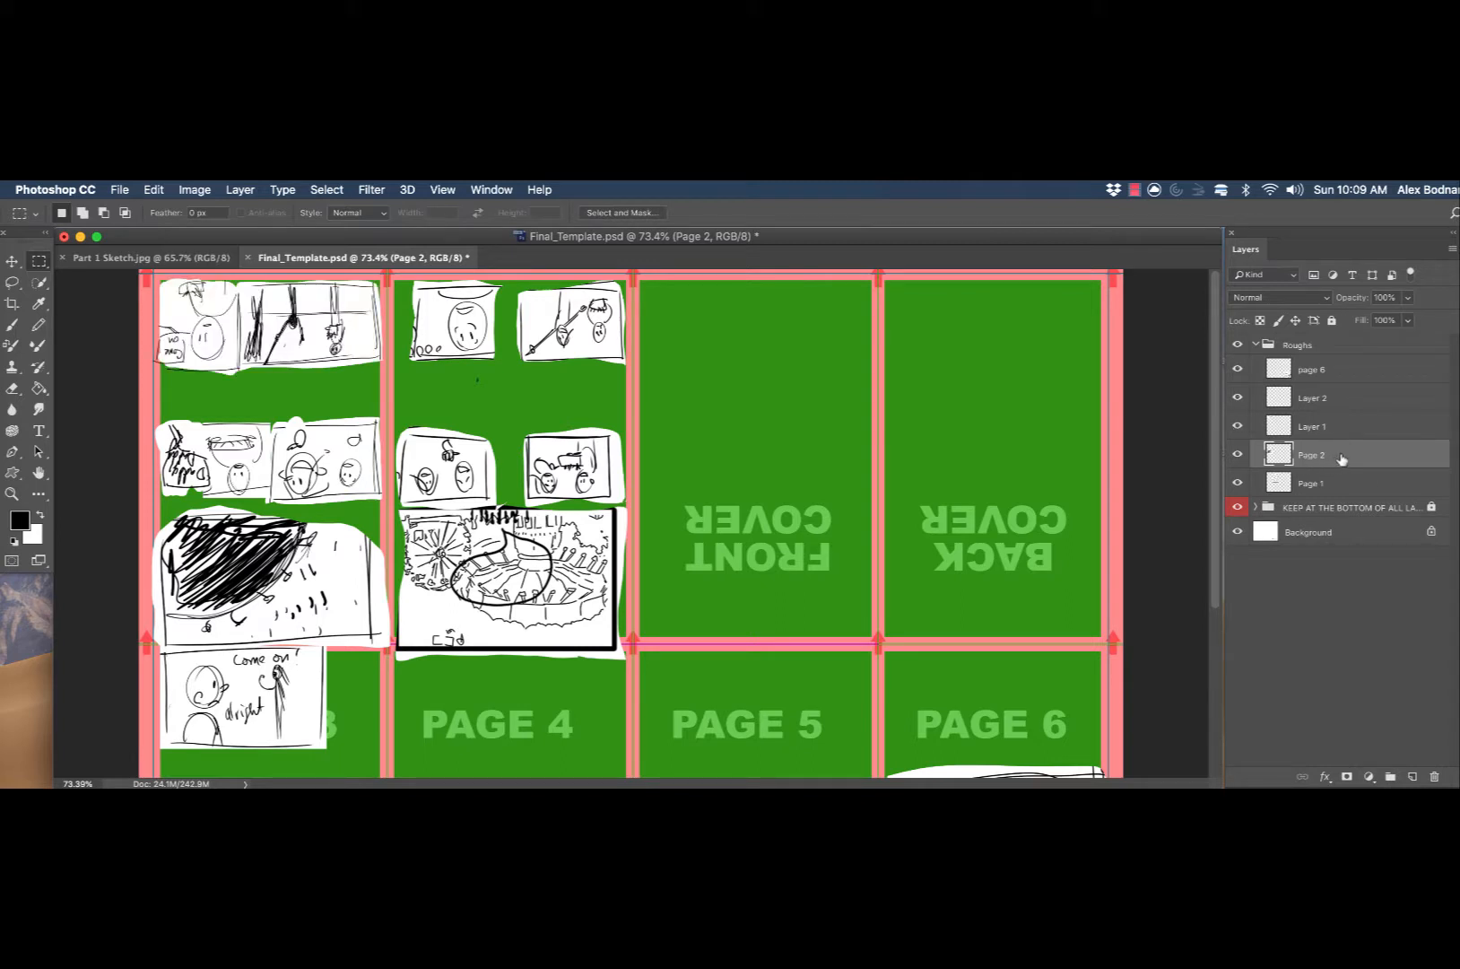
- Merge Layer 1 with the Page 2 layer and name the merged layer Page 2
shift+click(1349, 432)
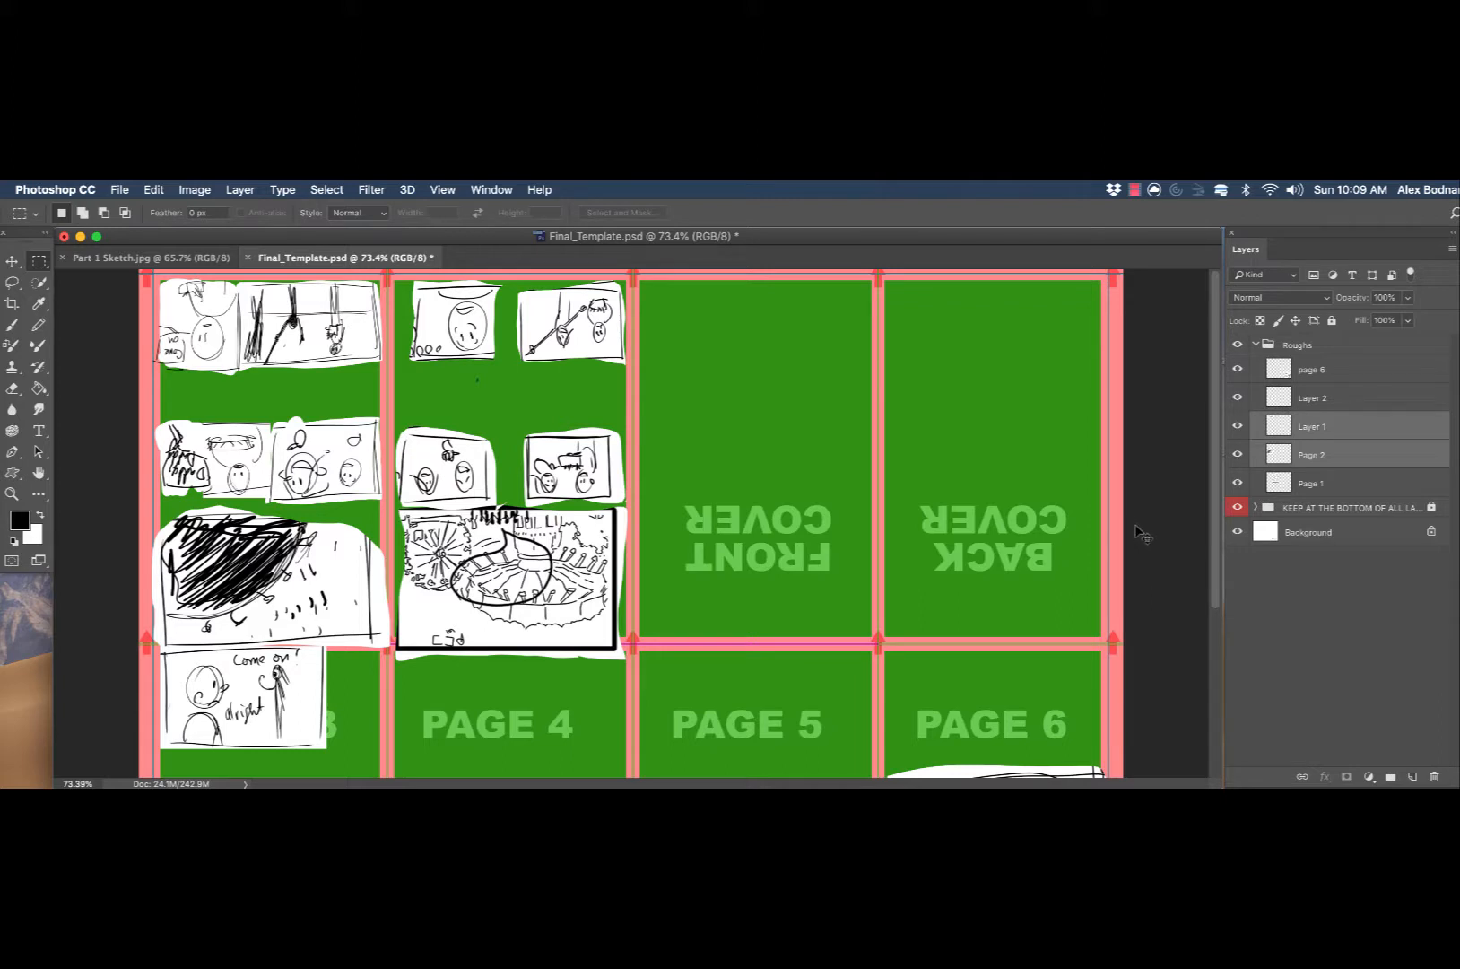
key(super+e)
click(1238, 425)
click(1238, 425)
double_click(1313, 427)
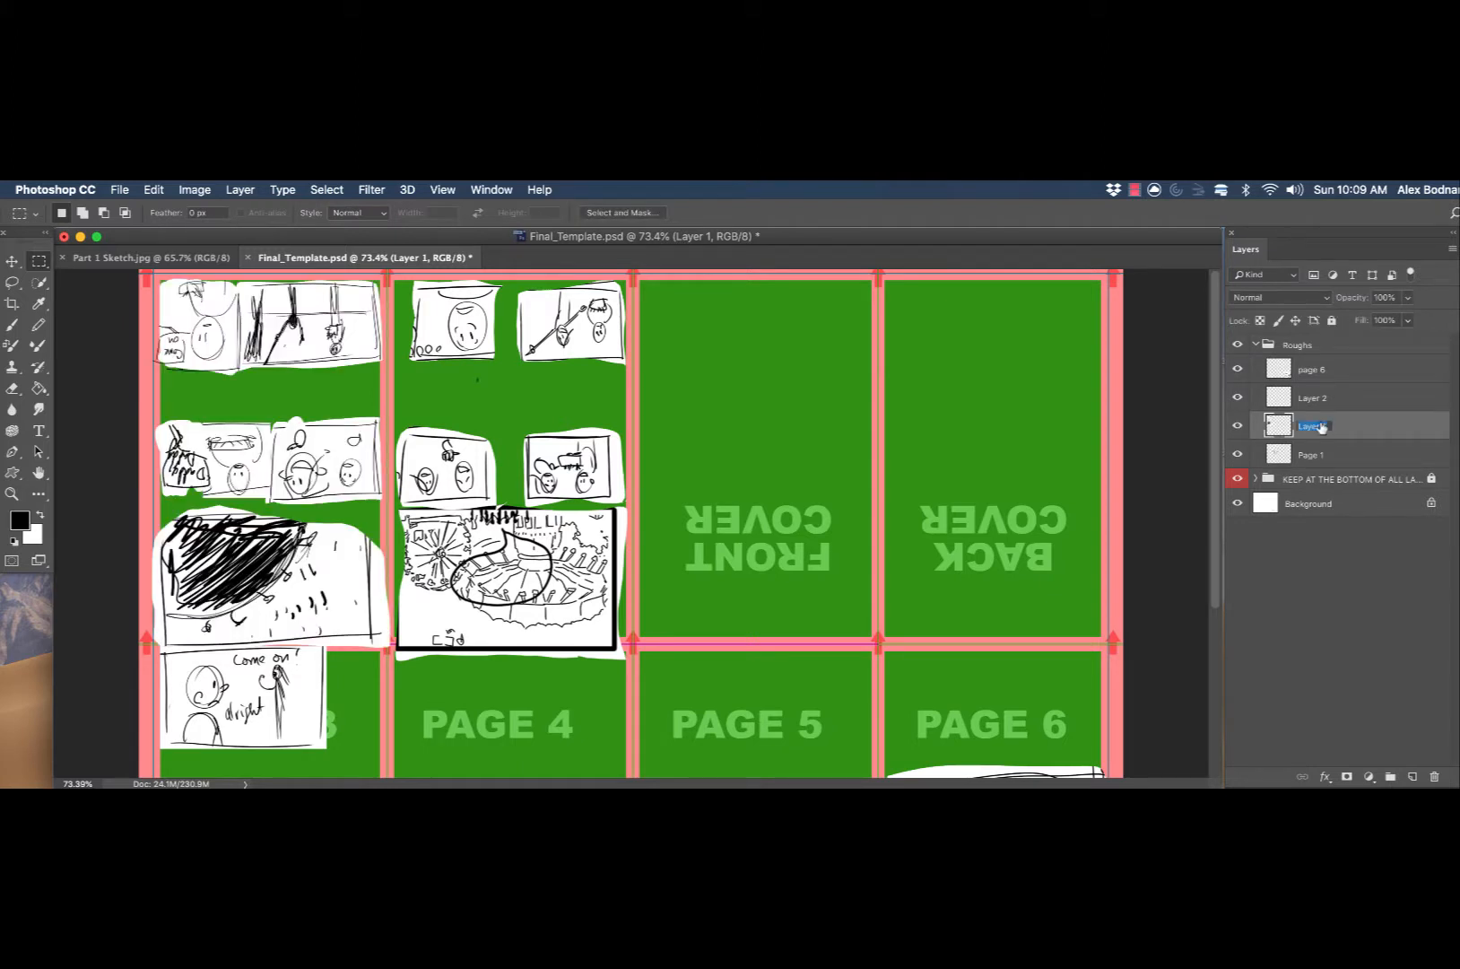
text(Page 2)
key(Return)
- Check the content of Layer 2 by toggling its visibility, and rename the layer as Page 3
click(1345, 404)
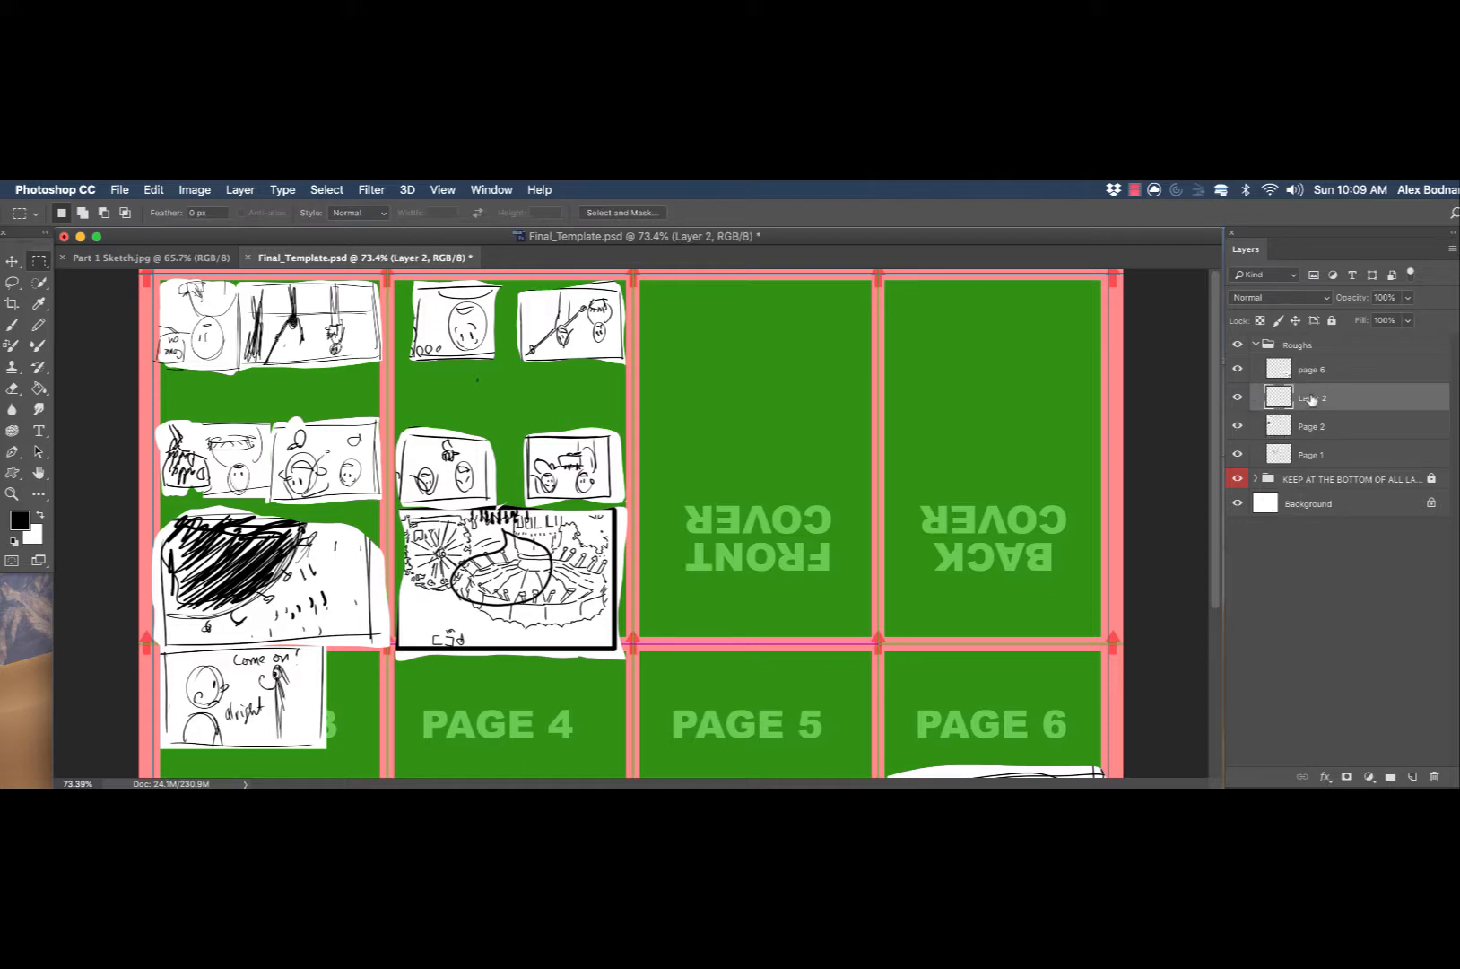
click(1239, 399)
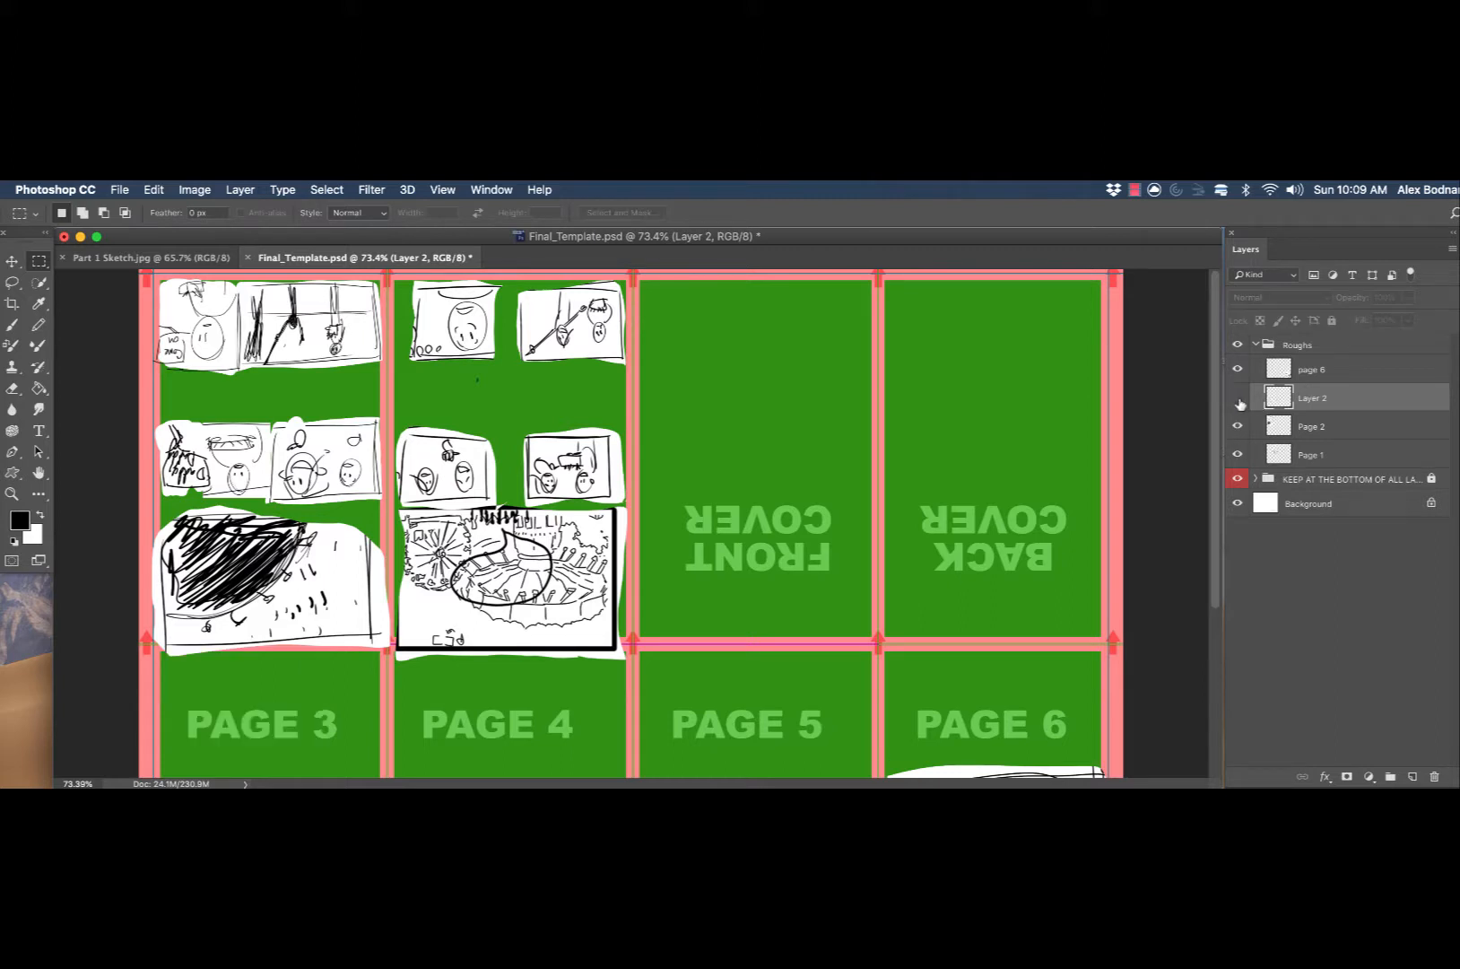
click(1239, 399)
click(1239, 400)
click(1238, 399)
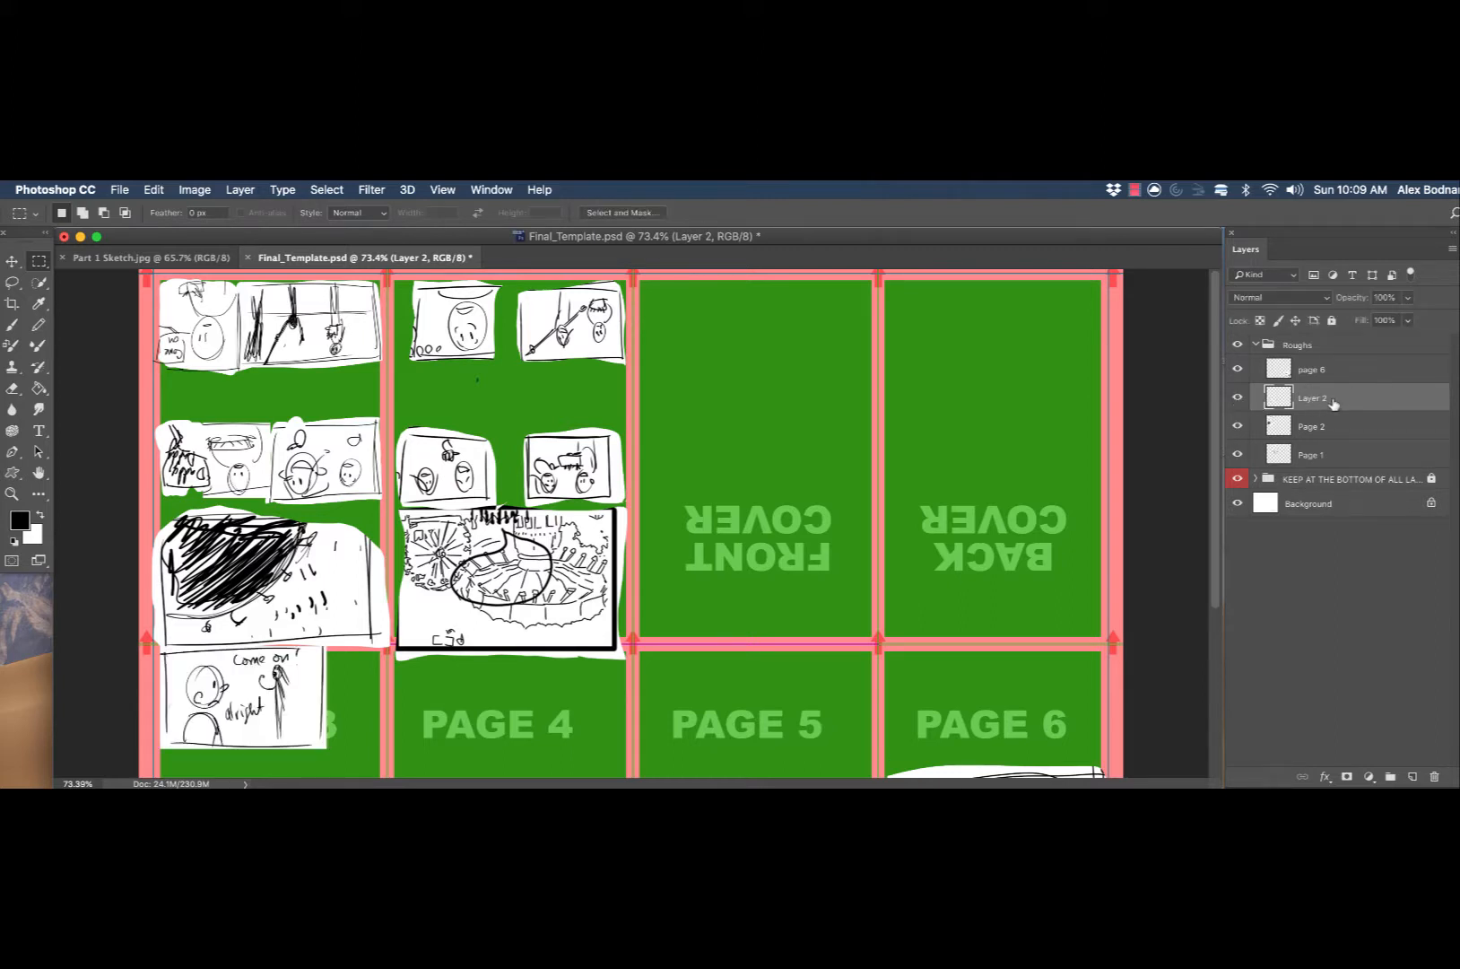
double_click(1313, 399)
text(Page 3)
key(Return)
- On the page 6 layer, fill a rectangle covering the empty area above the Page 6 sketch with white at 100% opacity, then deselect
click(1345, 375)
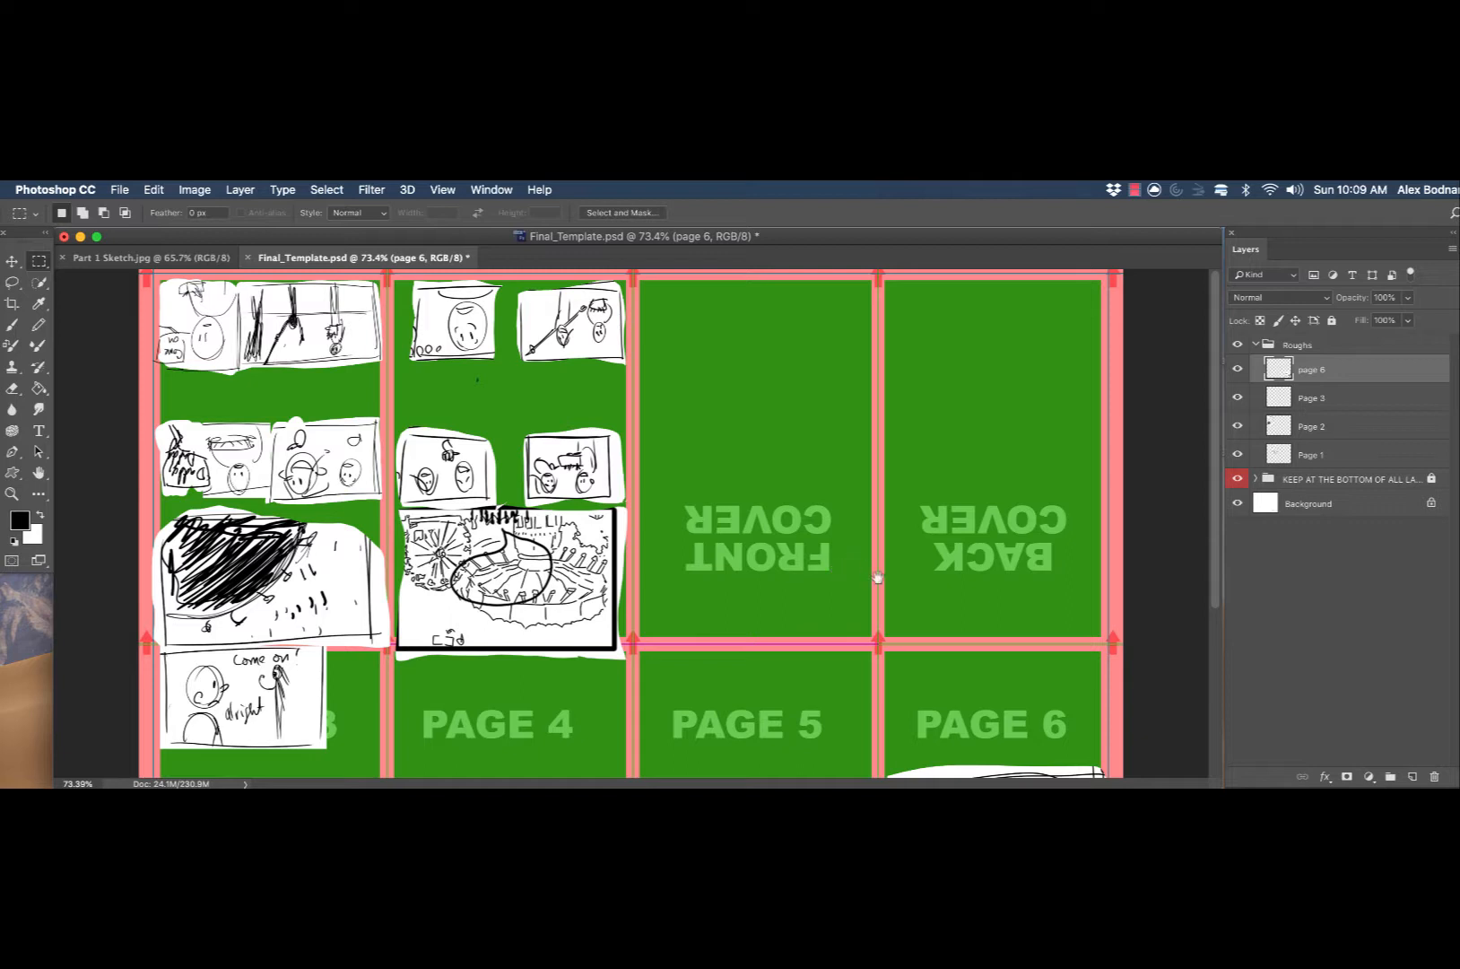
scroll(942, 626, down, 5)
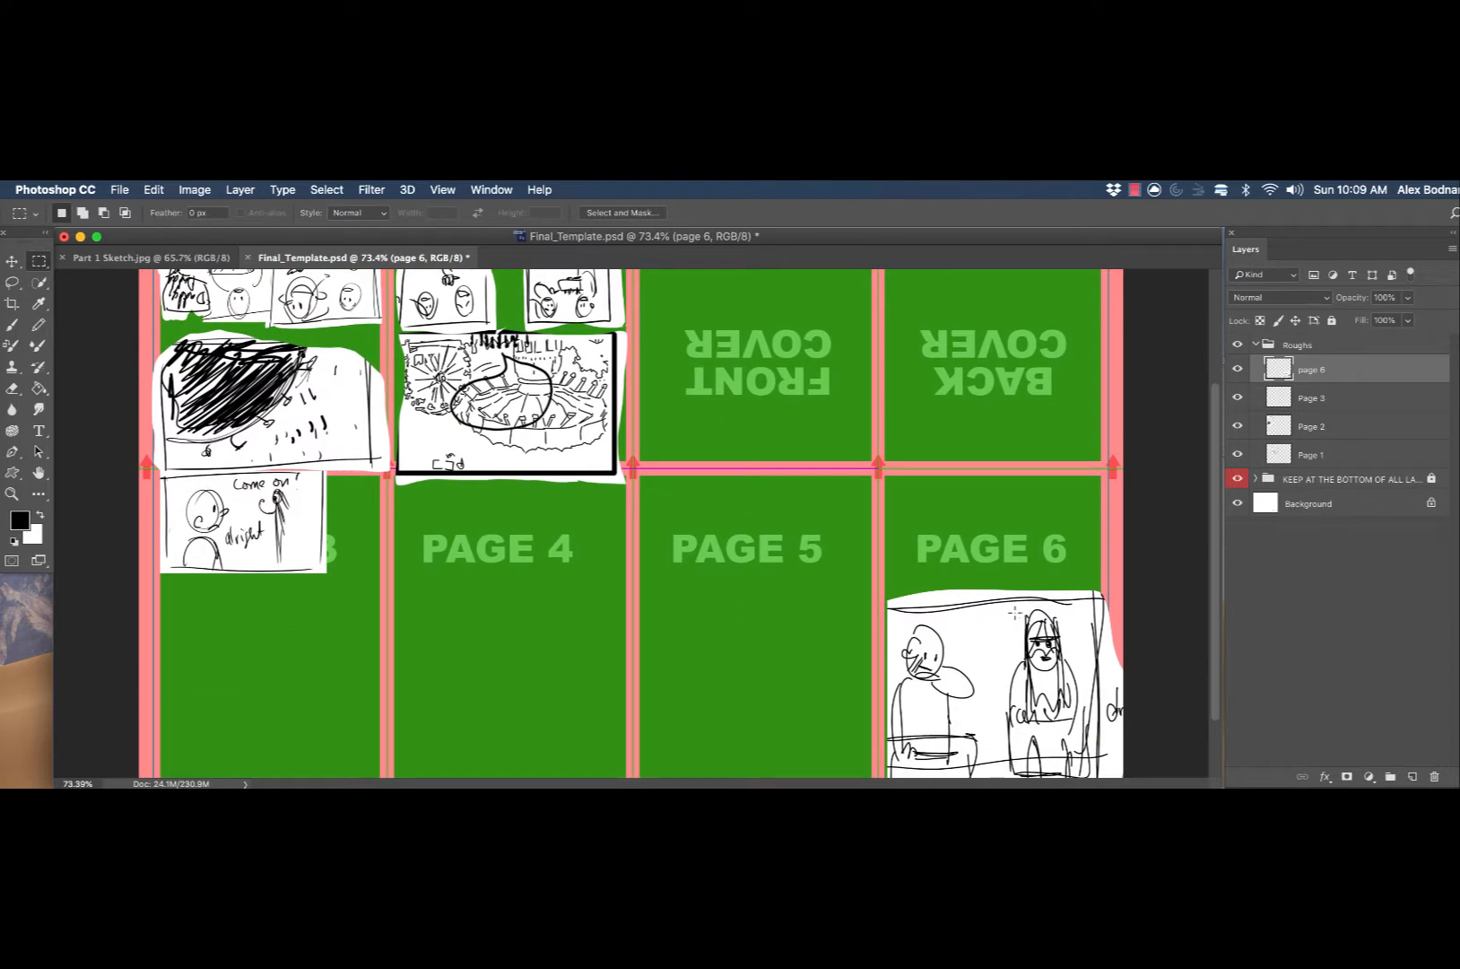
key(z)
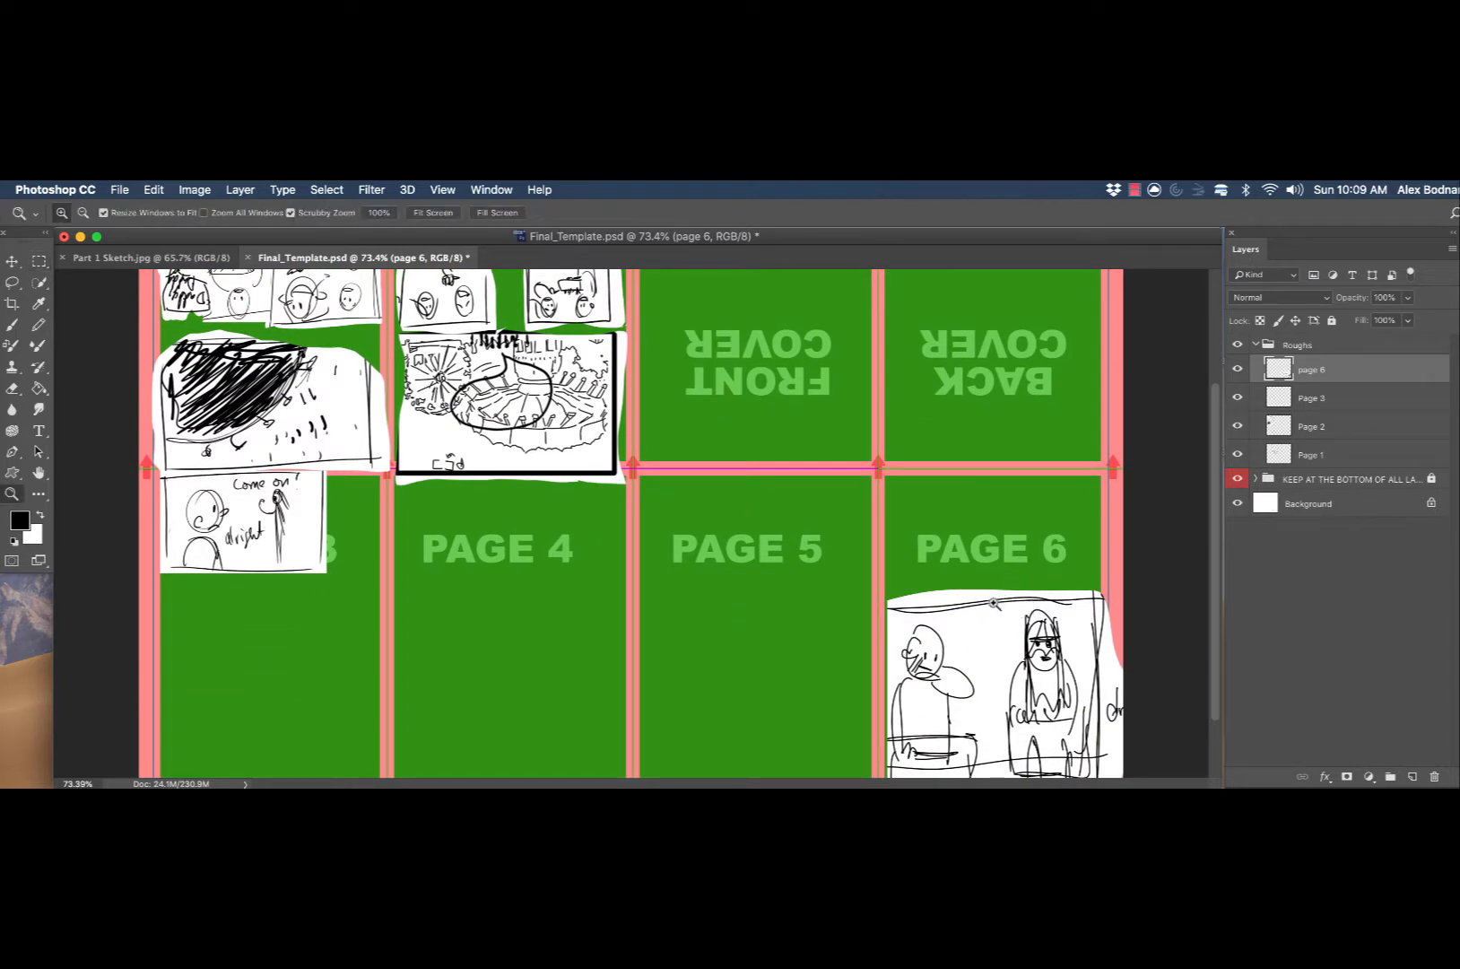
drag(984, 590, 621, 620)
key(space)
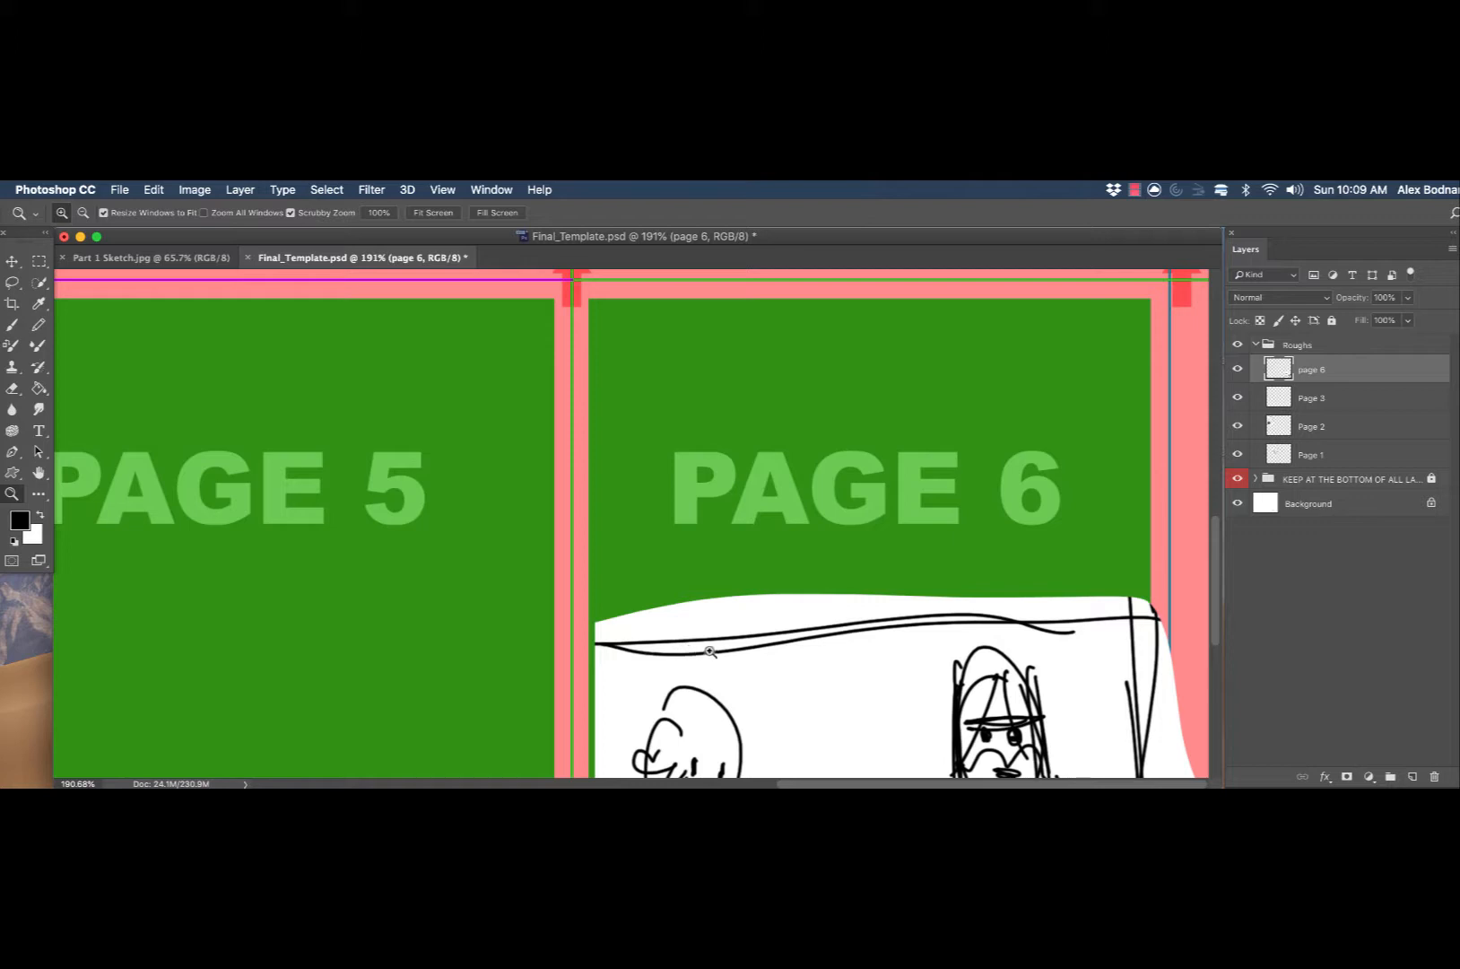
key(m)
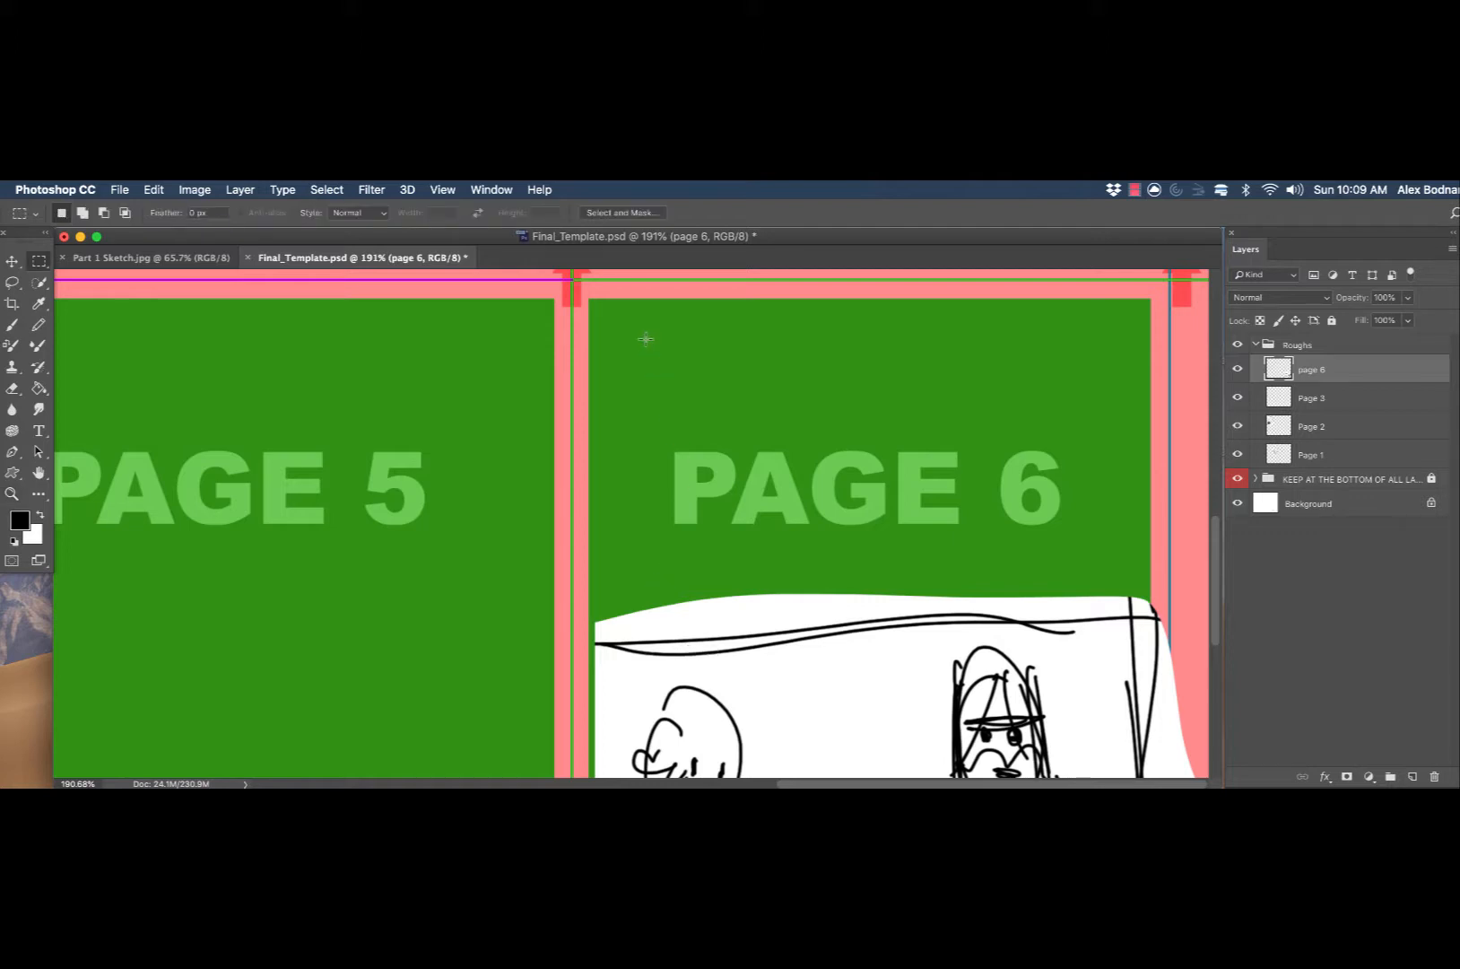
drag(587, 293, 1159, 619)
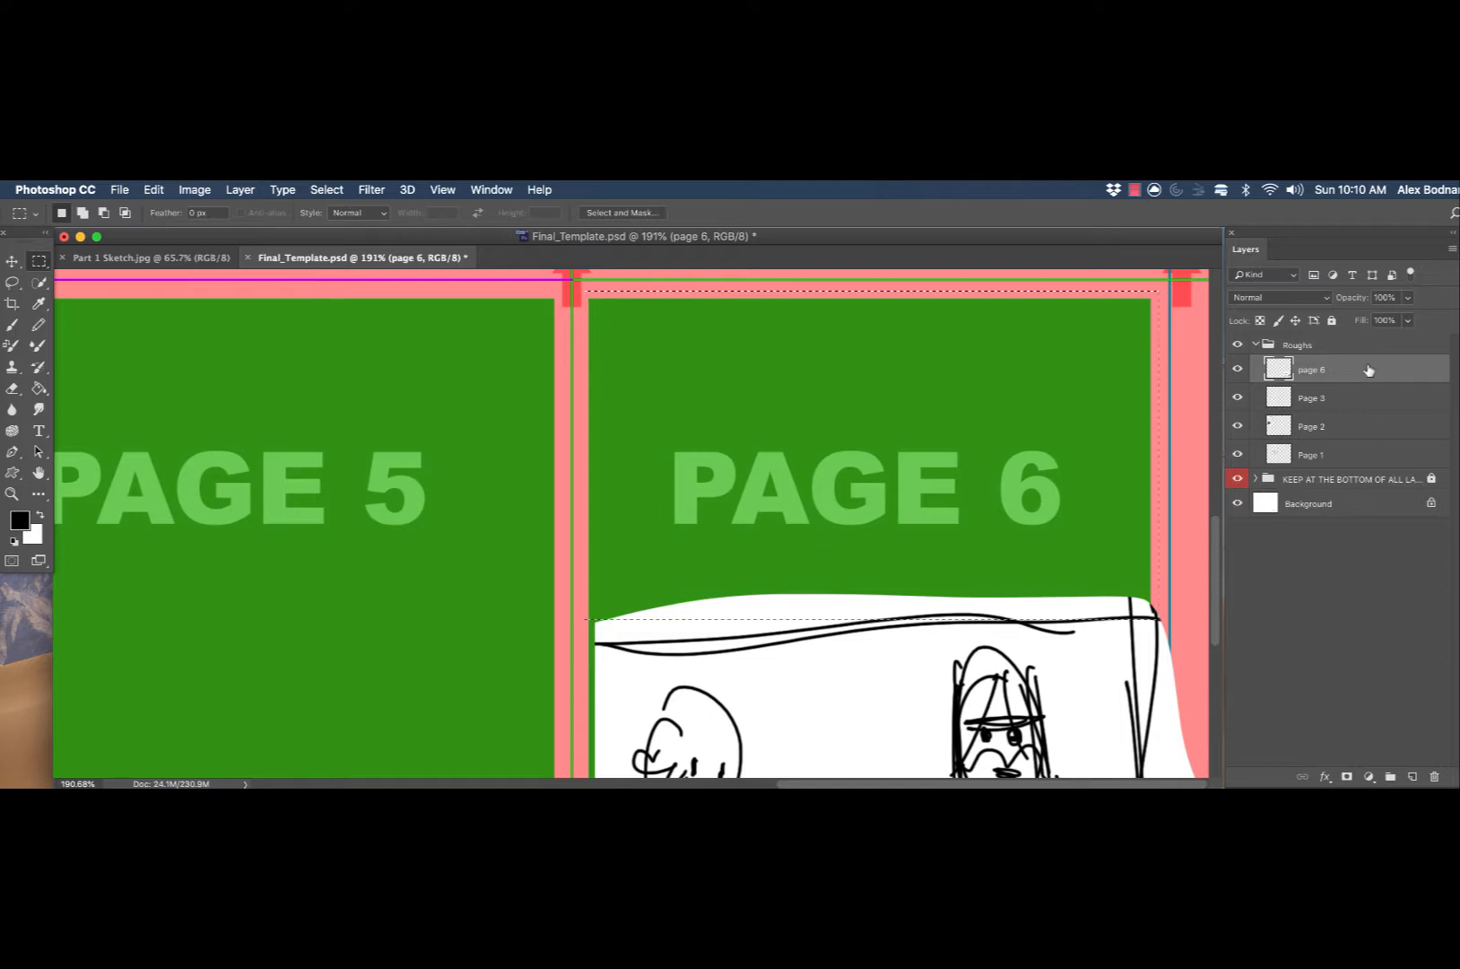
click(154, 189)
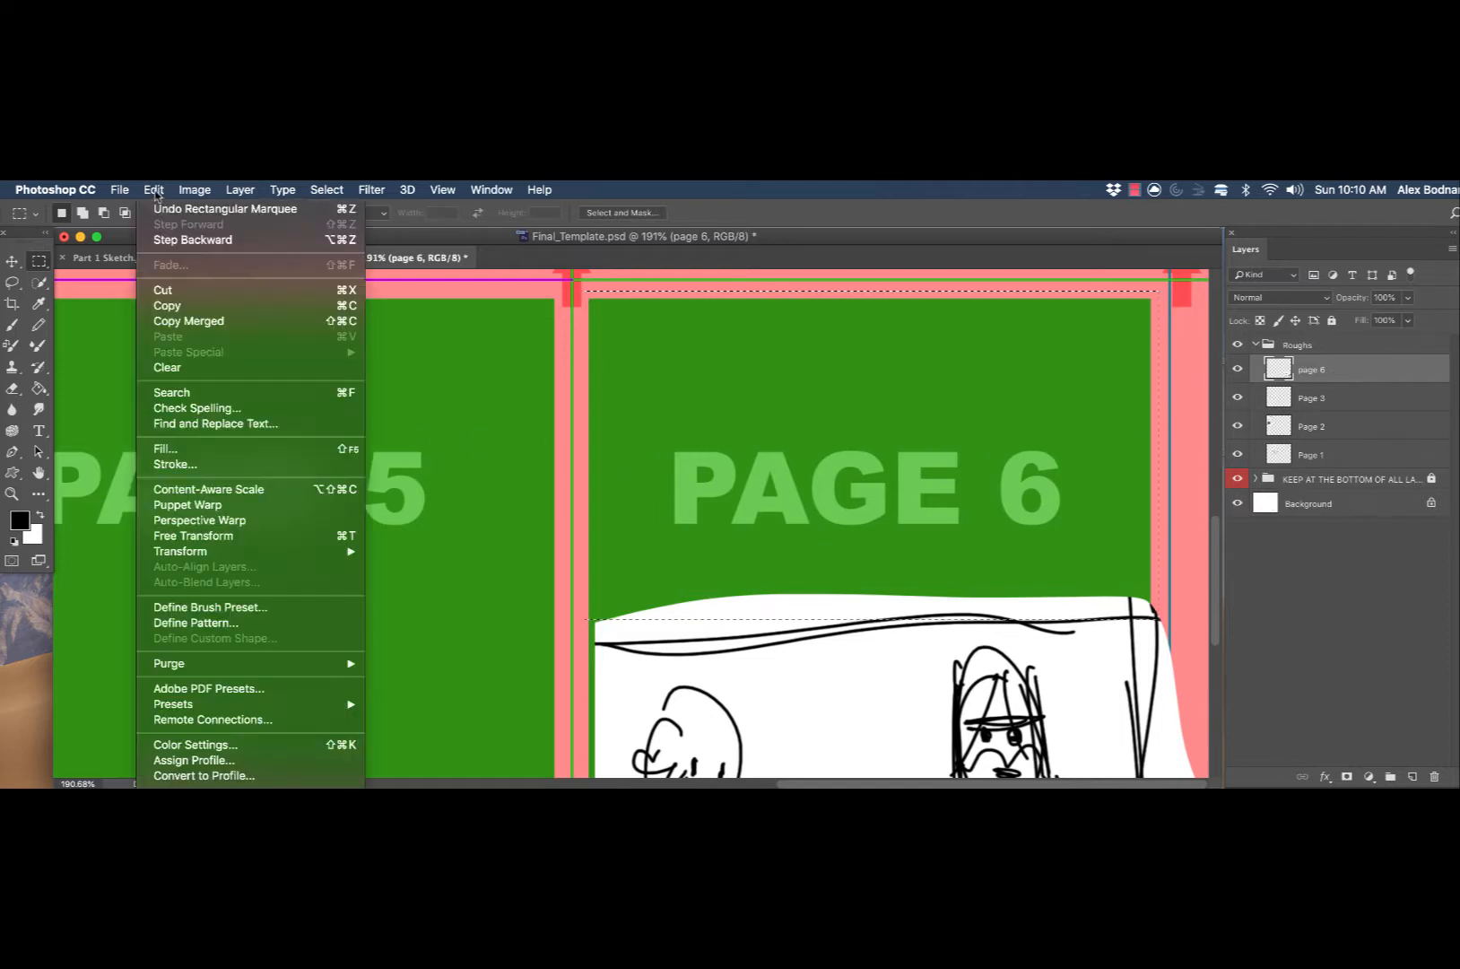
click(234, 455)
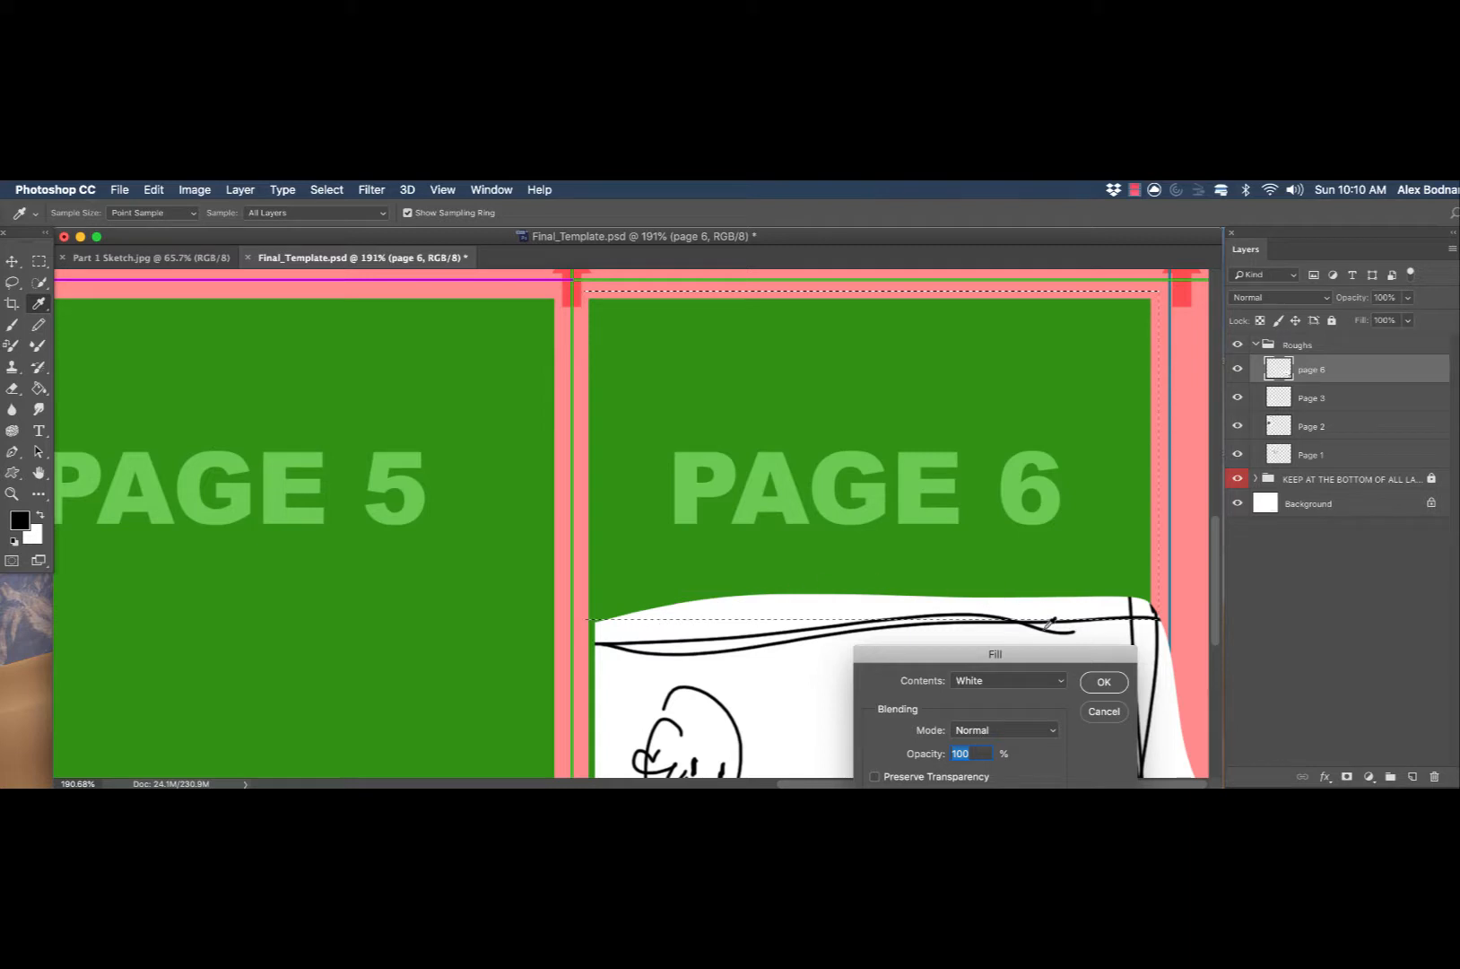
drag(977, 662, 288, 393)
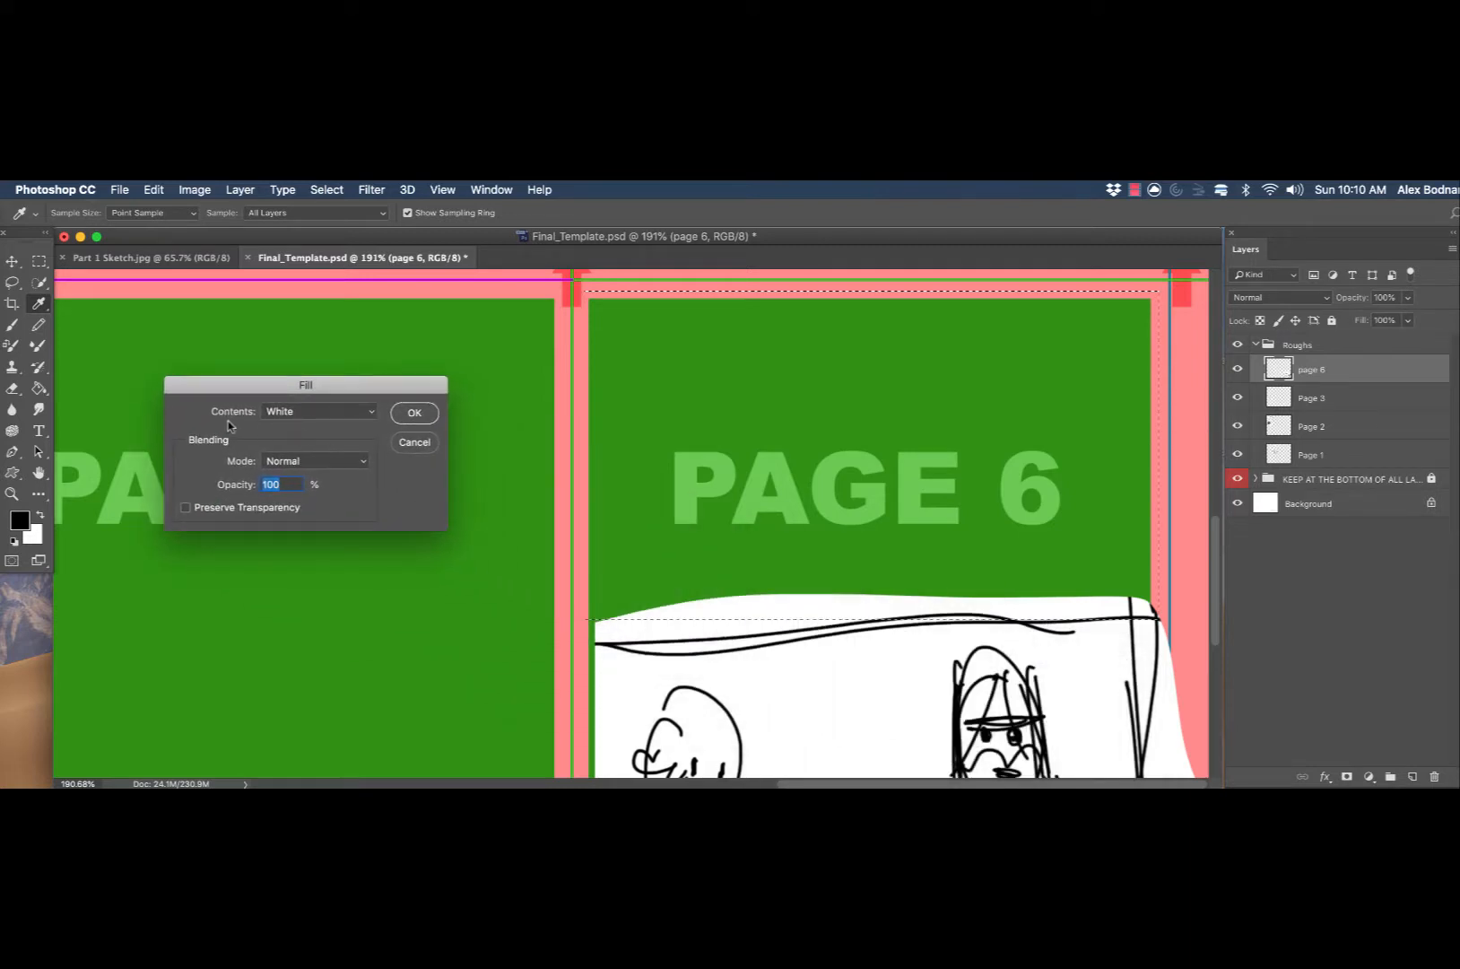
click(367, 414)
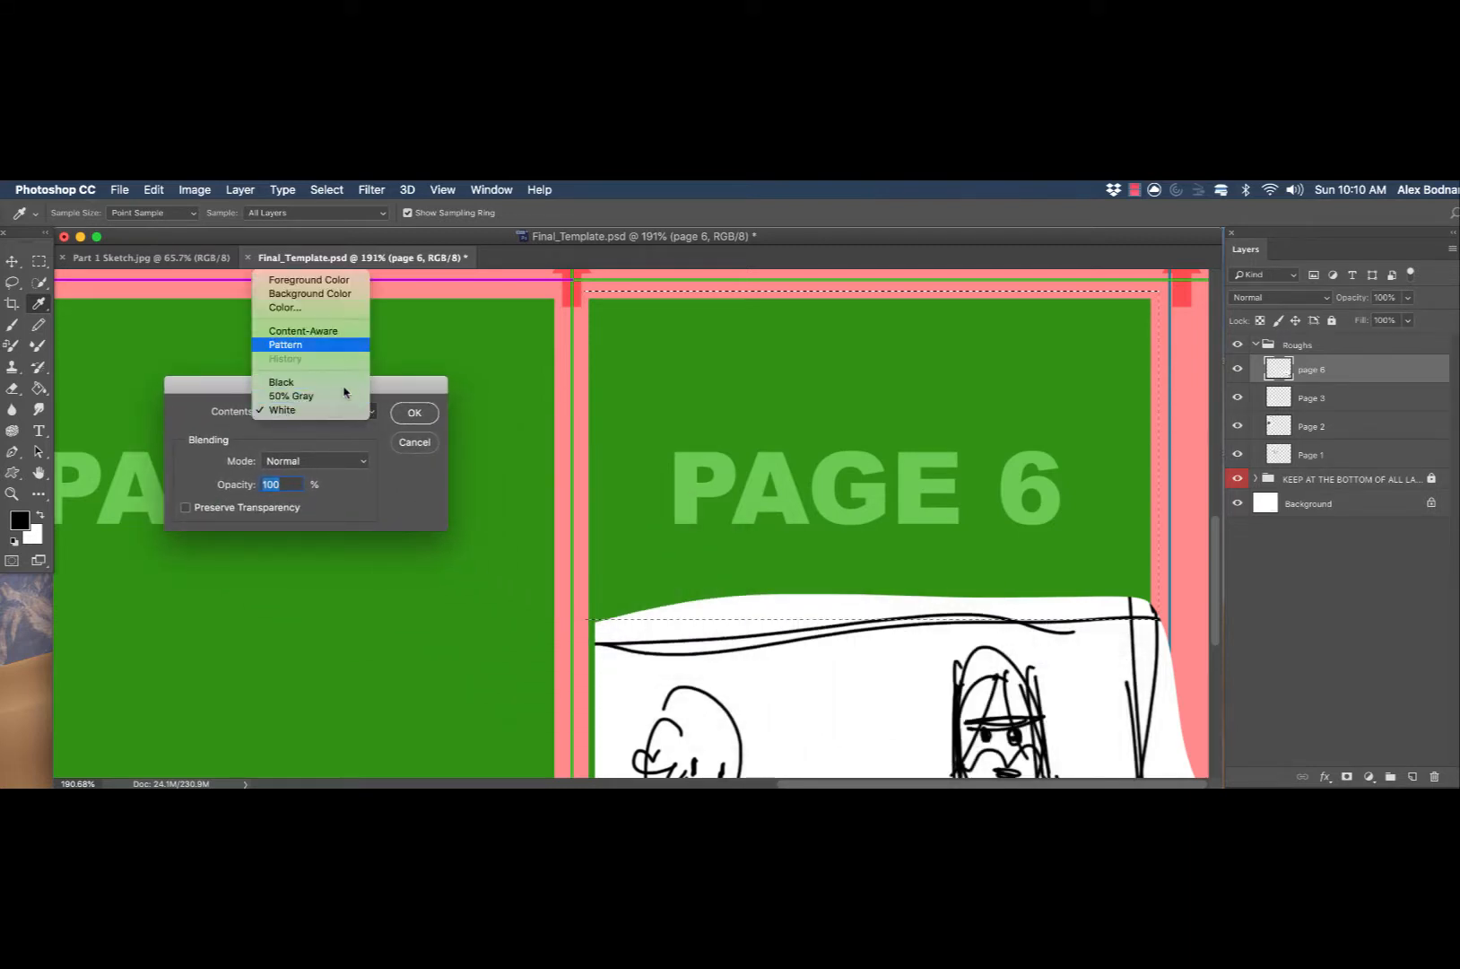
click(337, 410)
click(413, 415)
key(m)
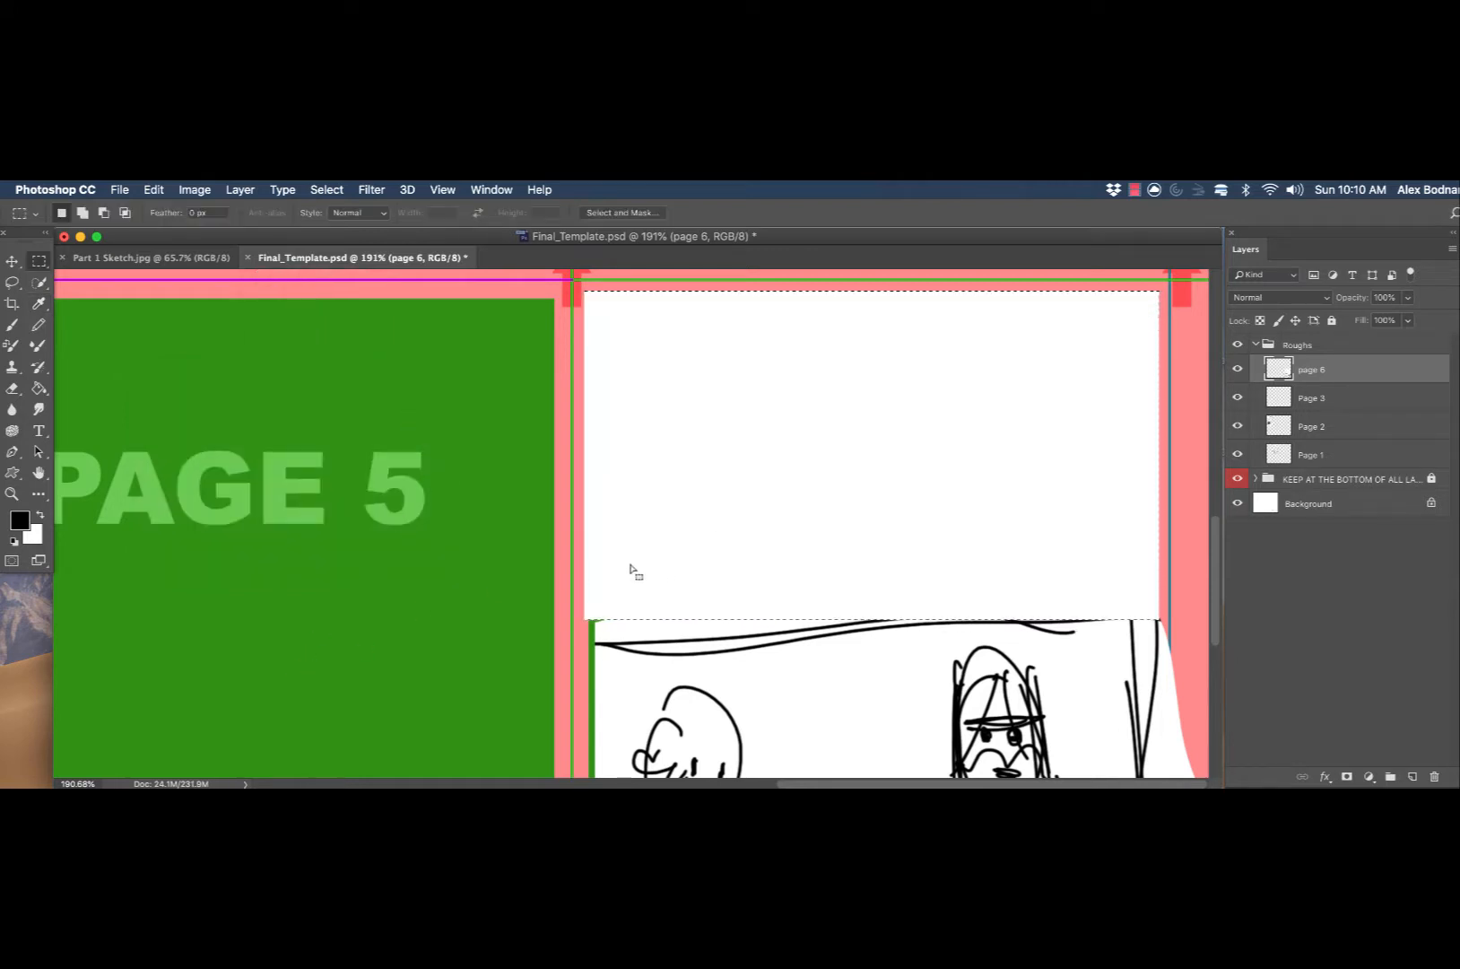
click(577, 628)
- Sketch a character with an oval head, simple facial features, a hand over the mouth and shoulders in Page 6's white panel using the Brush
key(b)
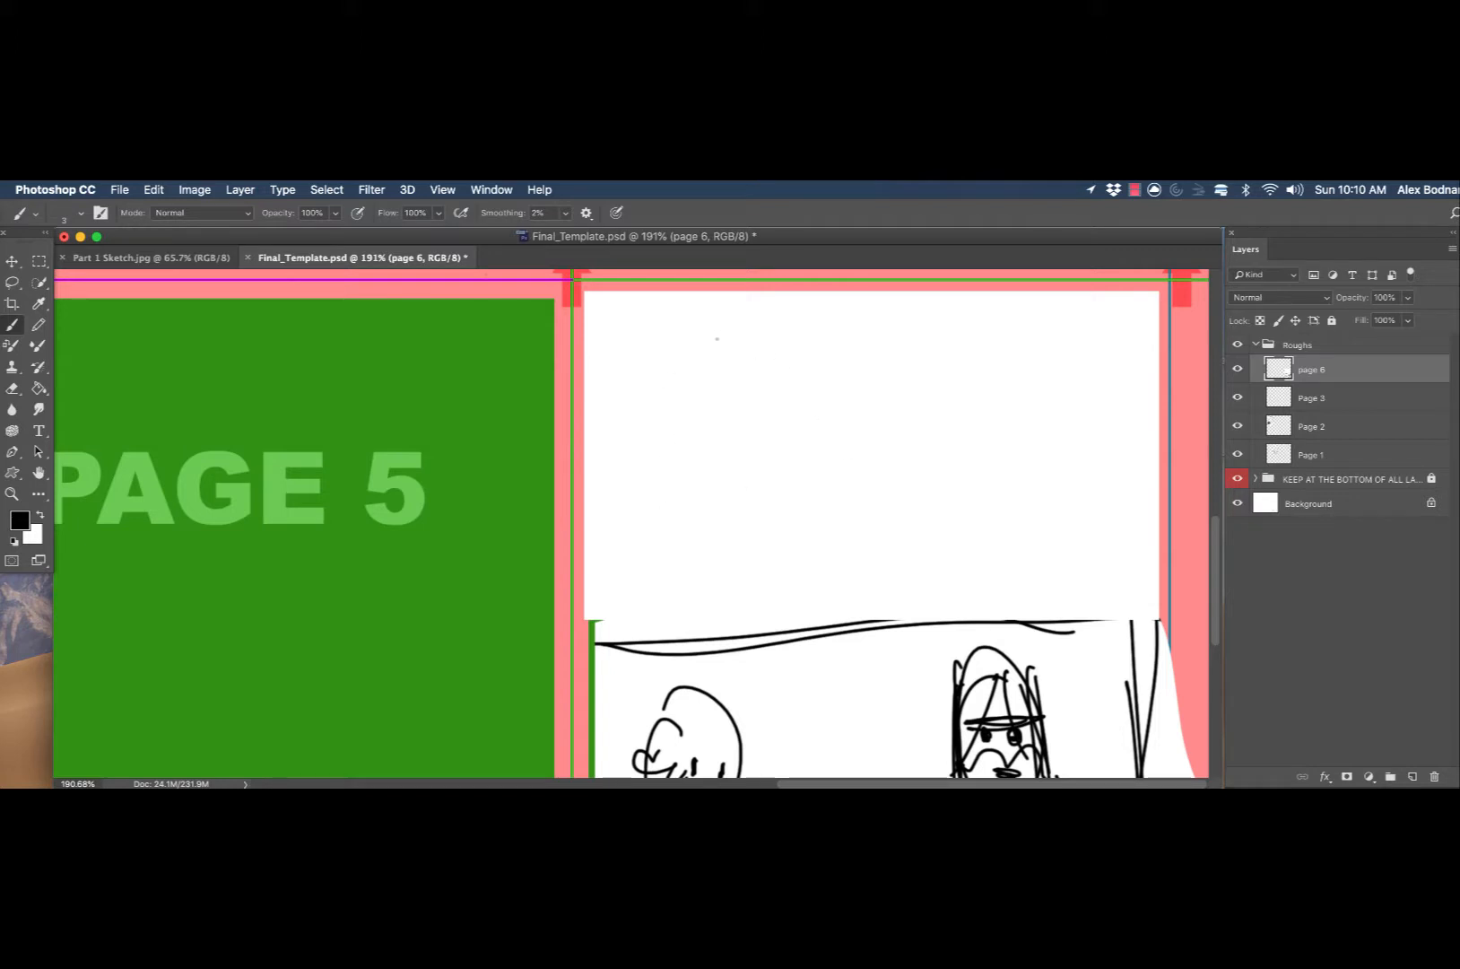
drag(764, 334, 691, 372)
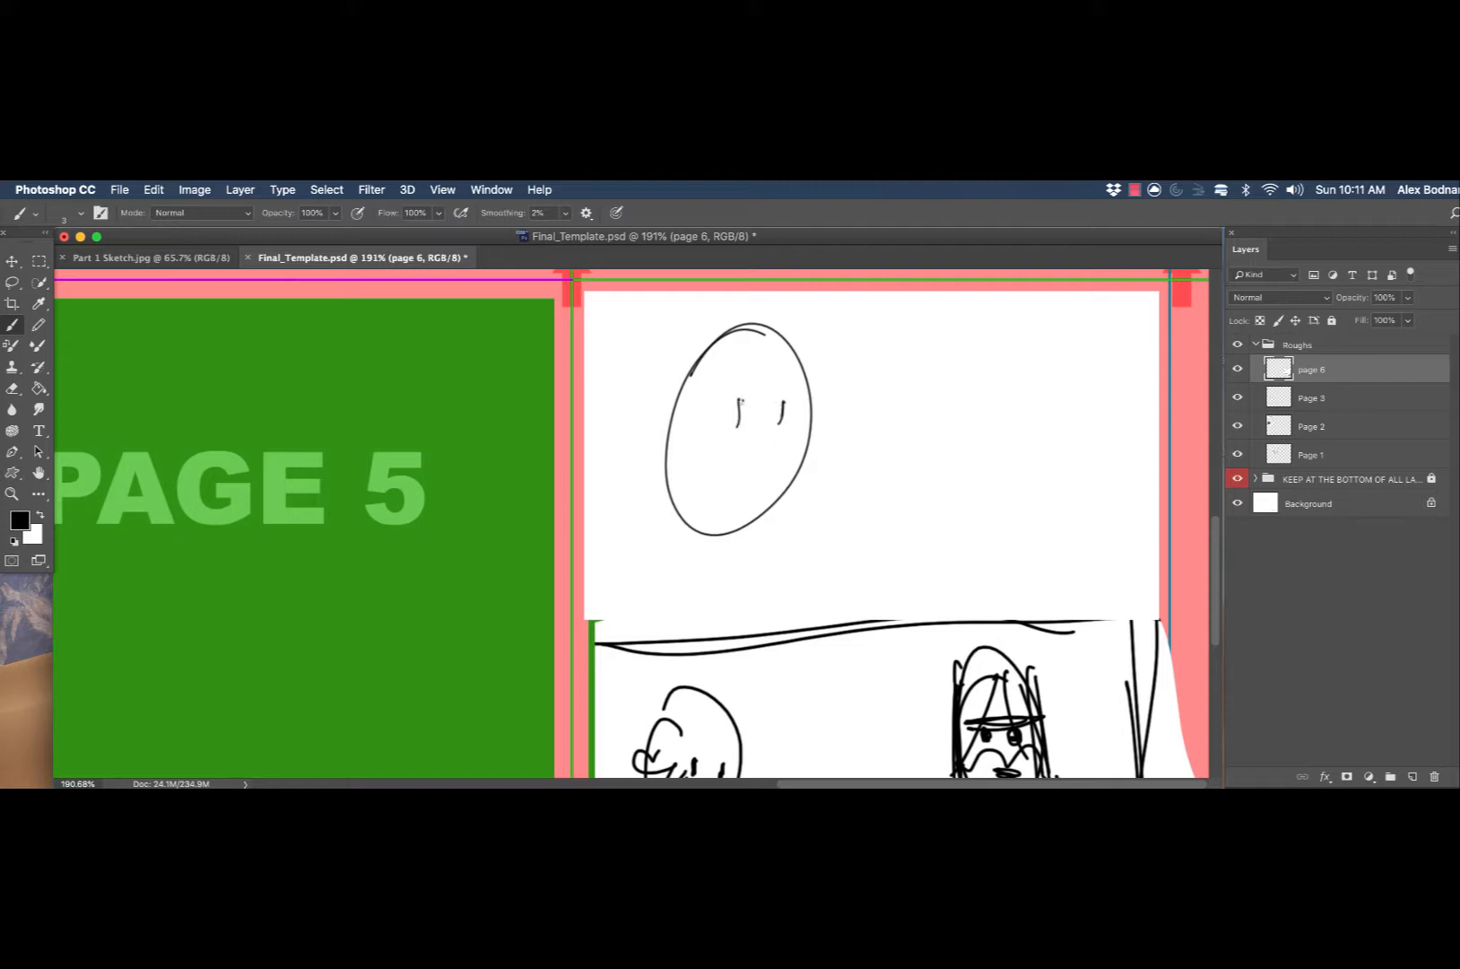
drag(741, 400, 741, 427)
drag(782, 400, 779, 425)
mouse_move(745, 488)
mouse_down()
mouse_move(743, 544)
mouse_move(767, 521)
mouse_up()
drag(773, 473, 785, 522)
drag(681, 441, 732, 436)
mouse_move(685, 448)
mouse_down()
mouse_move(789, 444)
mouse_move(726, 365)
mouse_up()
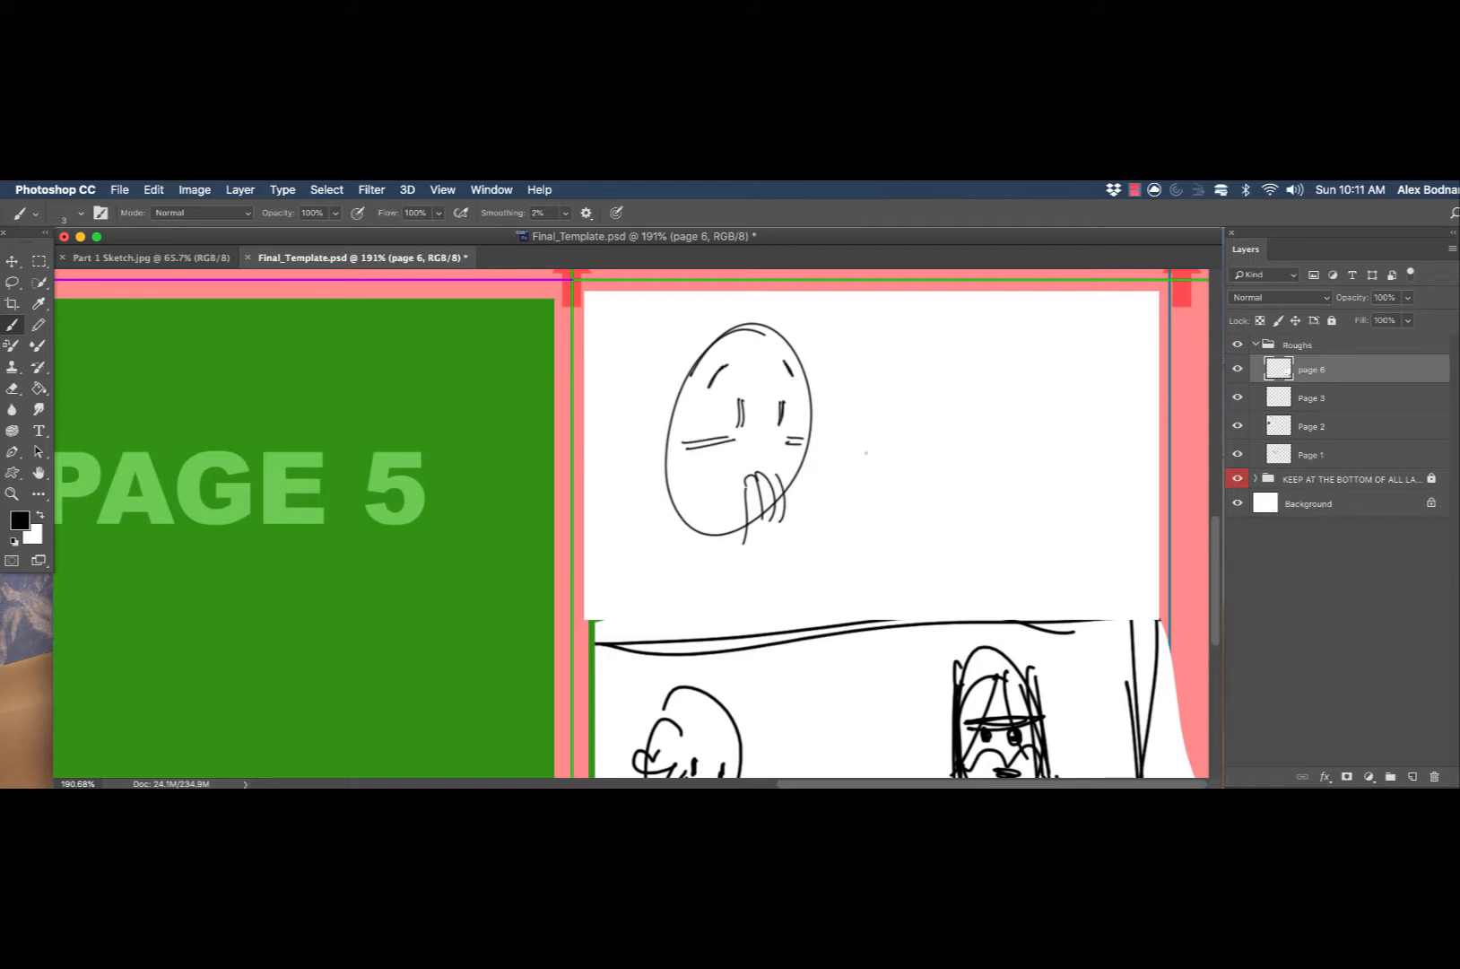
mouse_move(785, 489)
mouse_down()
mouse_move(790, 537)
mouse_move(749, 582)
mouse_move(776, 601)
mouse_up()
mouse_move(608, 556)
mouse_down()
mouse_move(644, 491)
mouse_move(696, 576)
mouse_up()
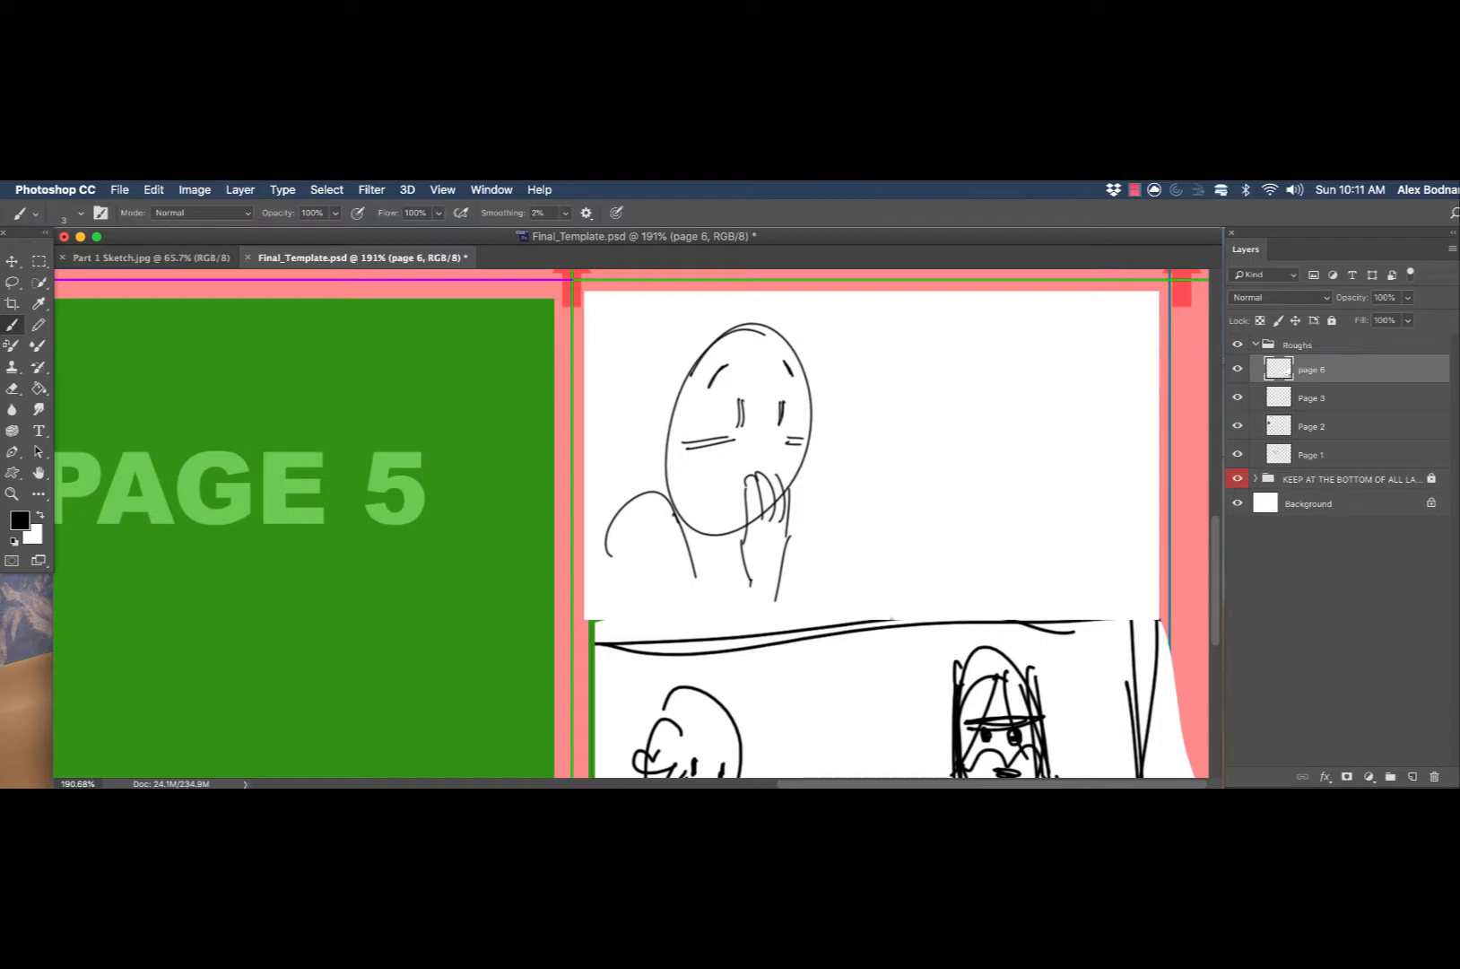
- Lasso the character sketch in Page 6's white panel, scale it to about 157%, shift it slightly right, apply the transform and deselect
key(l)
mouse_move(814, 318)
mouse_down()
mouse_move(632, 354)
mouse_move(599, 543)
mouse_move(672, 600)
mouse_move(726, 619)
mouse_move(814, 587)
mouse_move(841, 387)
mouse_move(816, 323)
mouse_up()
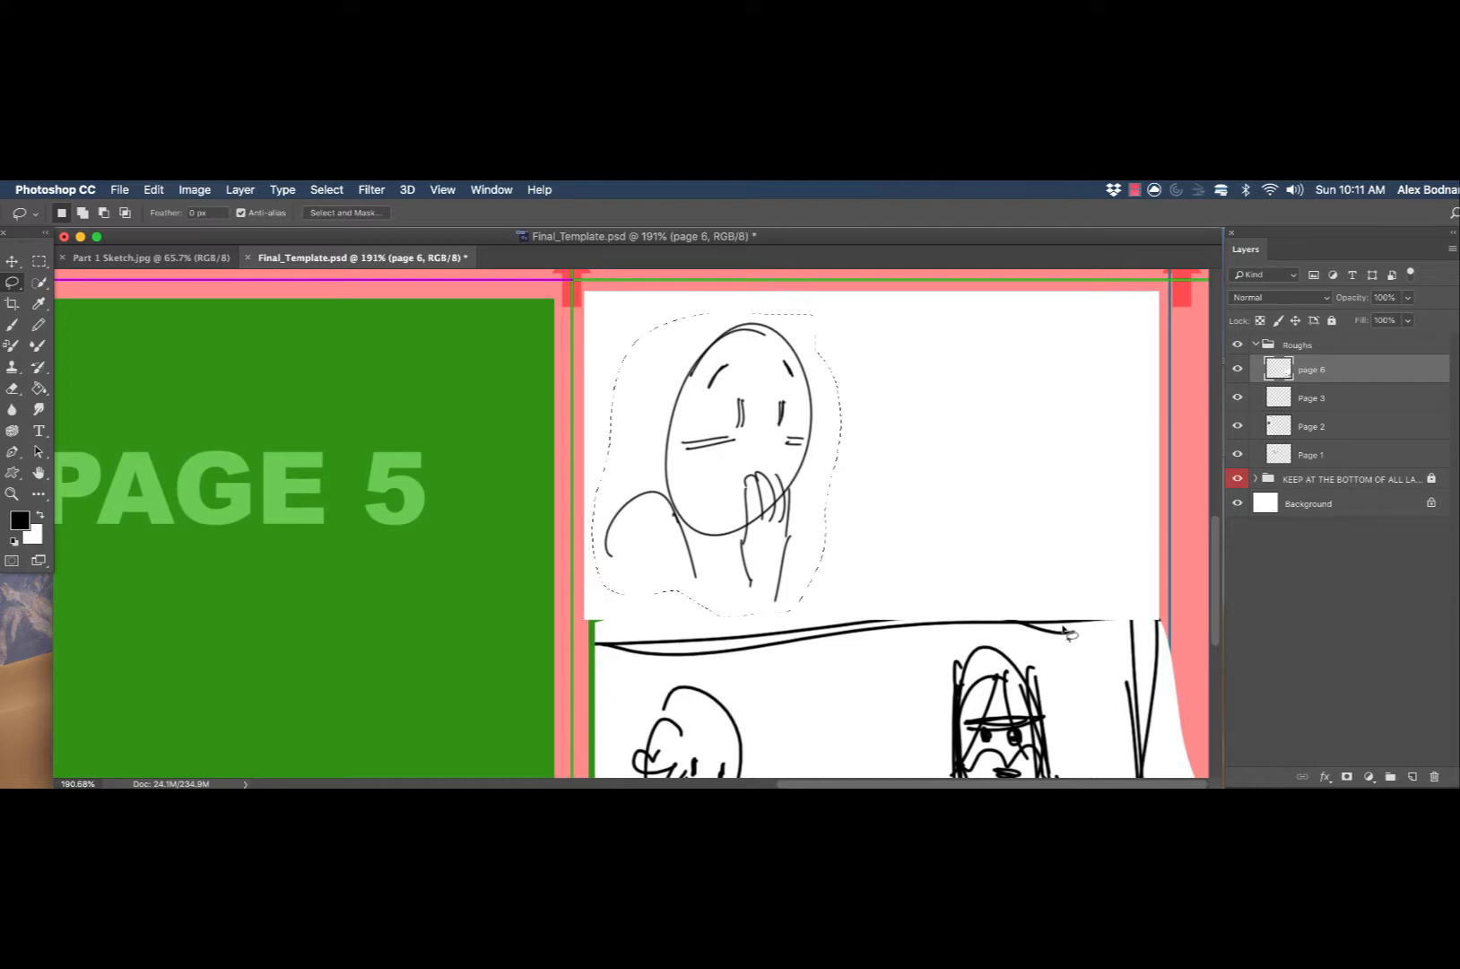
key(ctrl+t)
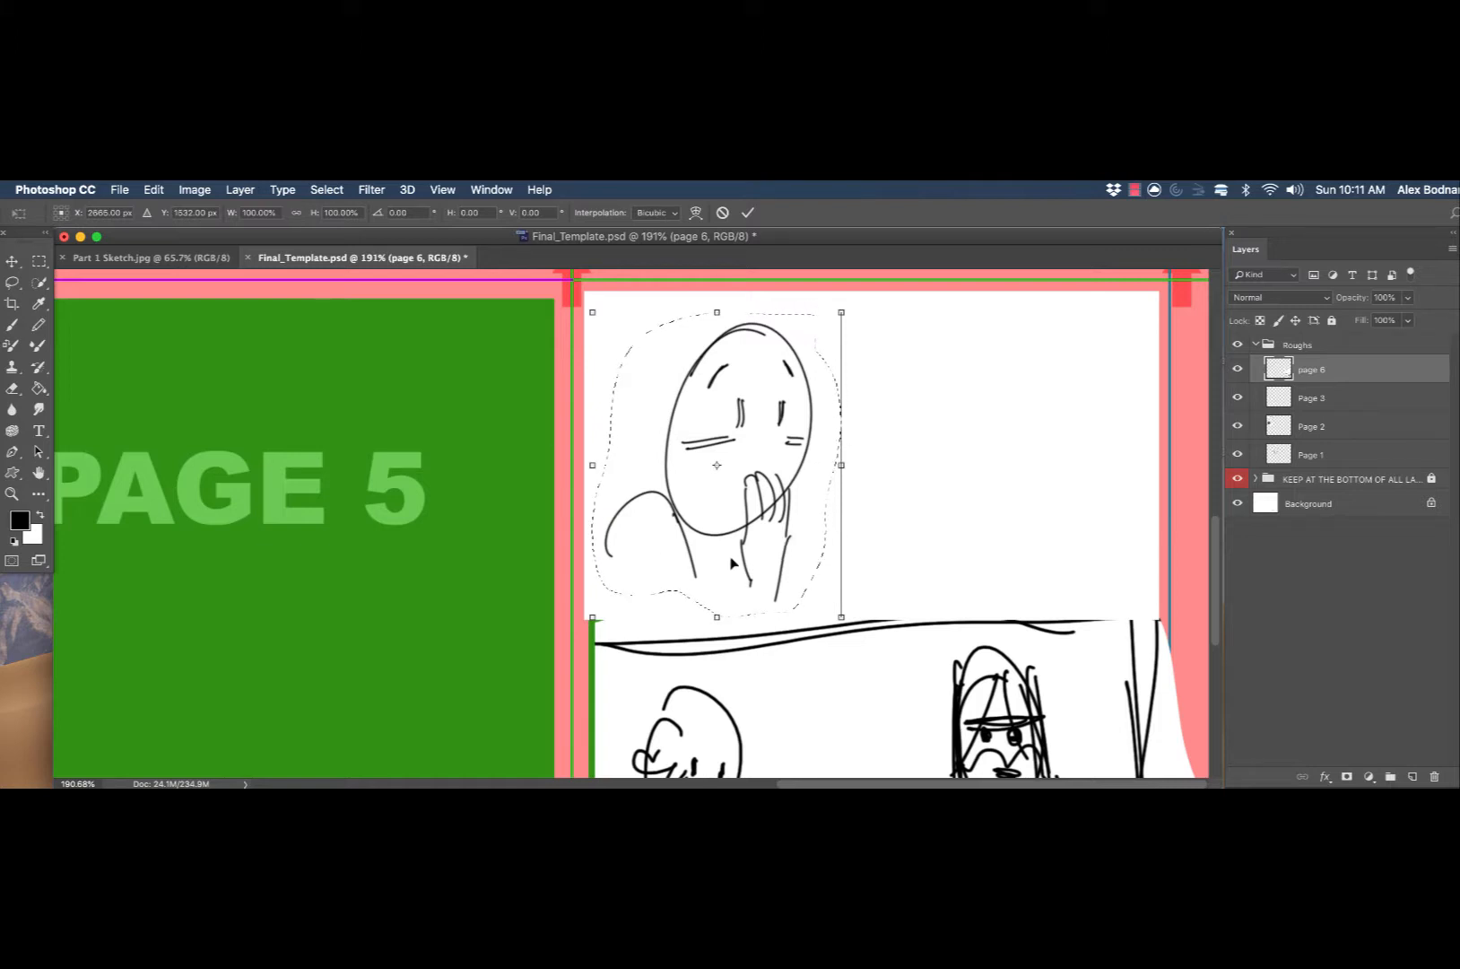
drag(845, 618, 919, 668)
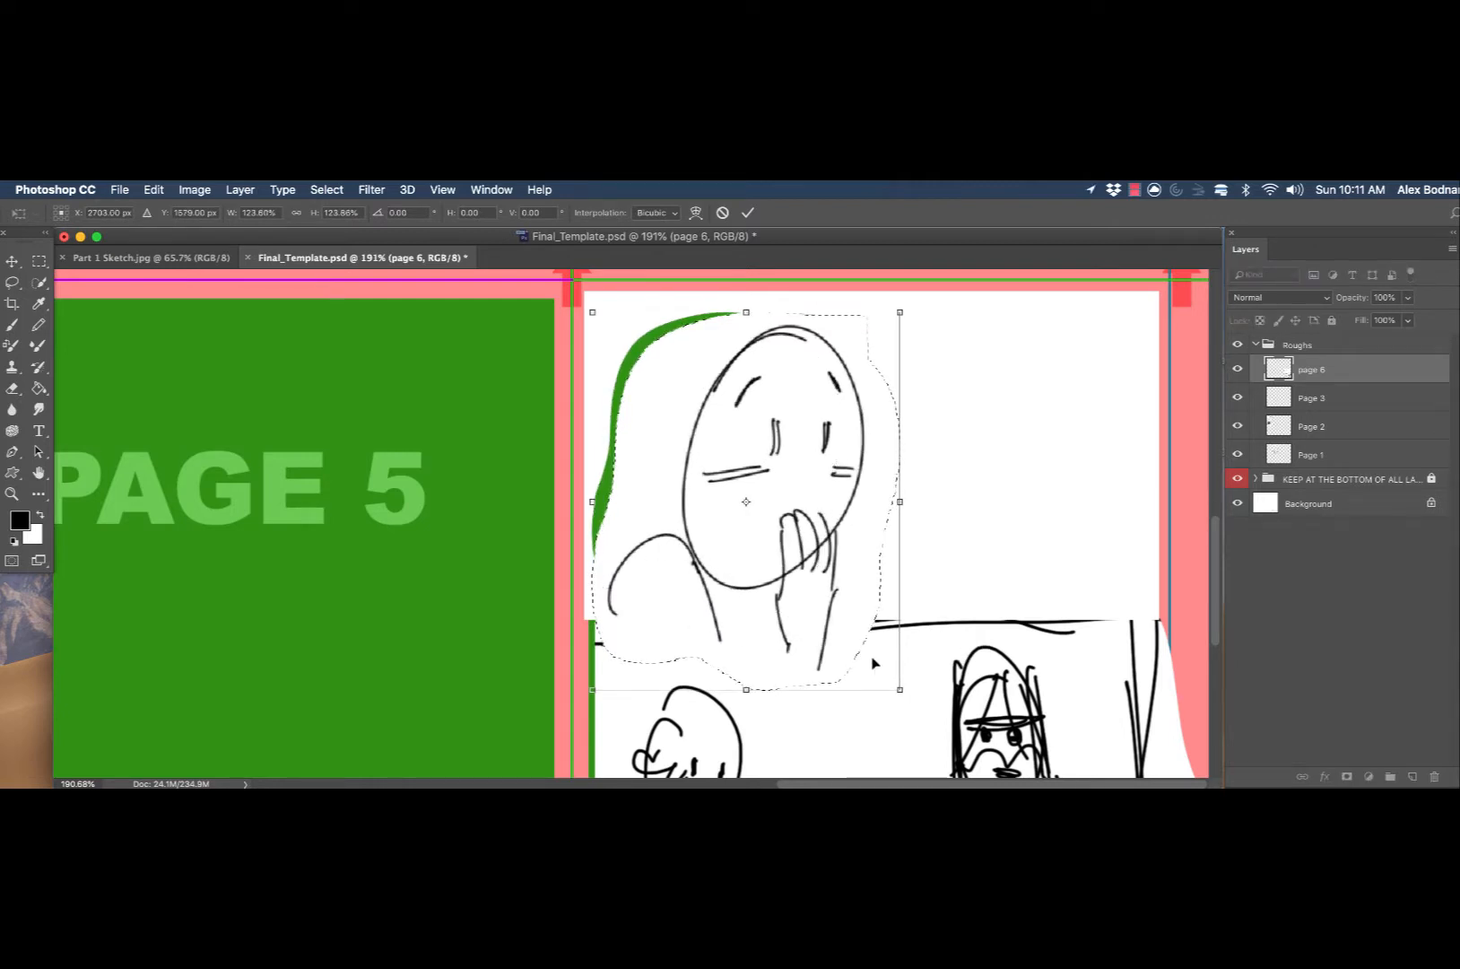
drag(899, 689, 917, 713)
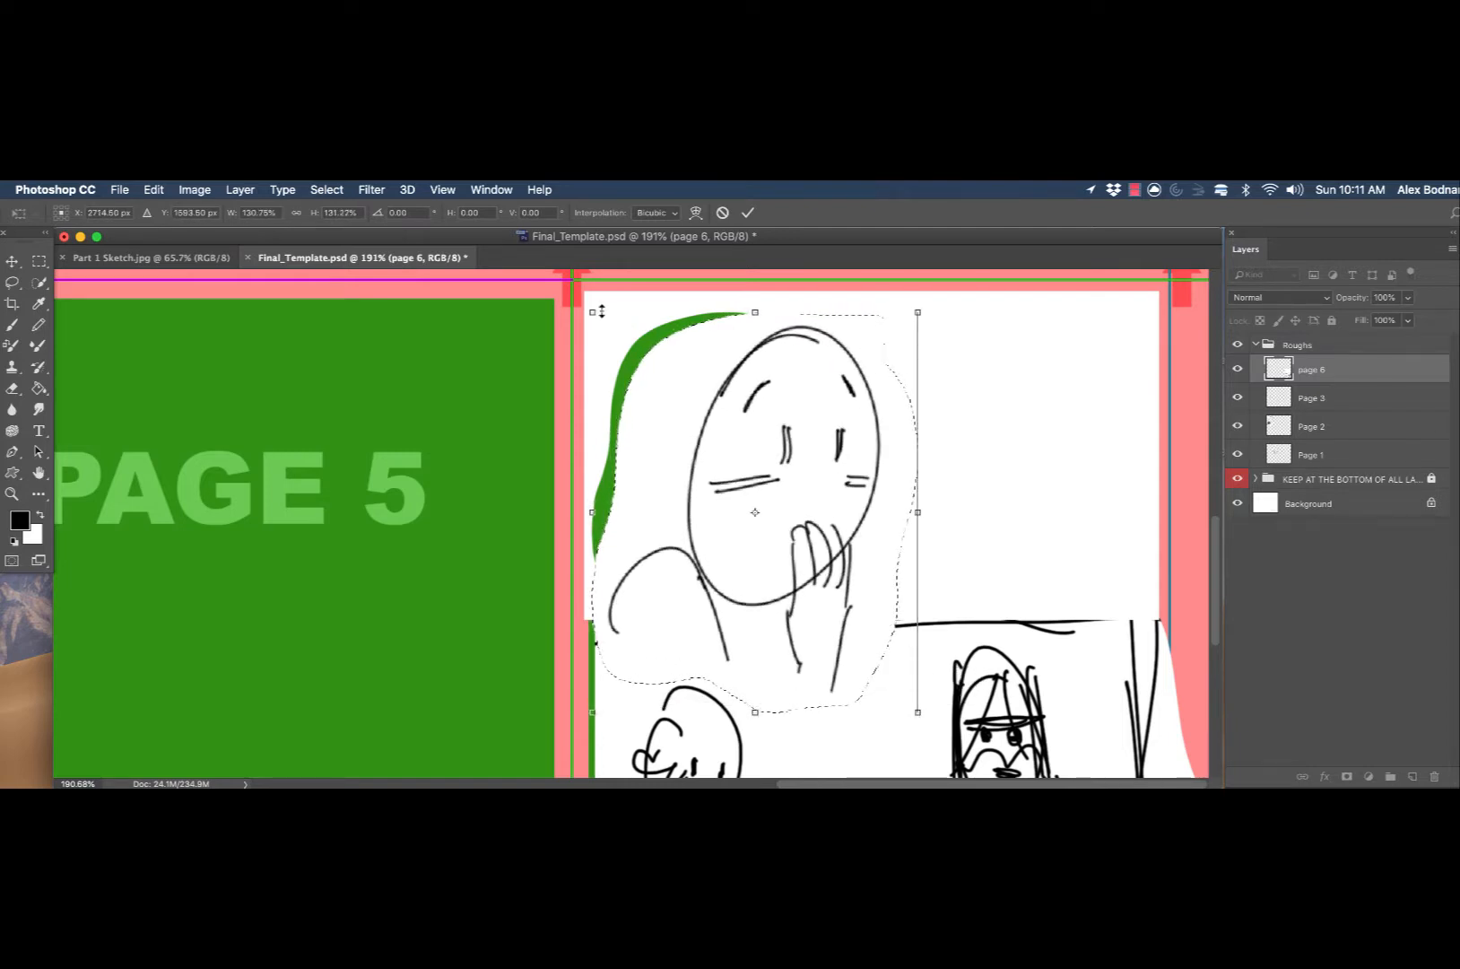
drag(593, 311, 528, 255)
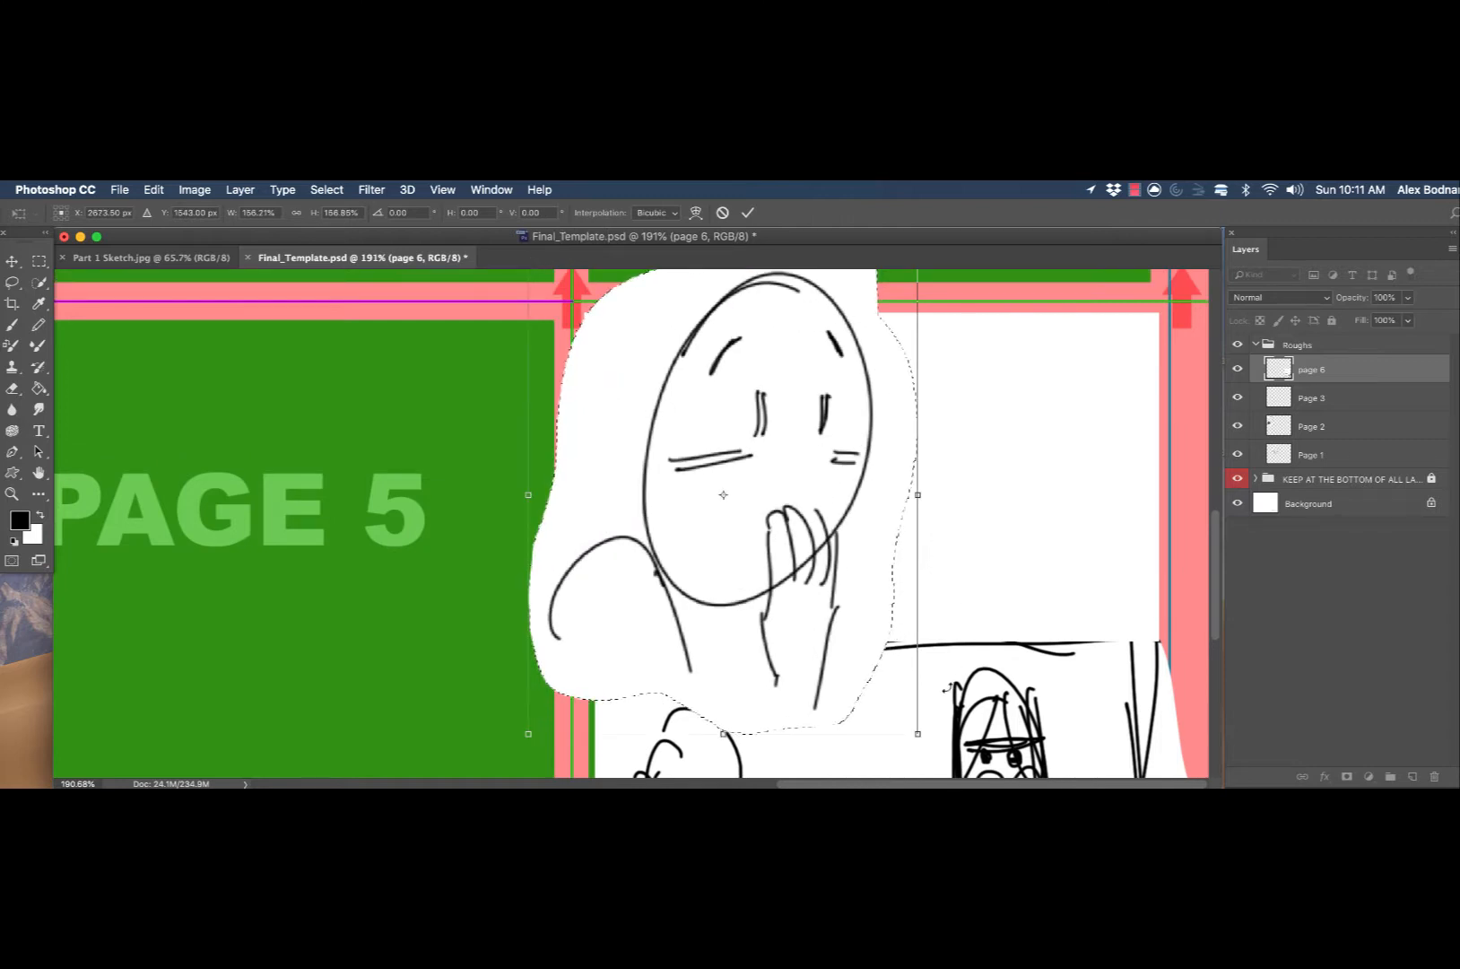
drag(918, 733, 920, 736)
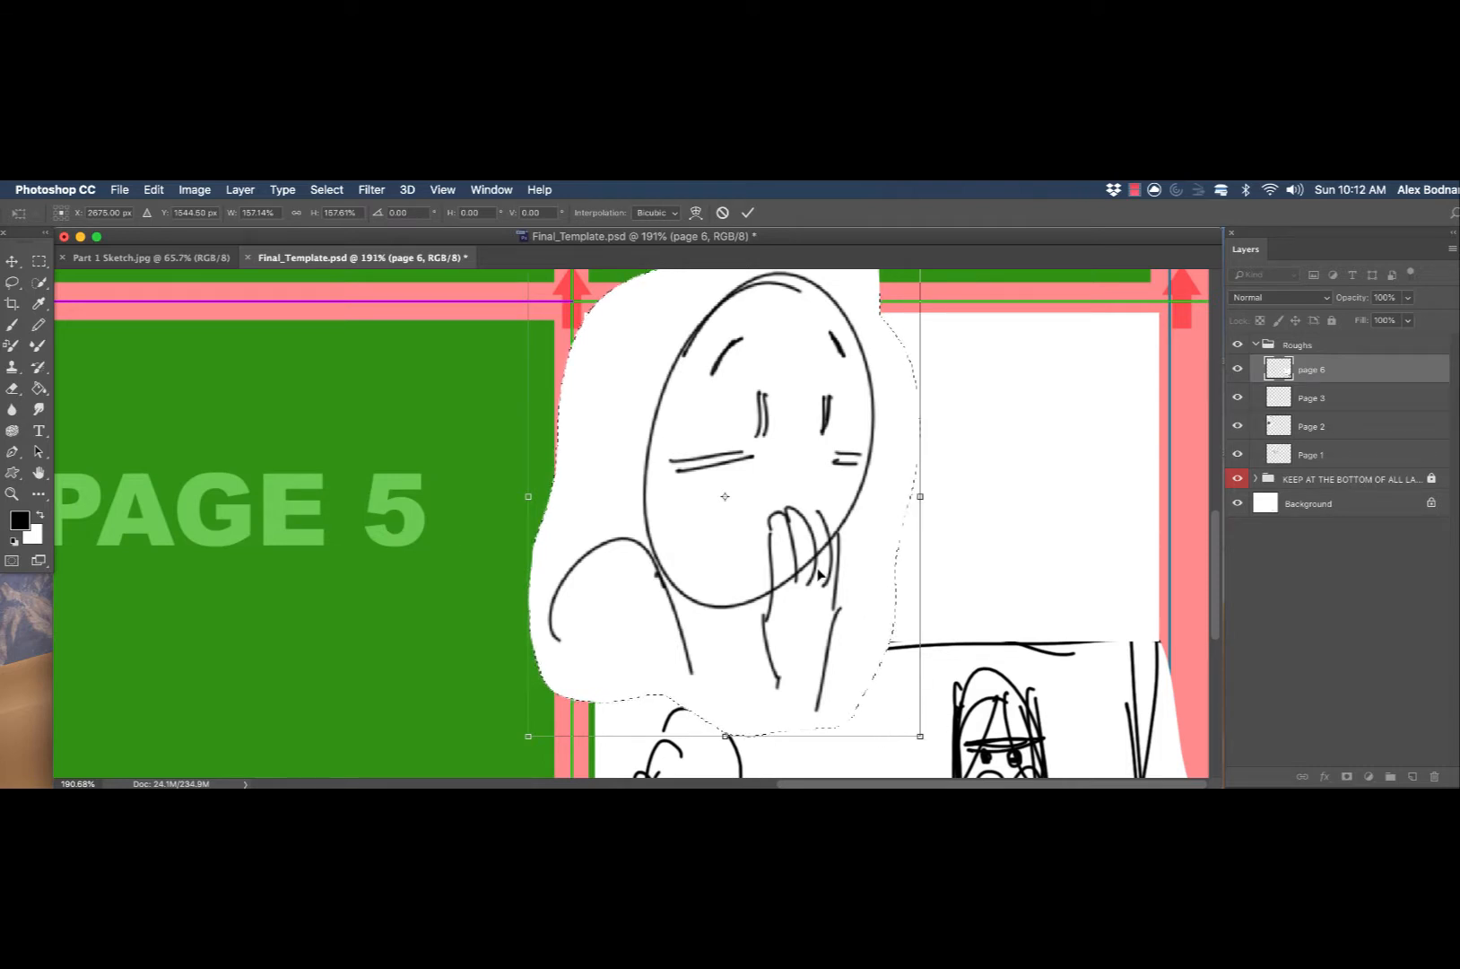
drag(810, 559, 837, 561)
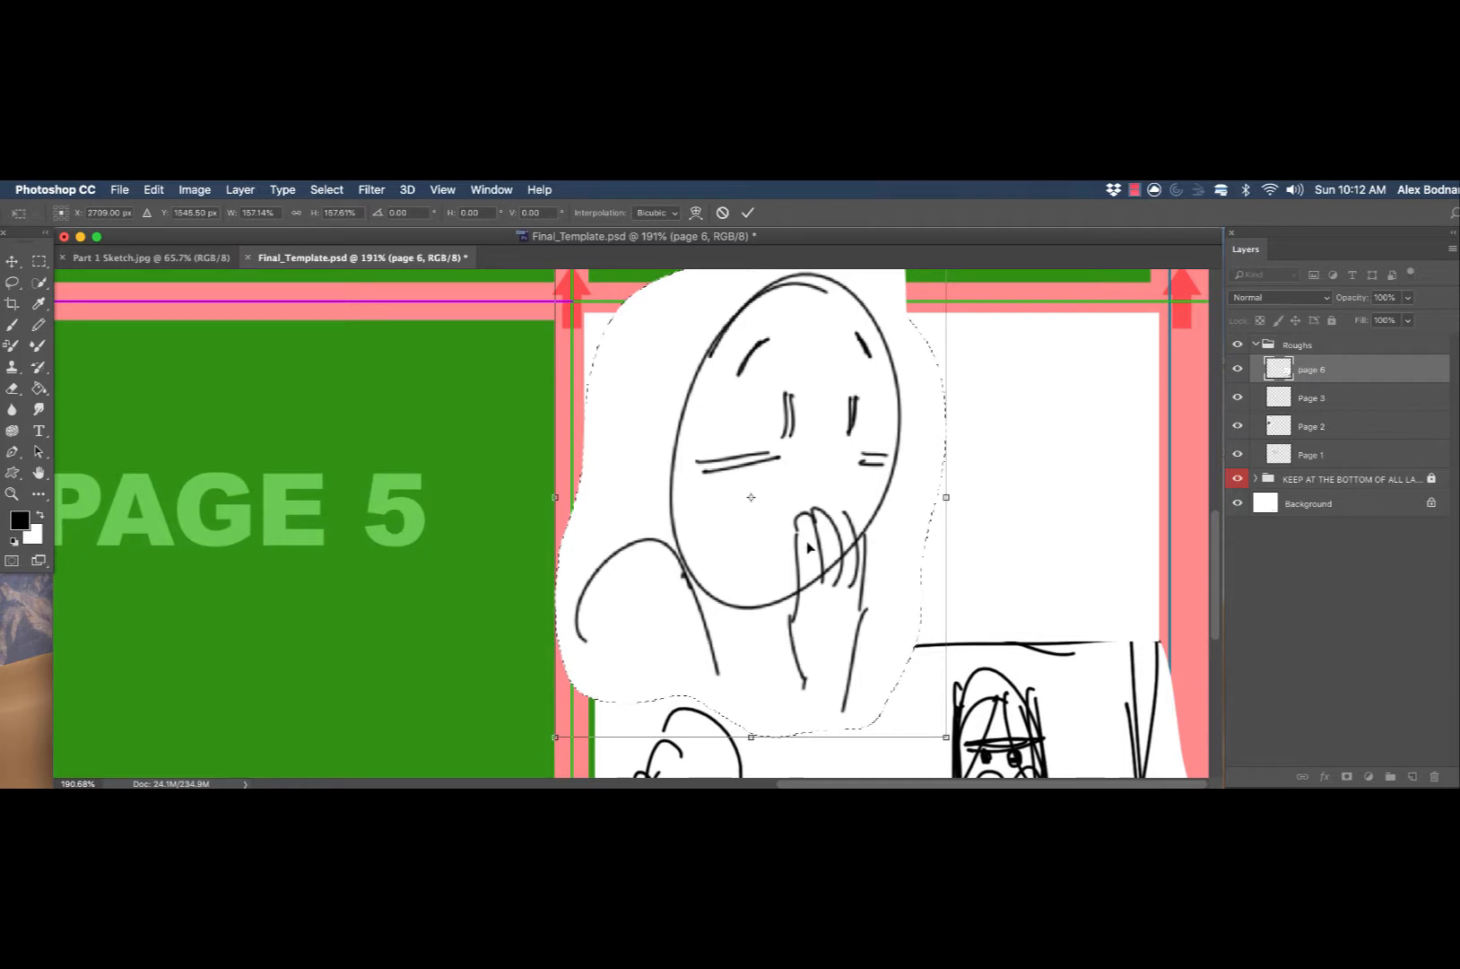
click(747, 212)
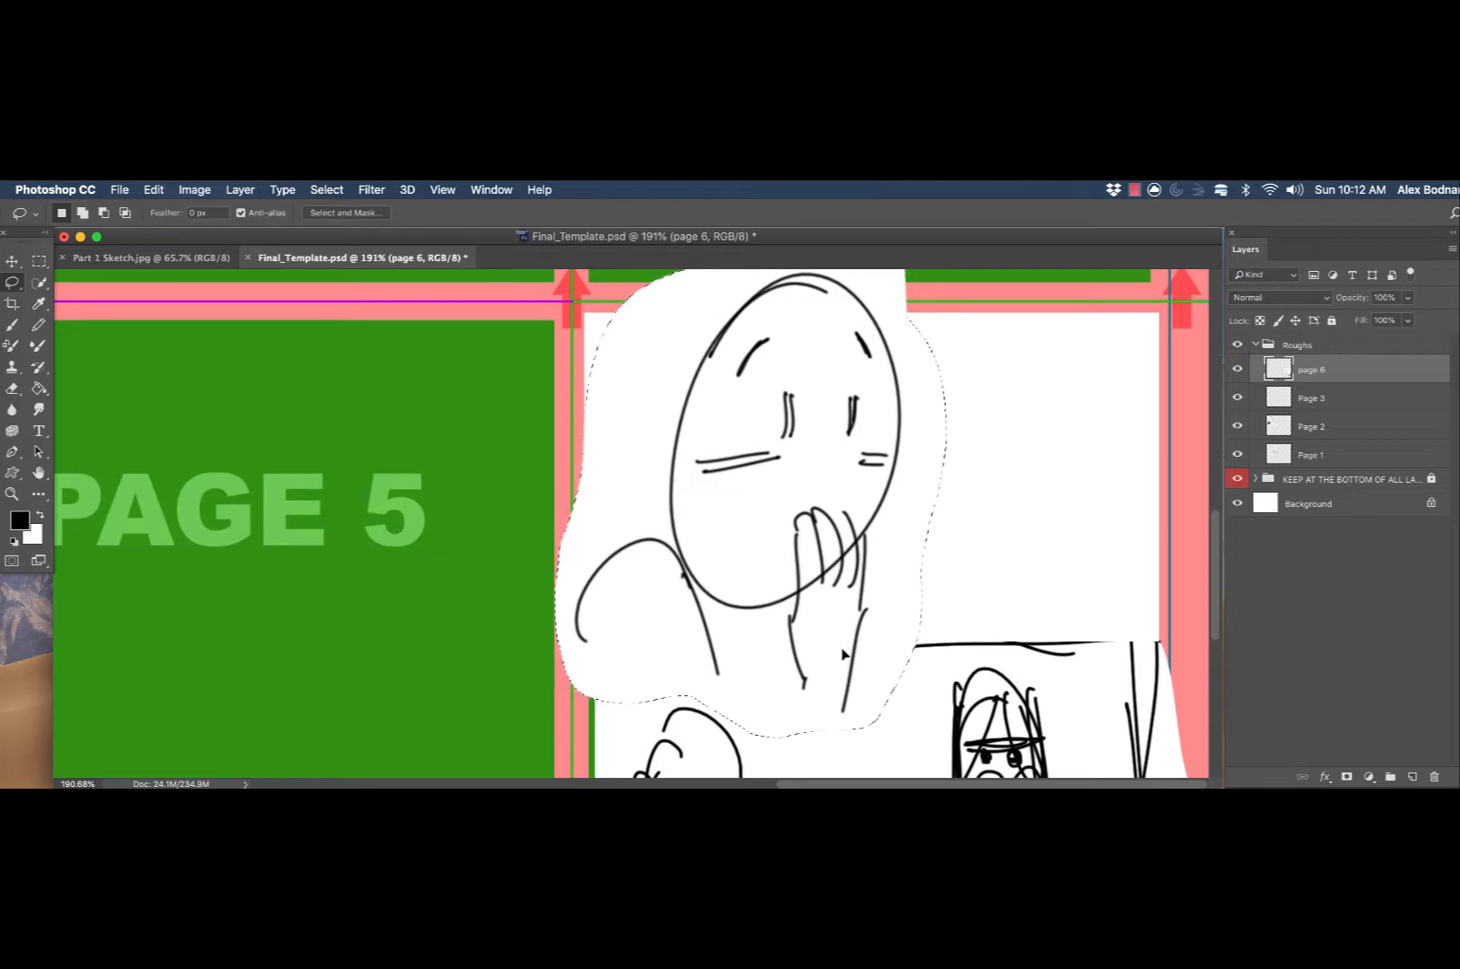
click(749, 610)
- Paint white over the arm and shoulder lines that extend past the Page 6 panel's lower and left edges, using a larger Brush
key(b)
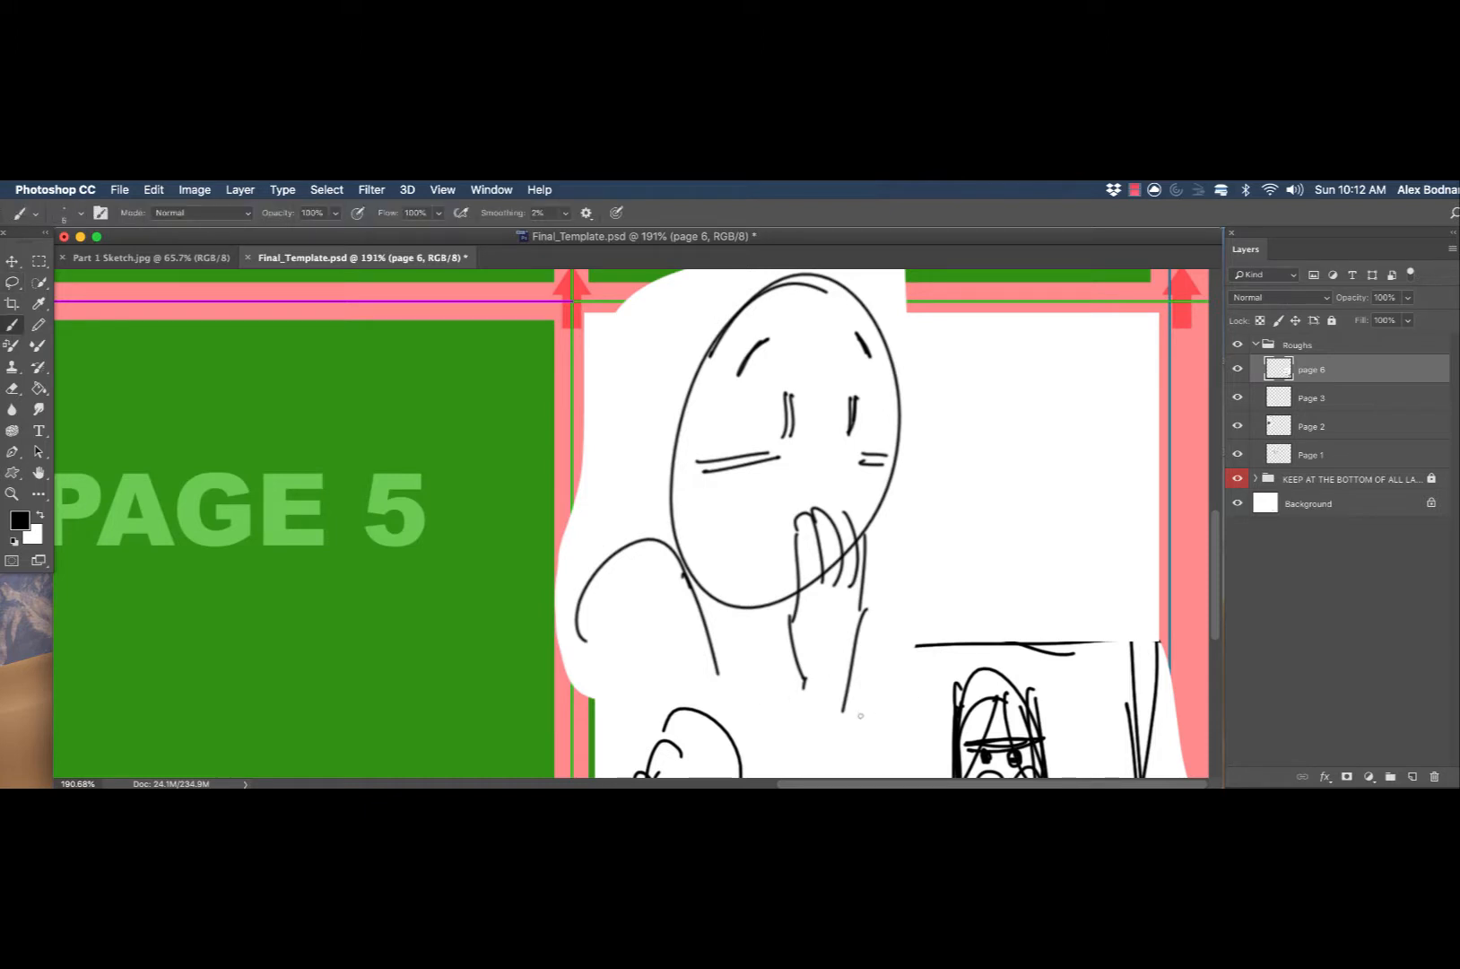
key(bracketright)
key(bracketright)
key(ctrl+z)
key(x)
mouse_move(844, 705)
mouse_down()
mouse_move(855, 658)
mouse_move(831, 700)
mouse_move(804, 692)
mouse_move(793, 654)
mouse_up()
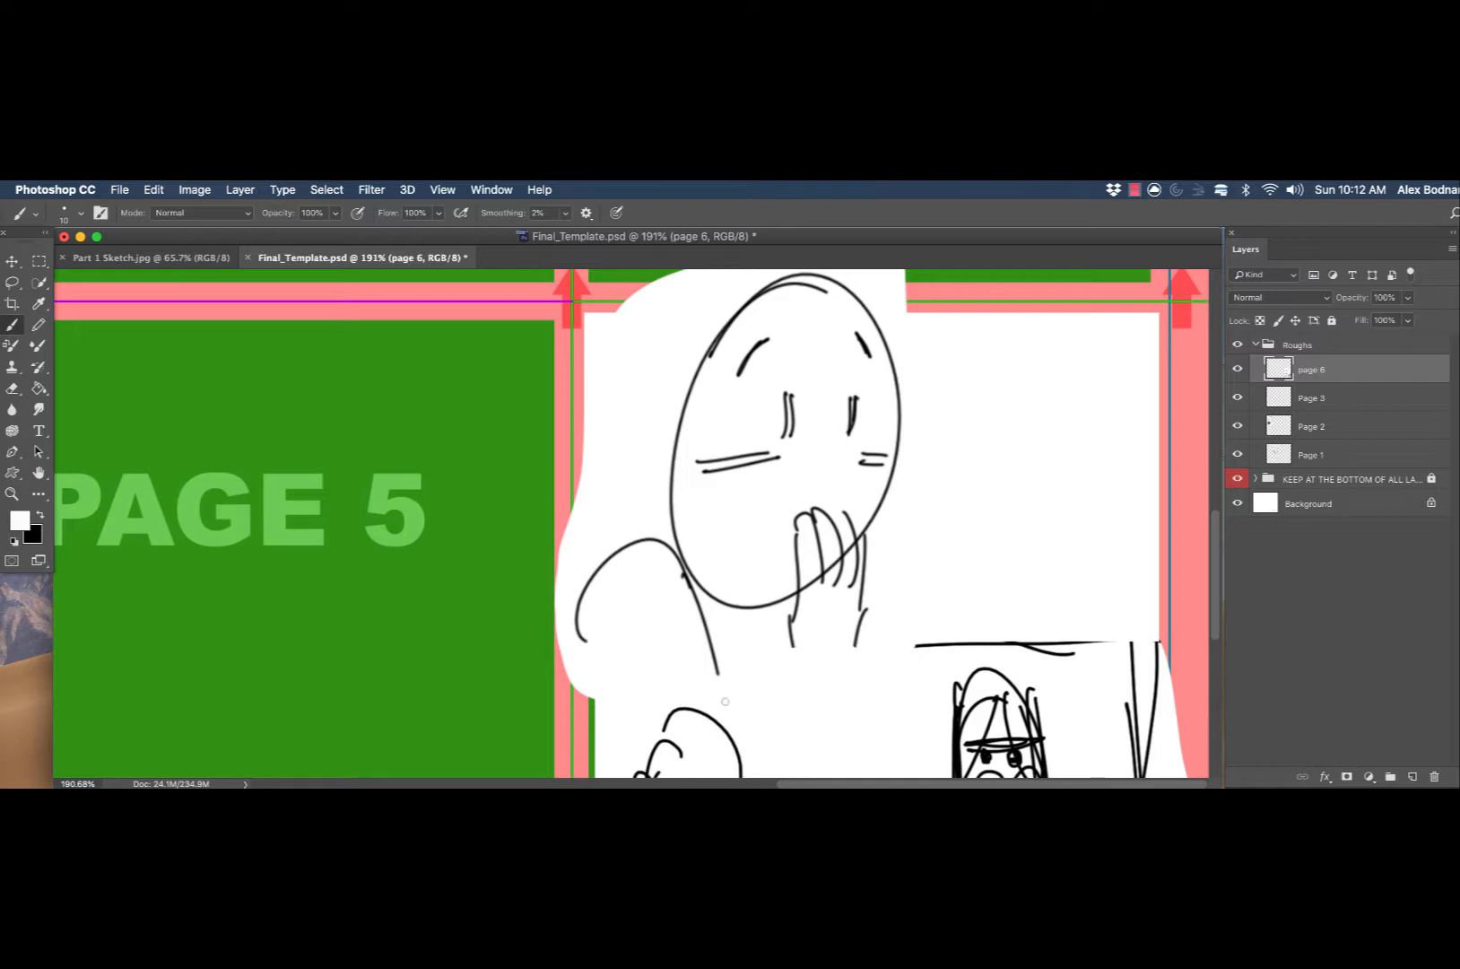
drag(722, 679, 714, 662)
drag(580, 623, 591, 594)
- Draw black border lines along the bottom, left and top of the character panel on Page 6 using the Brush
click(41, 516)
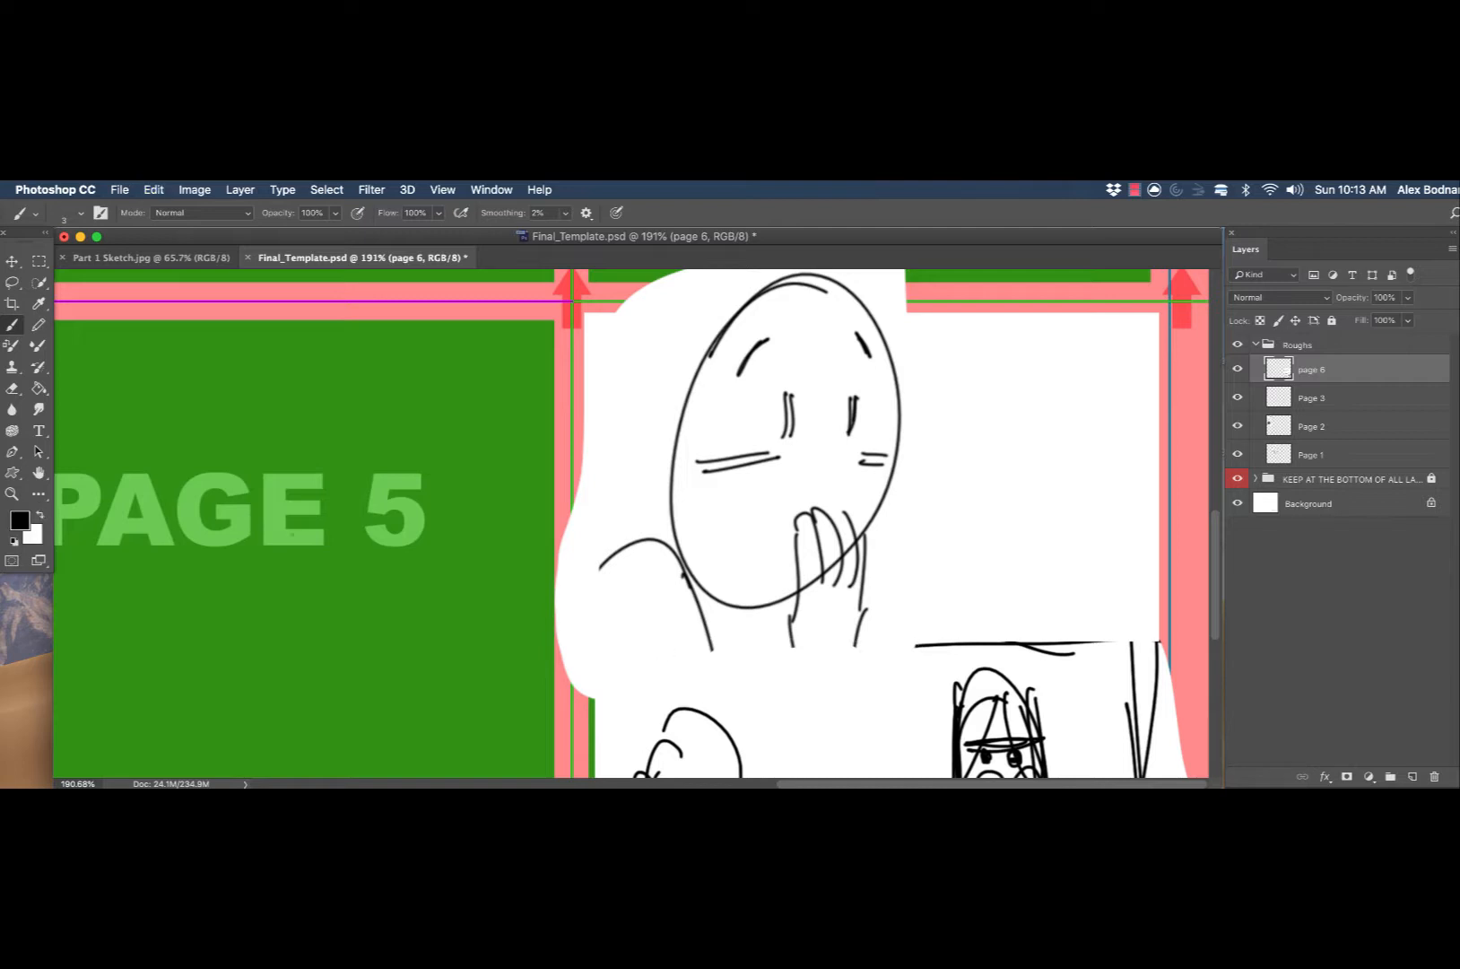
drag(614, 648, 938, 646)
mouse_move(592, 326)
mouse_down()
mouse_move(615, 644)
mouse_move(743, 314)
mouse_move(945, 313)
mouse_up()
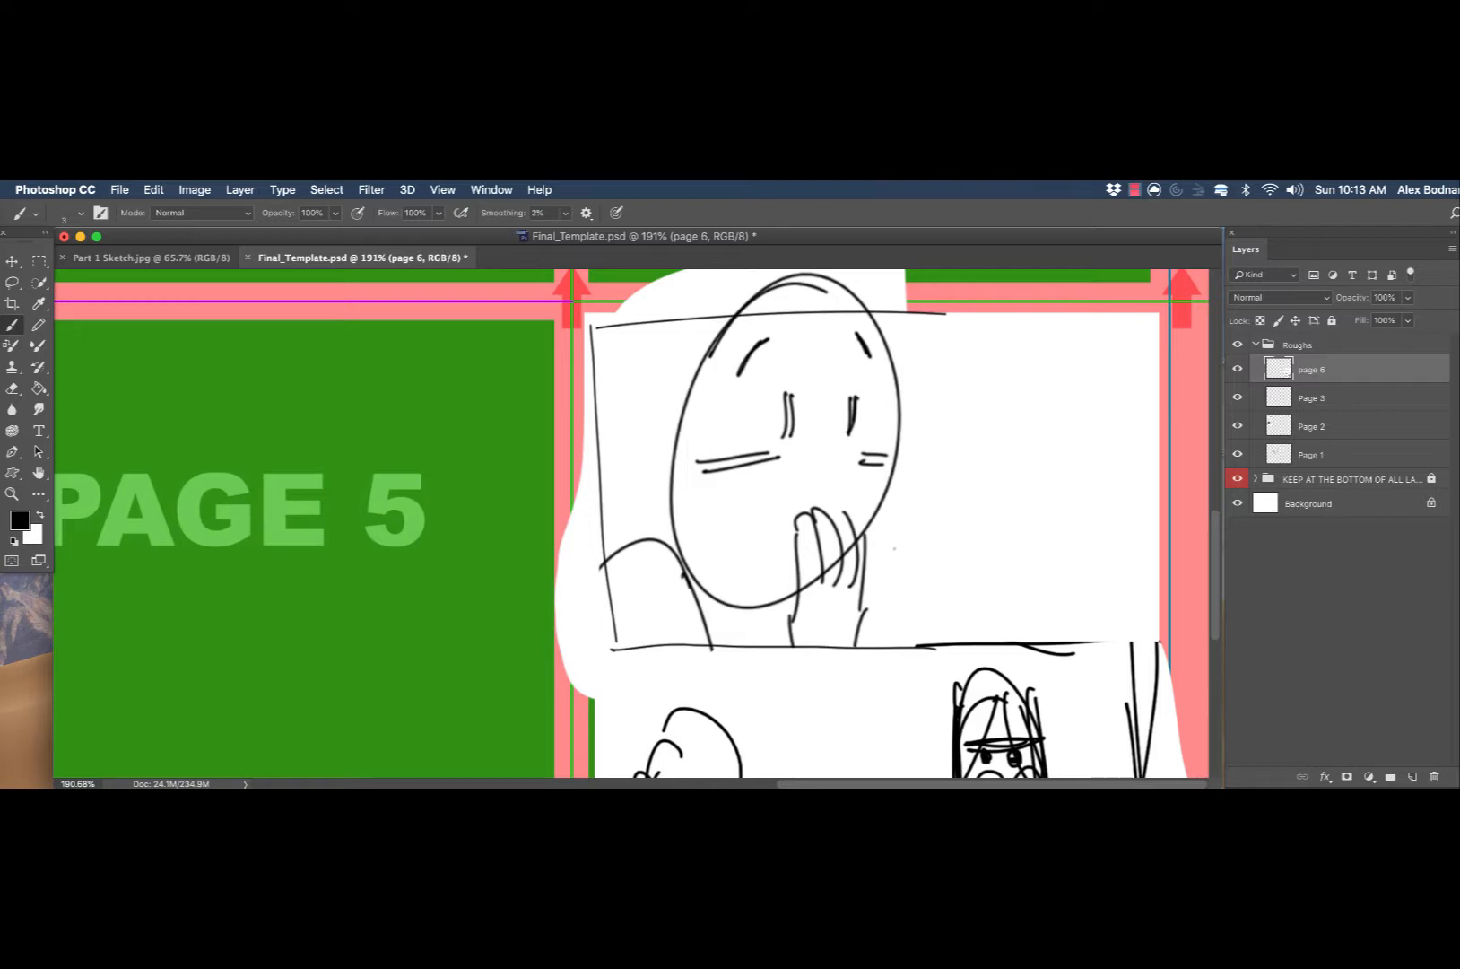
- Delete the part of the character sketch that overflows above Page 6's top edge using a rectangular selection, then deselect
drag(952, 517, 994, 714)
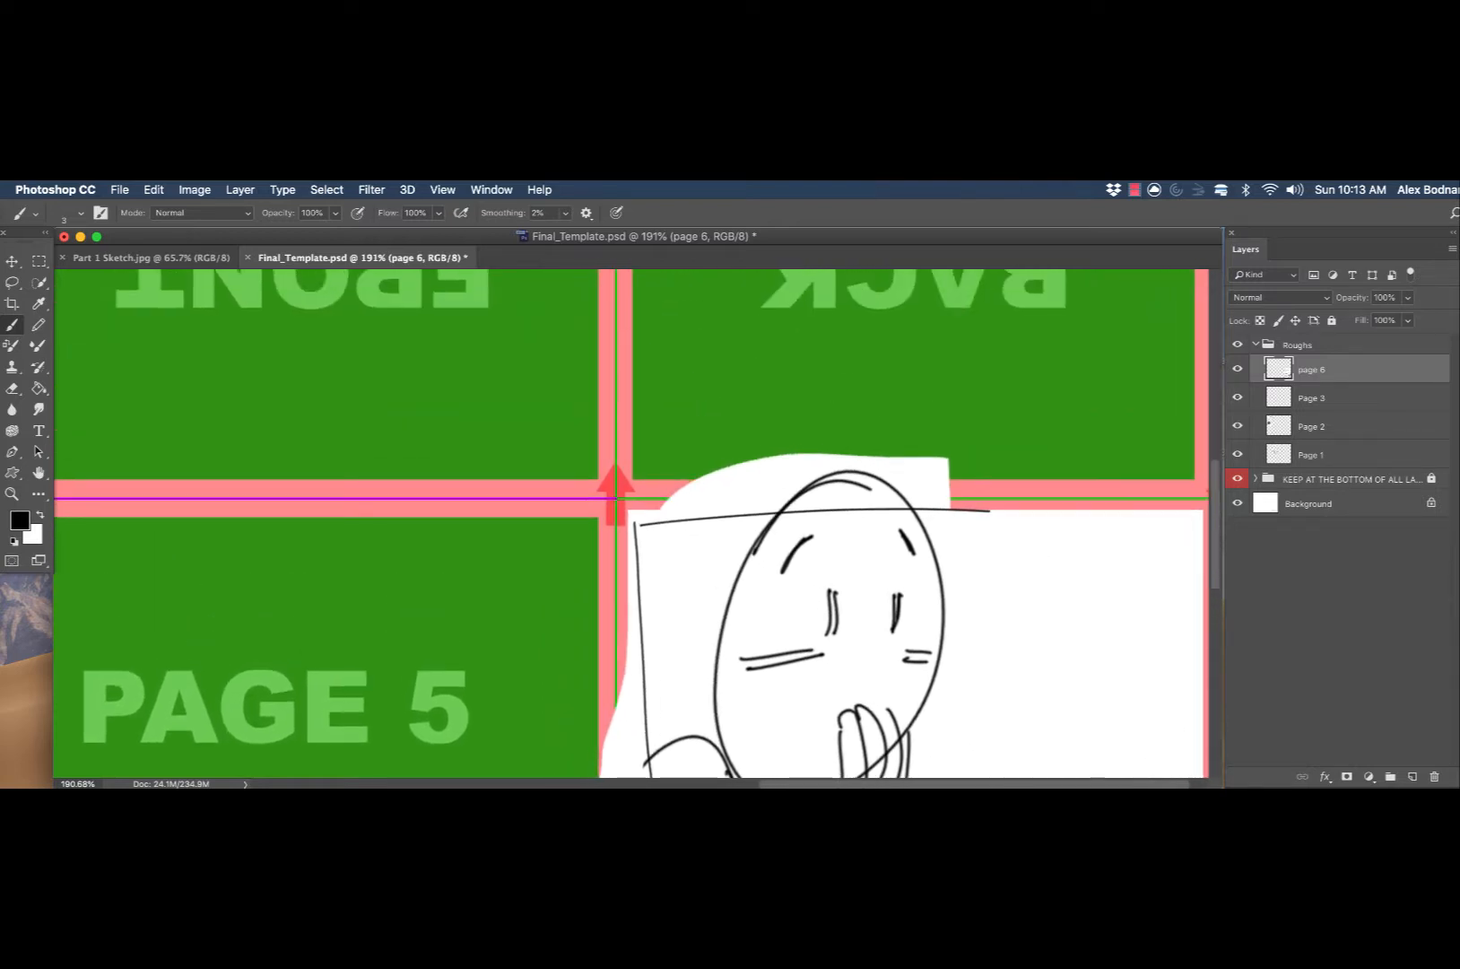
key(m)
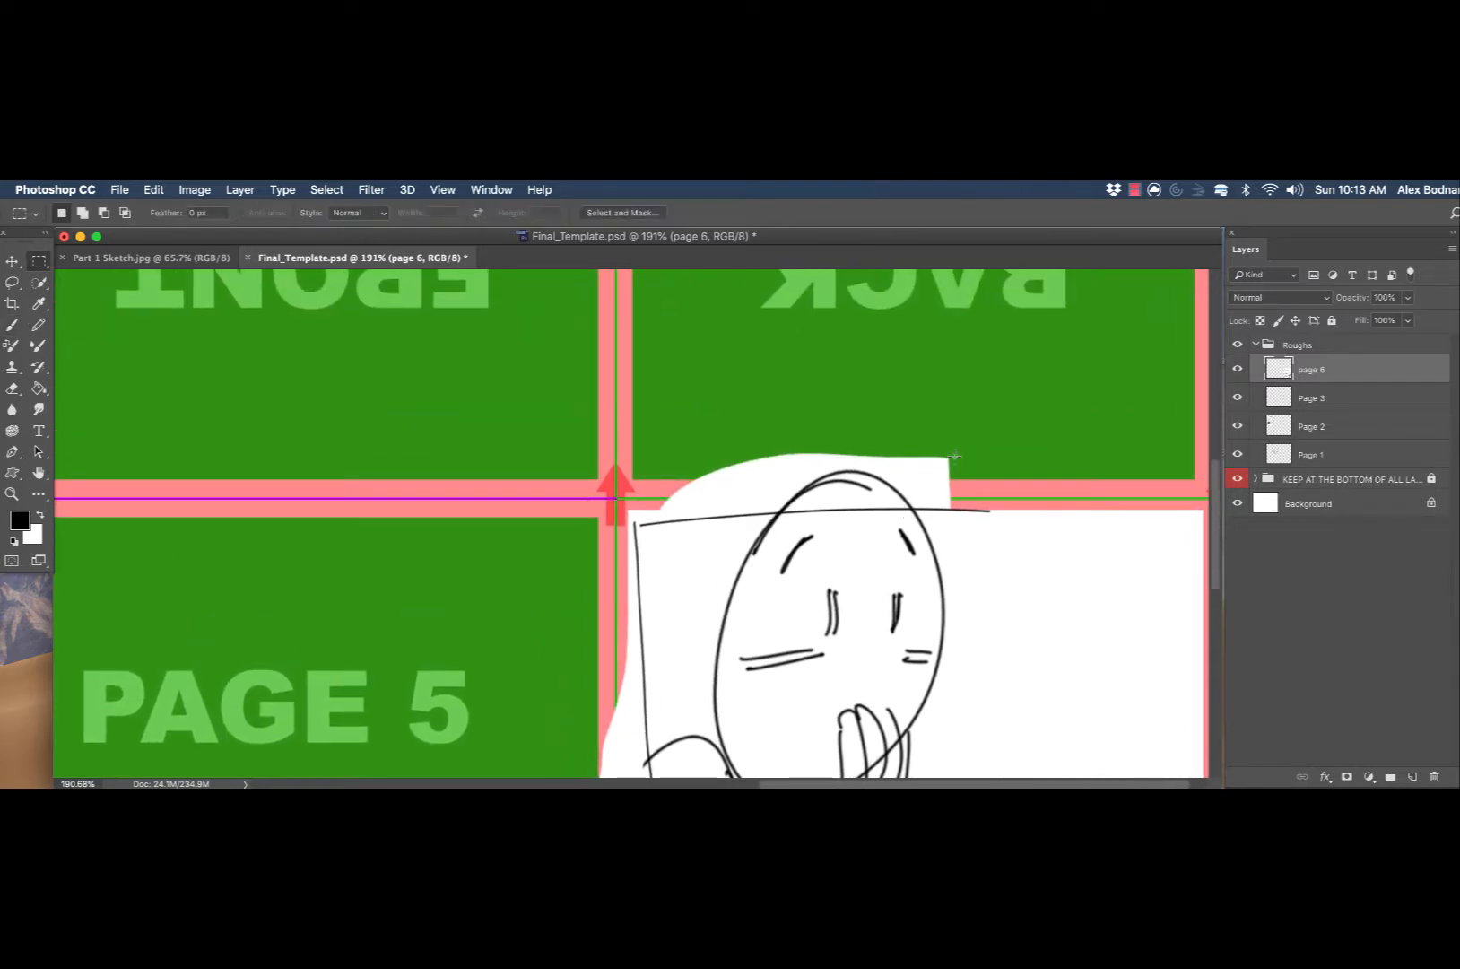
mouse_move(1029, 414)
mouse_down()
mouse_move(623, 447)
mouse_move(595, 509)
mouse_up()
key(Delete)
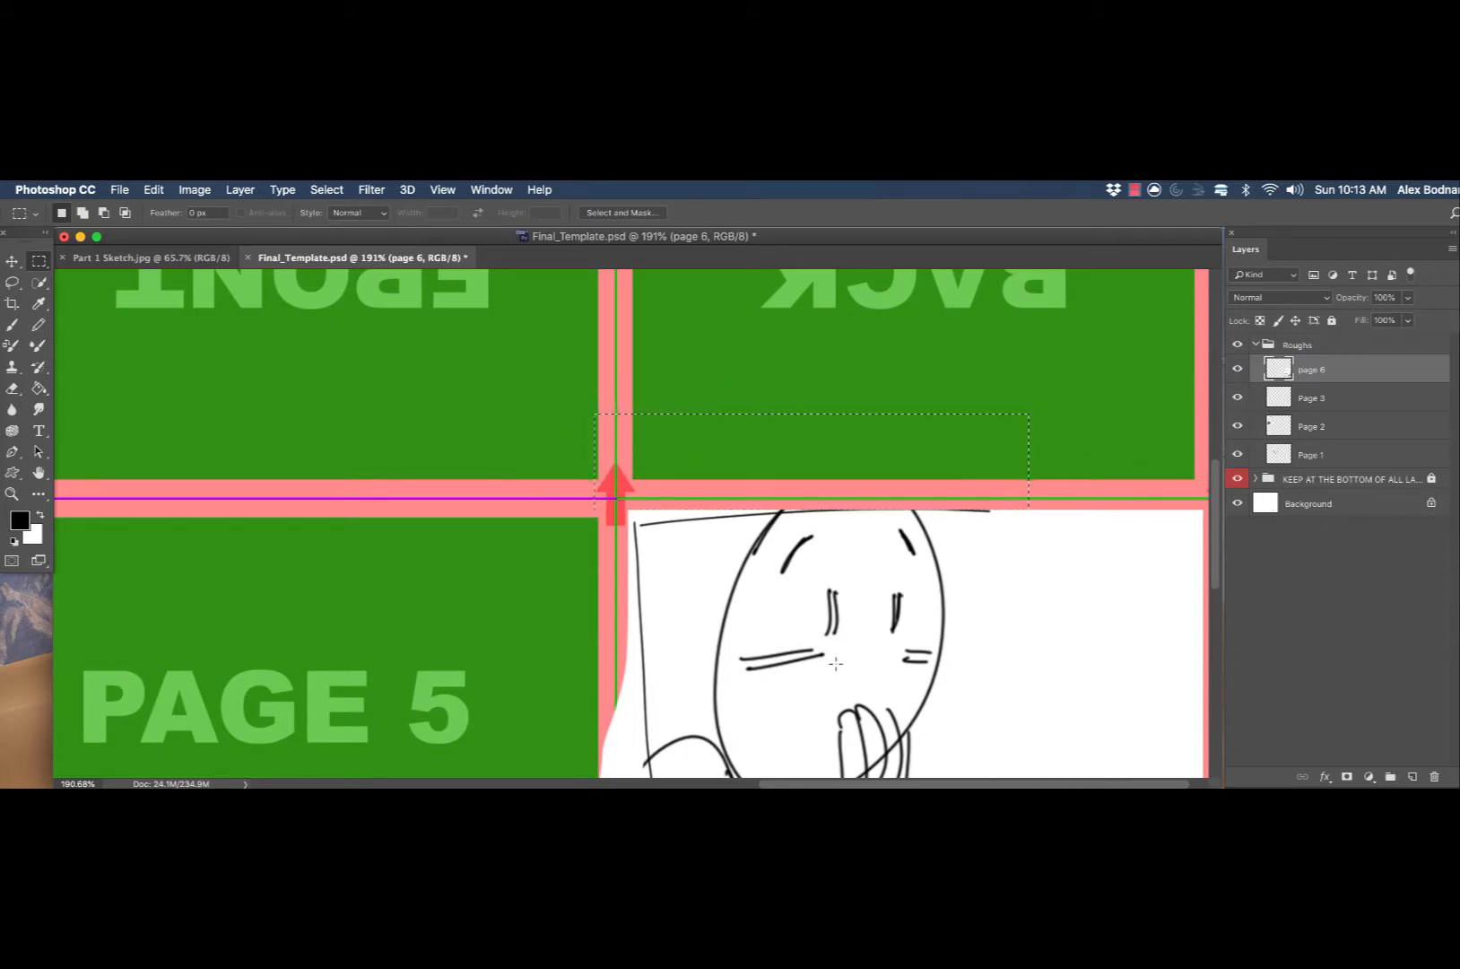
key(super+d)
- Delete the white overflow past Page 6's left edge beside the character's shoulder using a rectangular selection, then deselect
drag(674, 639, 709, 419)
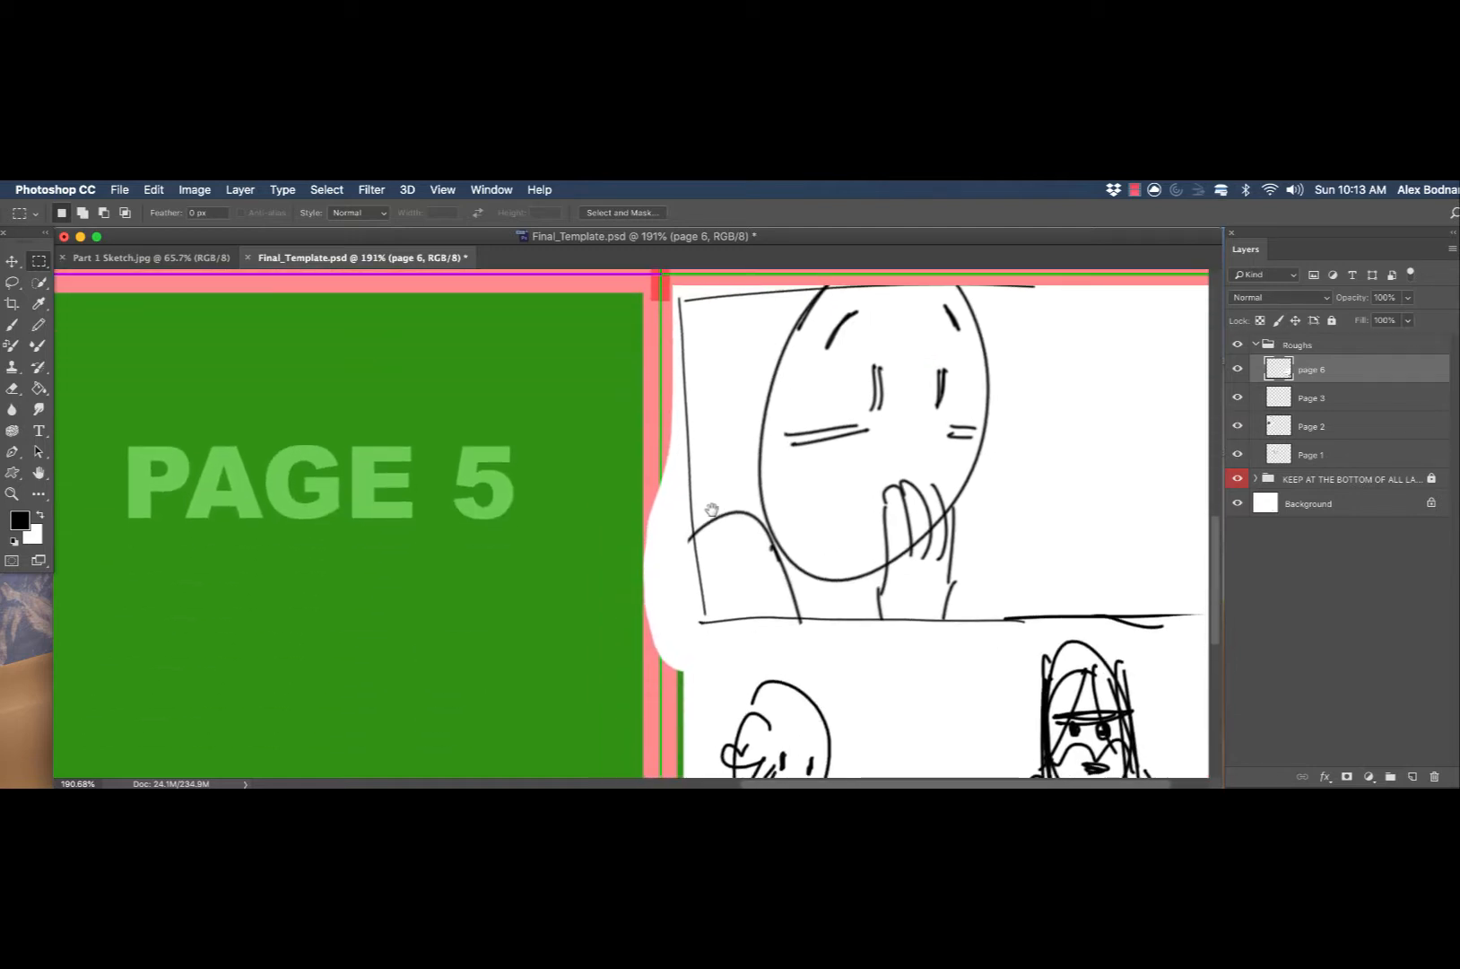
drag(602, 368, 679, 683)
key(Delete)
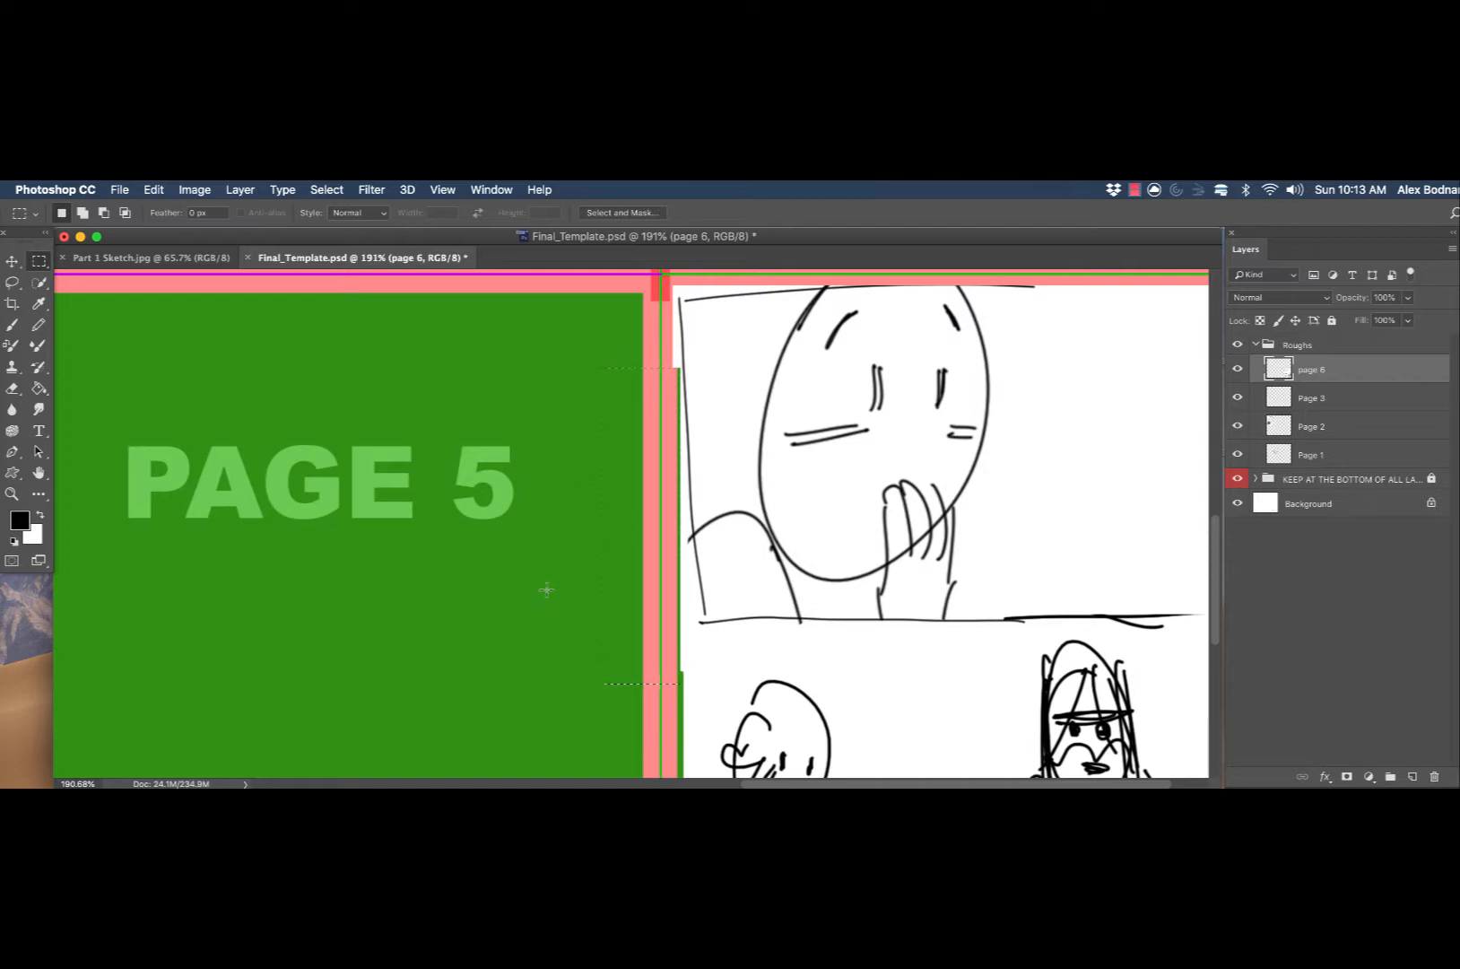
key(super+d)
- Switch to Part 1 Sketch.jpg and deselect the lasso selection around the final panel with the two seated characters
key(z)
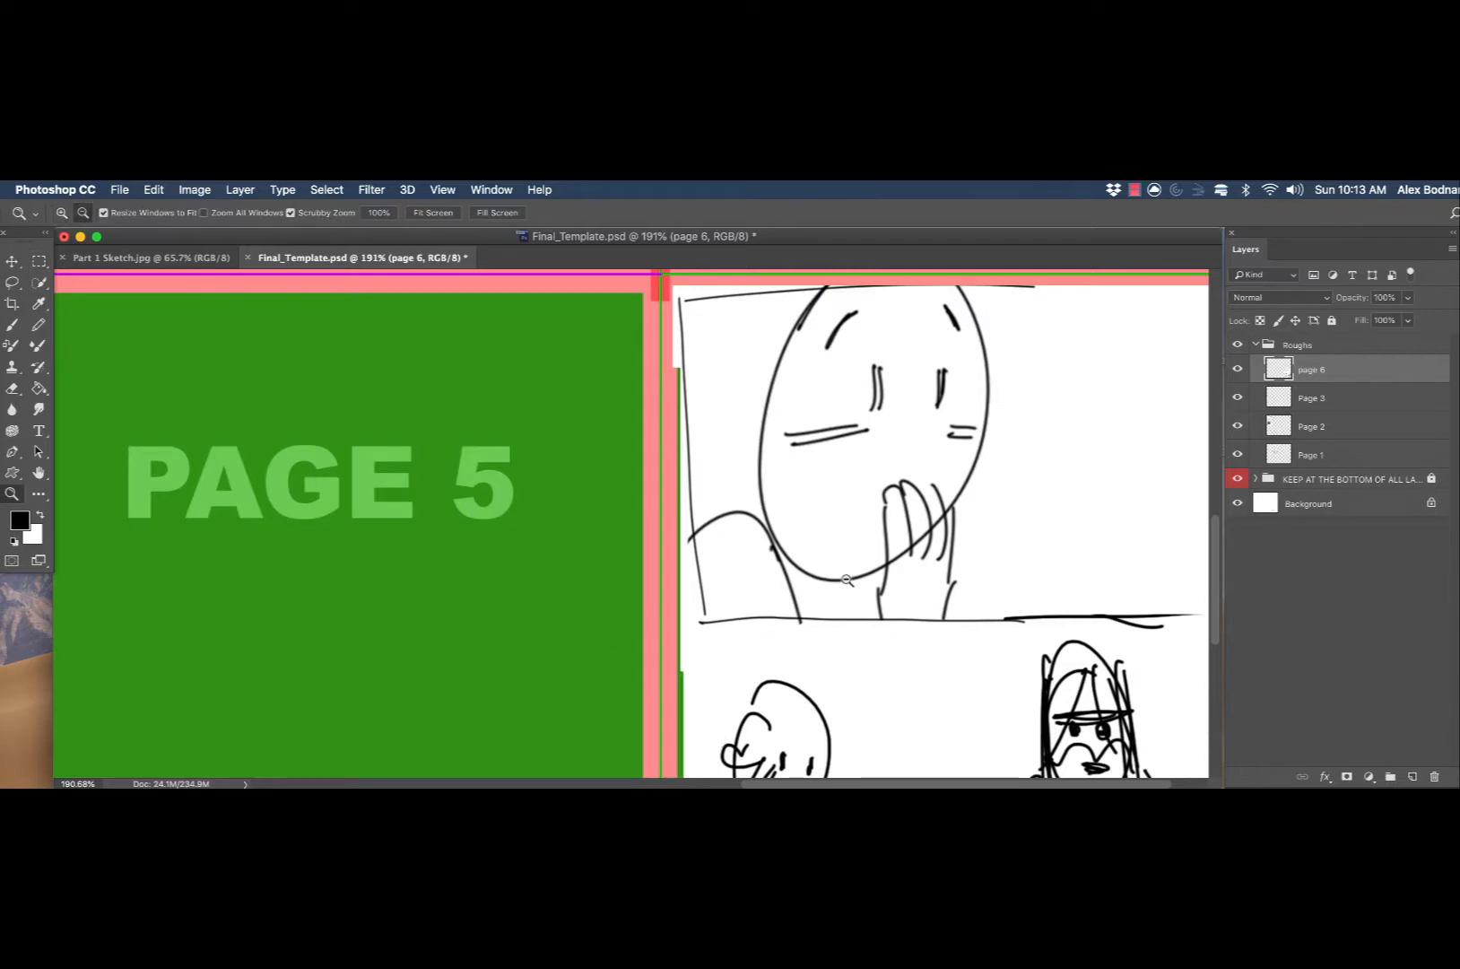
alt+click(807, 579)
drag(807, 578, 735, 531)
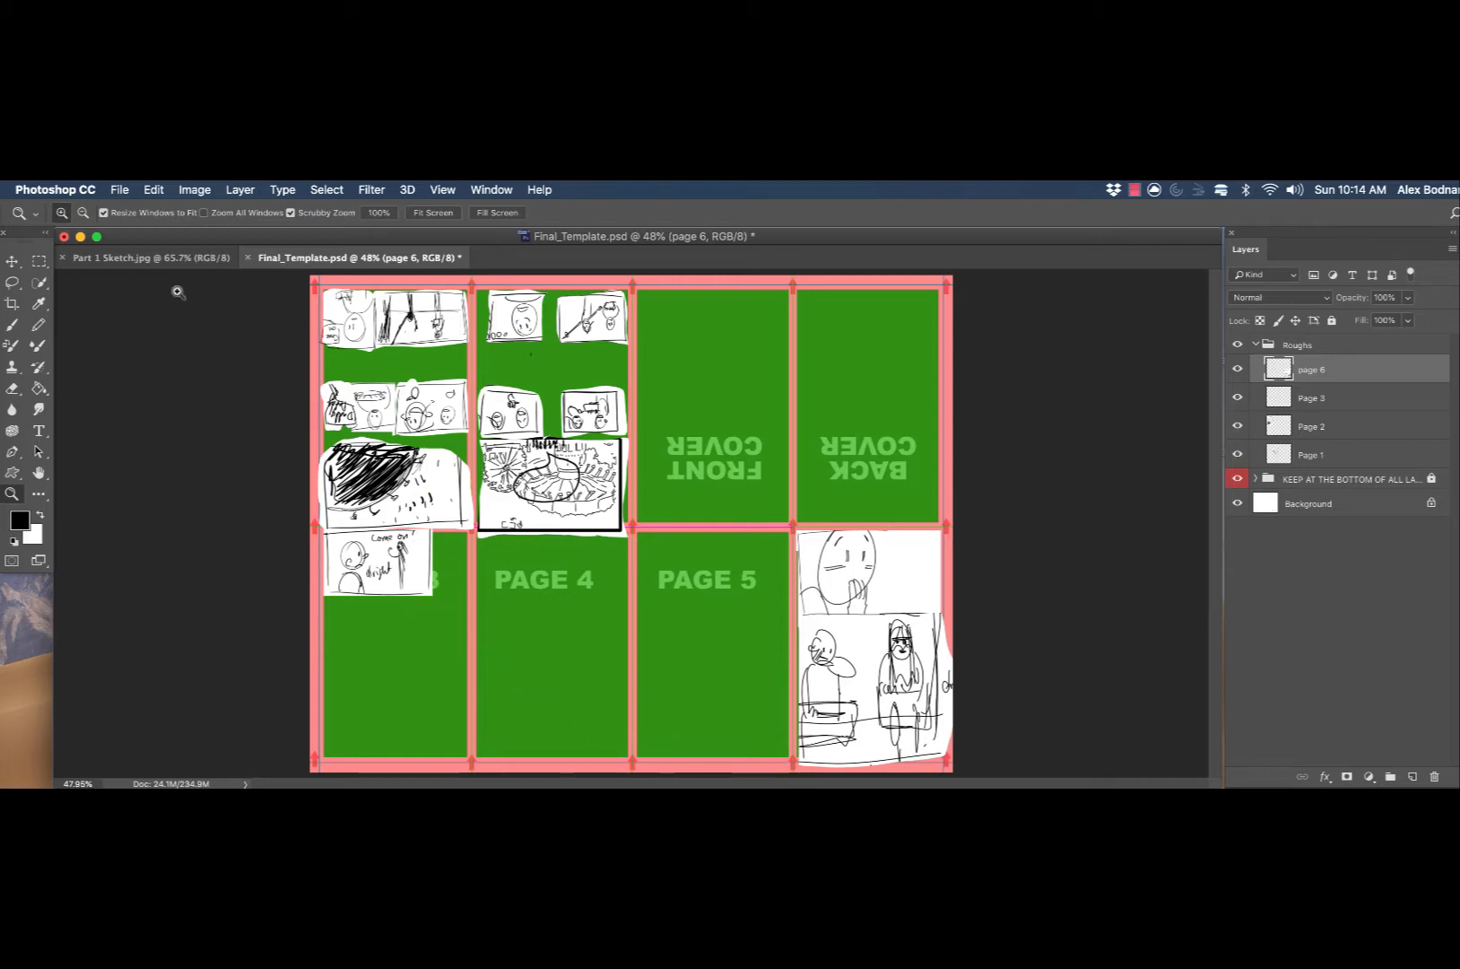
click(153, 257)
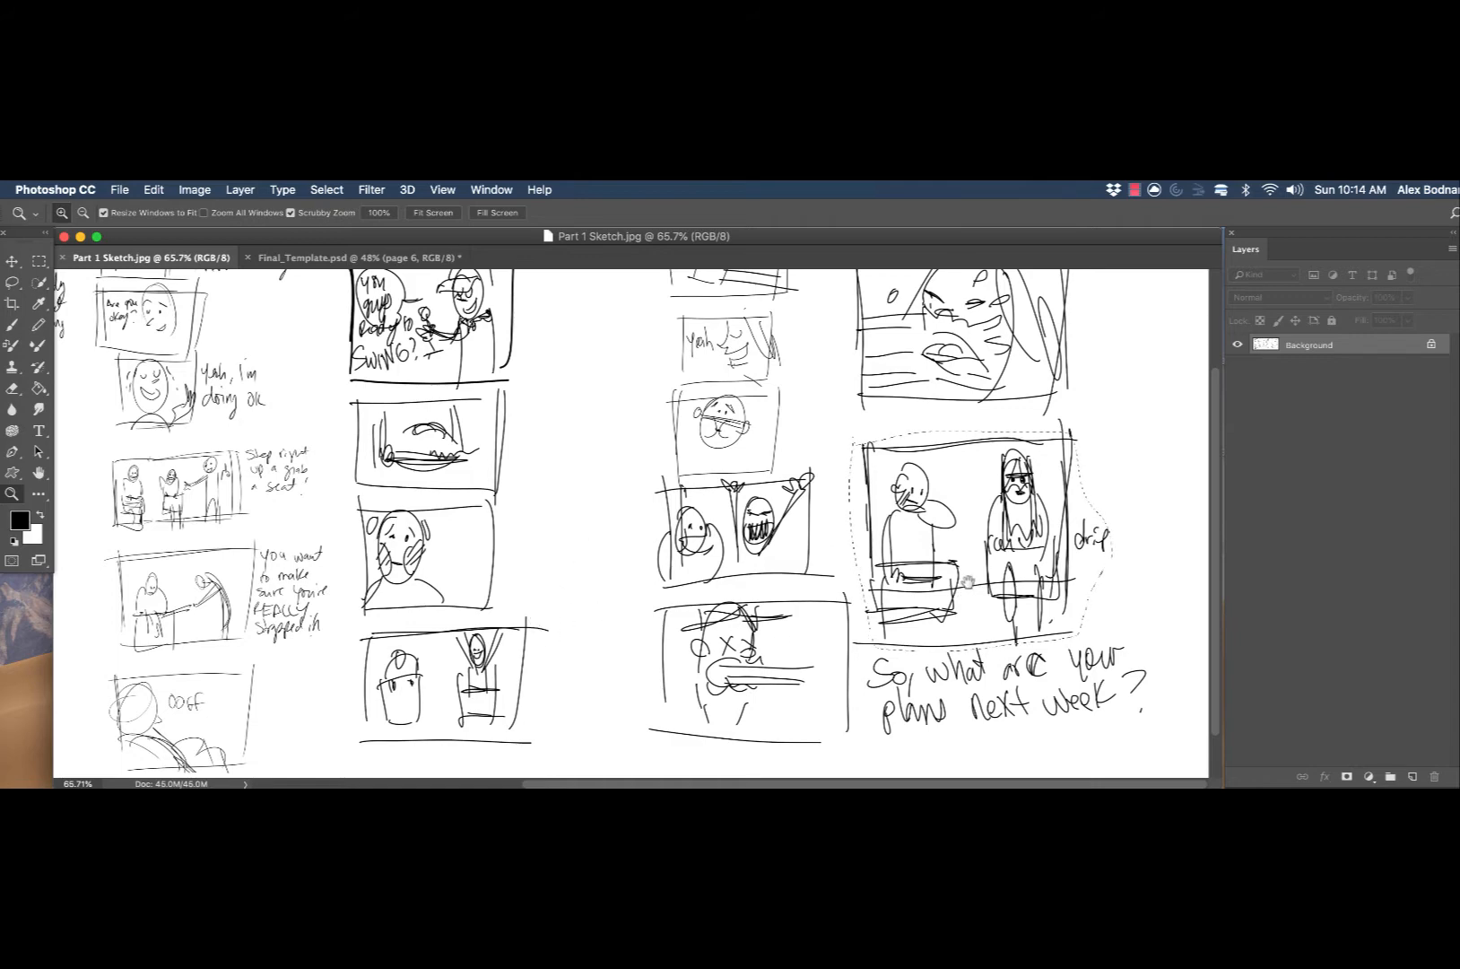
drag(967, 541, 974, 708)
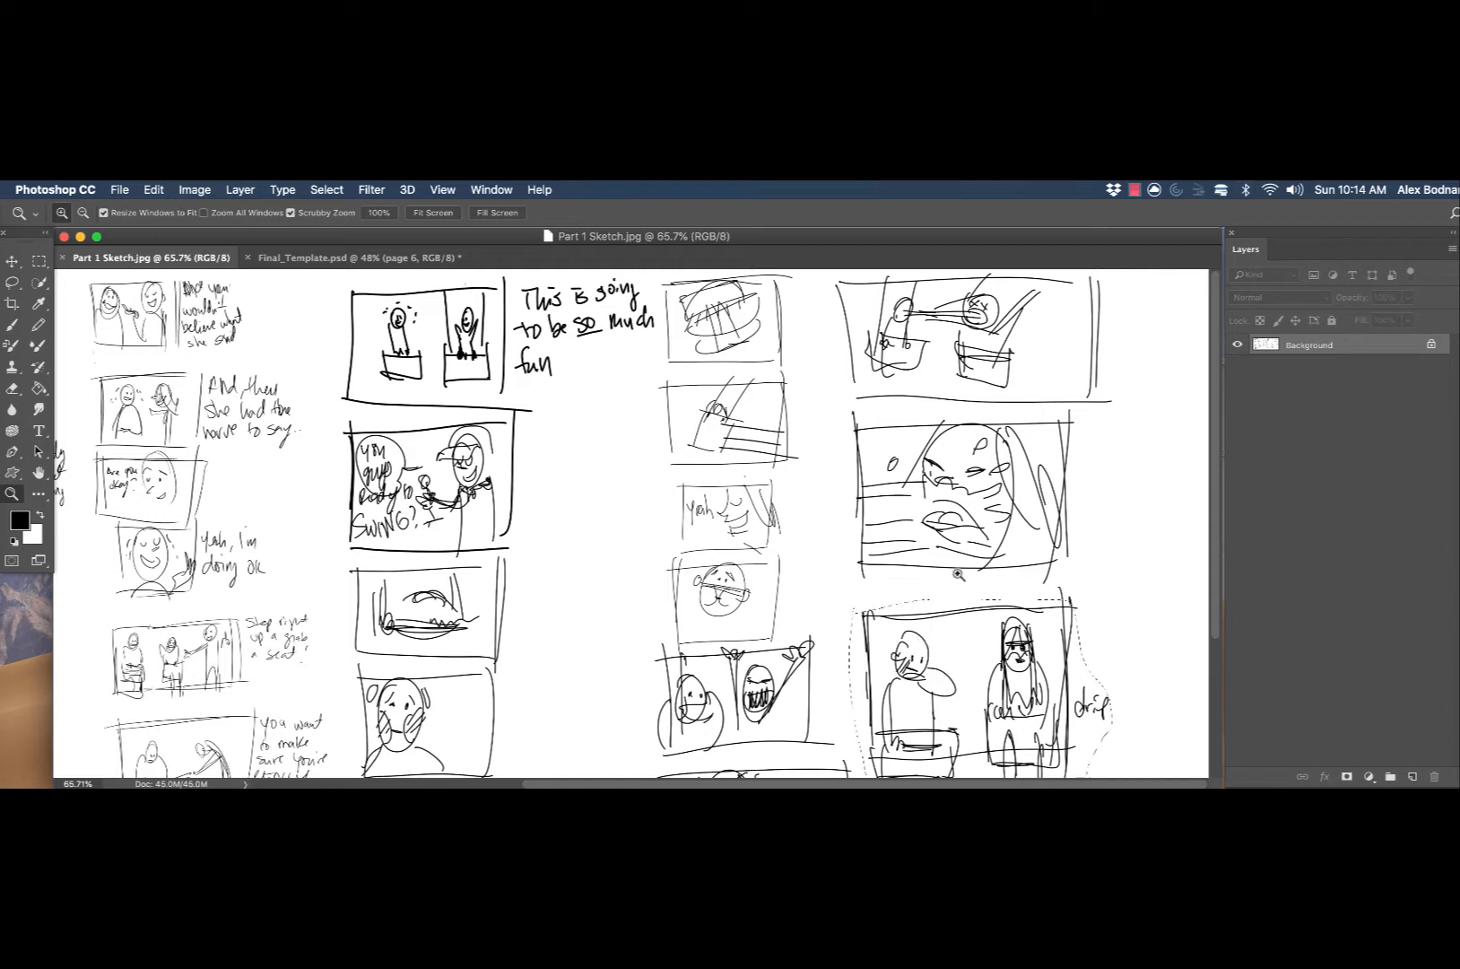
key(b)
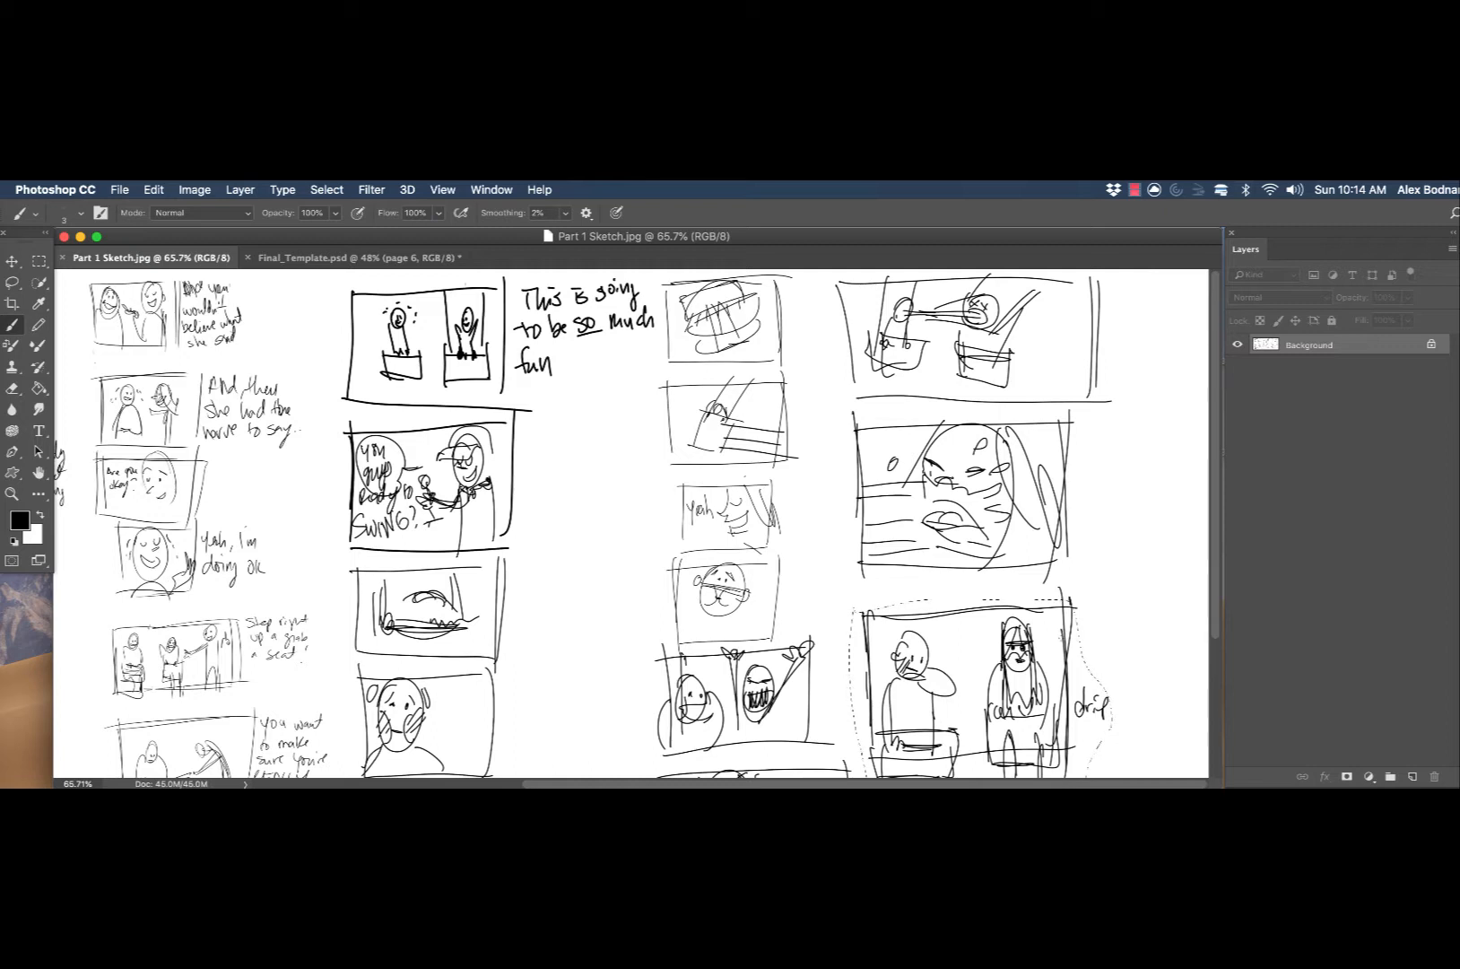
click(1085, 518)
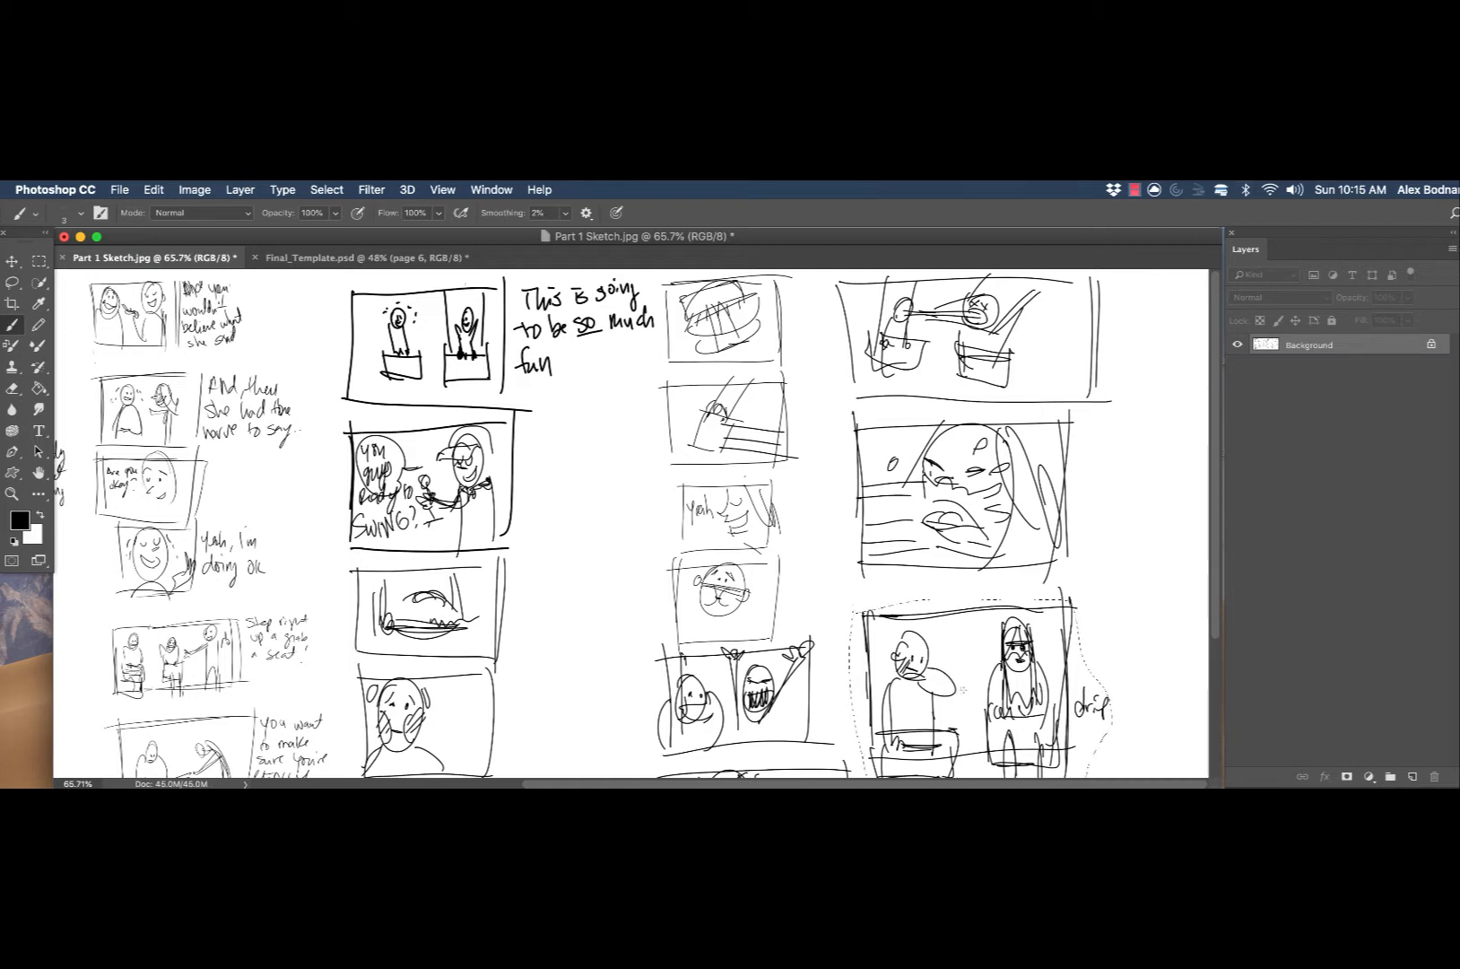
click(329, 190)
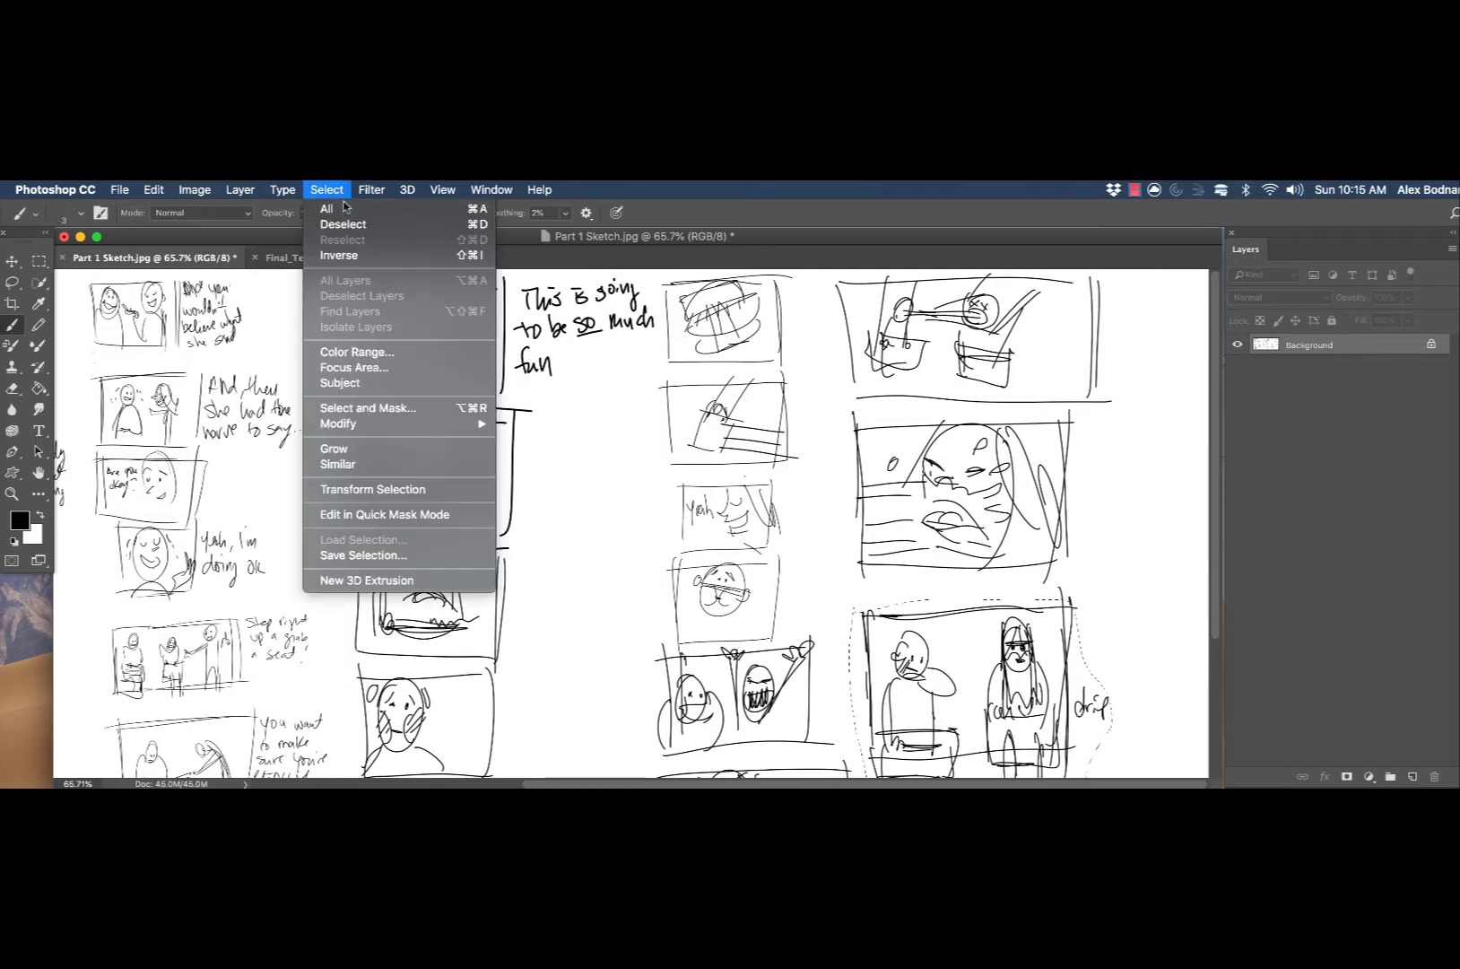
click(342, 222)
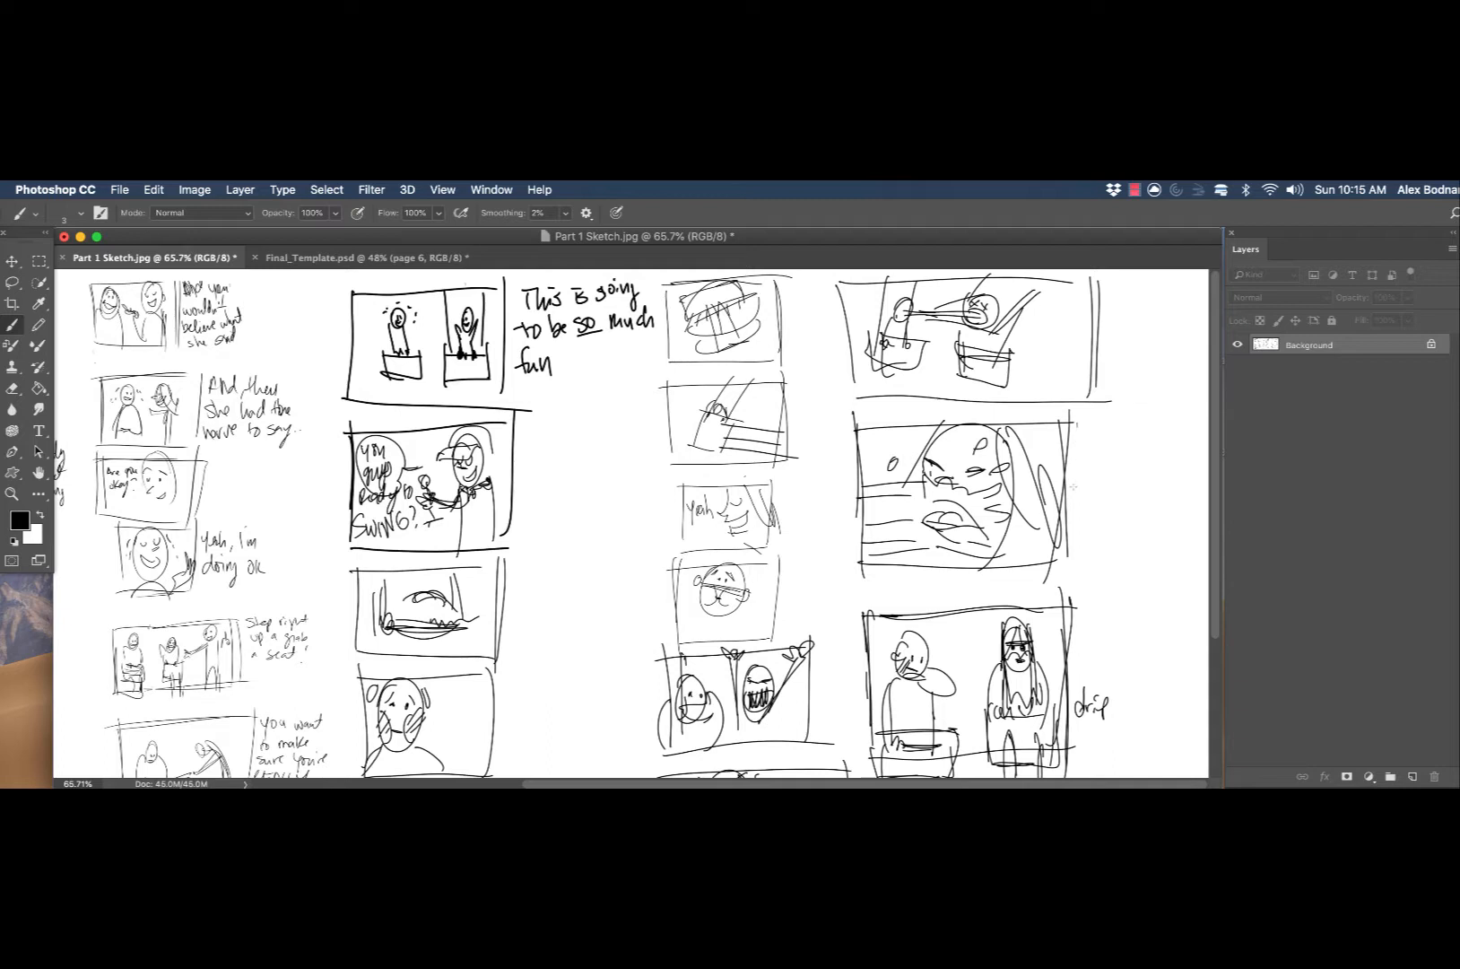
- Draw a small rectangular panel frame with the Brush to the right of the large close-up face panel
drag(1075, 423, 1081, 560)
mouse_move(1088, 428)
mouse_down()
mouse_move(1083, 536)
mouse_move(1158, 429)
mouse_move(1202, 425)
mouse_up()
drag(1094, 544, 1179, 547)
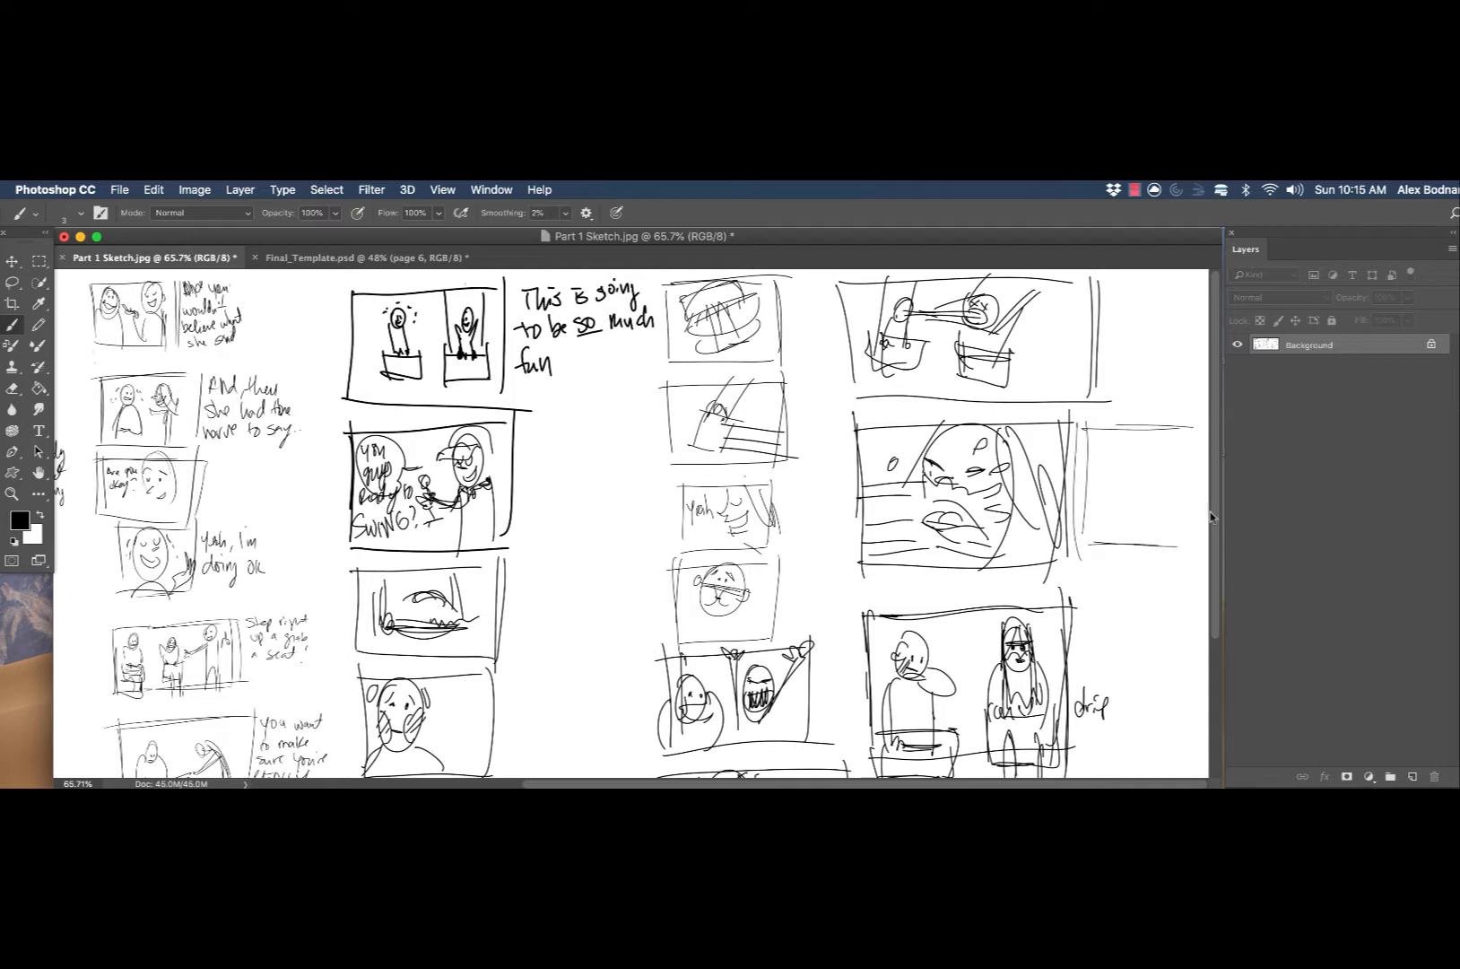
drag(1194, 429, 1195, 552)
drag(1099, 546, 1200, 549)
- Sketch an oval face with features, horizontal speed lines around it and loose scribbled strokes along the base of the new panel frame
mouse_move(1151, 439)
mouse_down()
mouse_move(1160, 496)
mouse_move(1129, 458)
mouse_move(1207, 456)
mouse_move(1164, 485)
mouse_up()
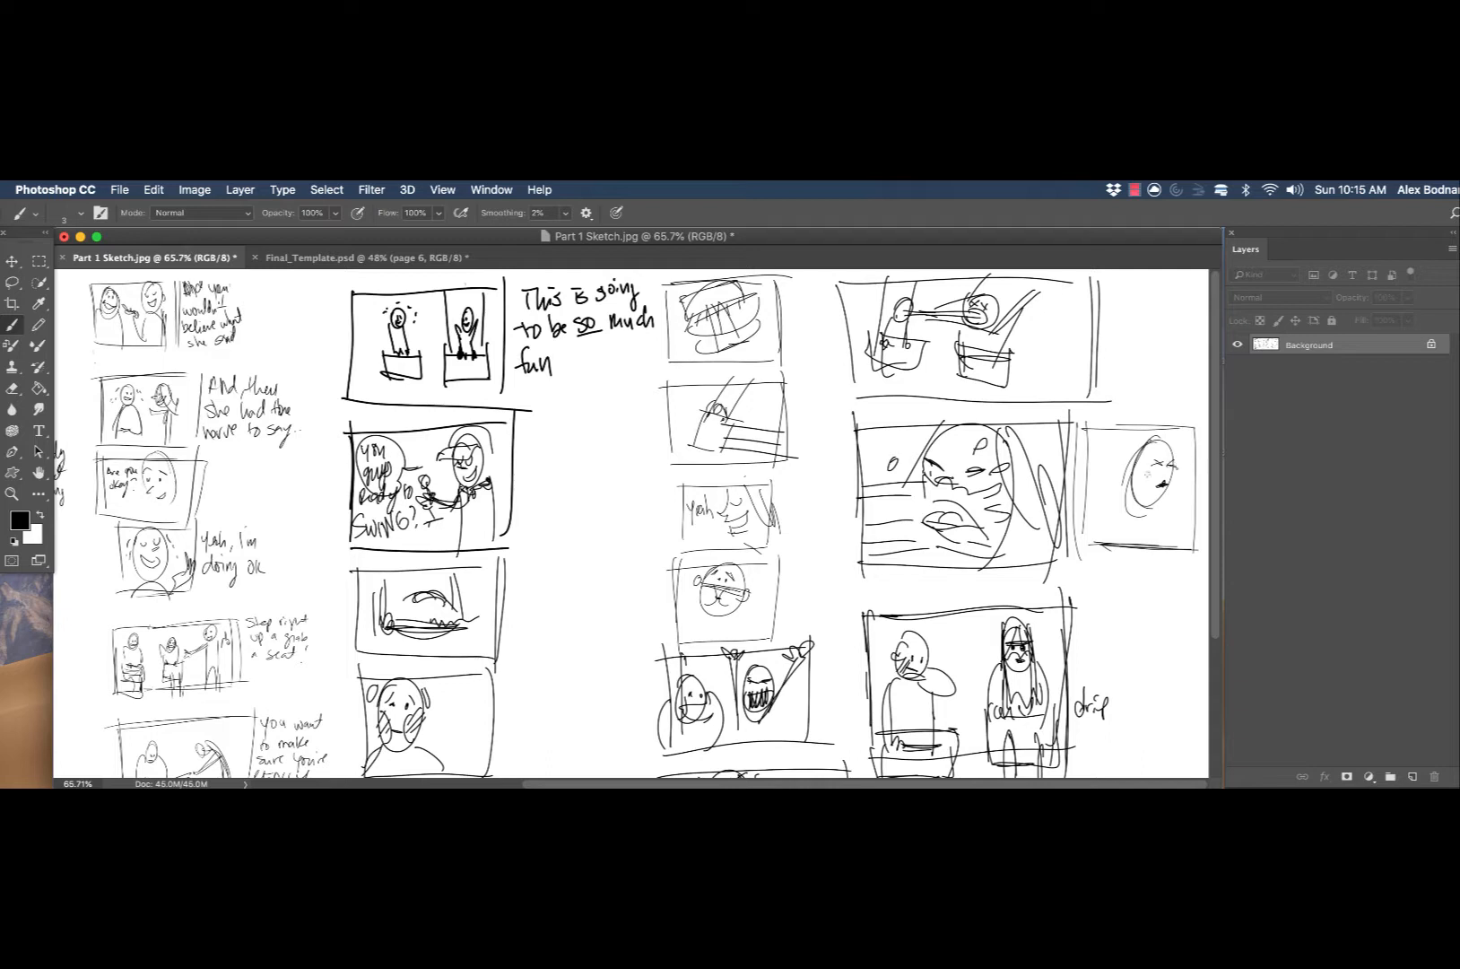
mouse_move(1085, 454)
mouse_down()
mouse_move(1138, 457)
mouse_move(1140, 487)
mouse_up()
drag(1093, 504, 1147, 520)
drag(1112, 448, 1174, 434)
mouse_move(1140, 512)
mouse_down()
mouse_move(1169, 501)
mouse_move(1144, 495)
mouse_up()
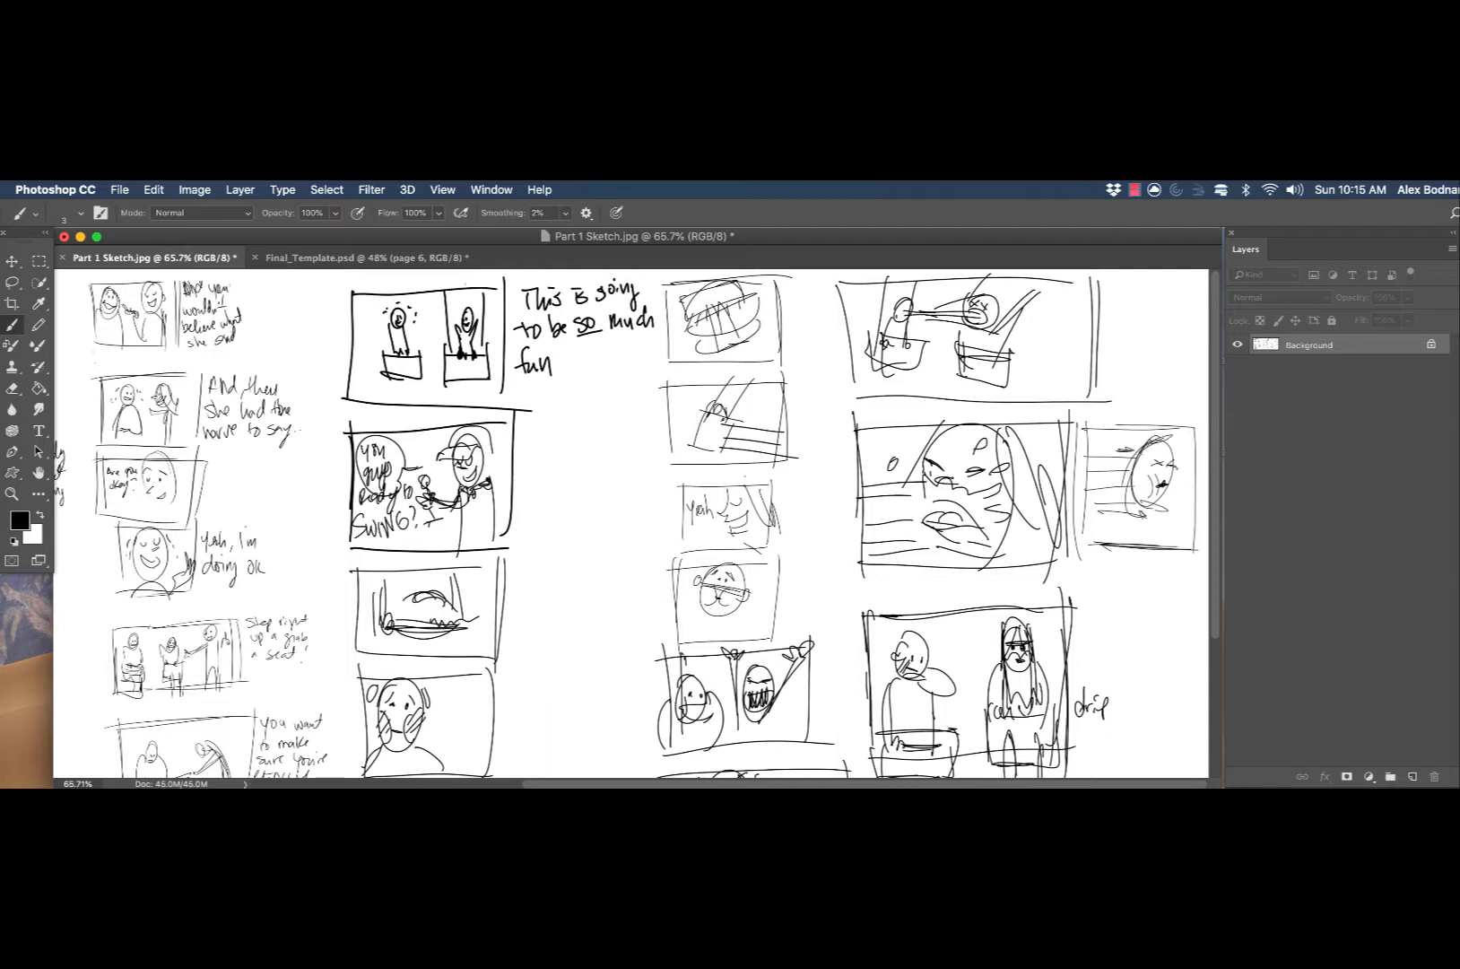
mouse_move(1141, 468)
mouse_down()
mouse_move(1166, 441)
mouse_move(1198, 449)
mouse_up()
mouse_move(1134, 514)
mouse_down()
mouse_move(1207, 505)
mouse_move(1202, 439)
mouse_up()
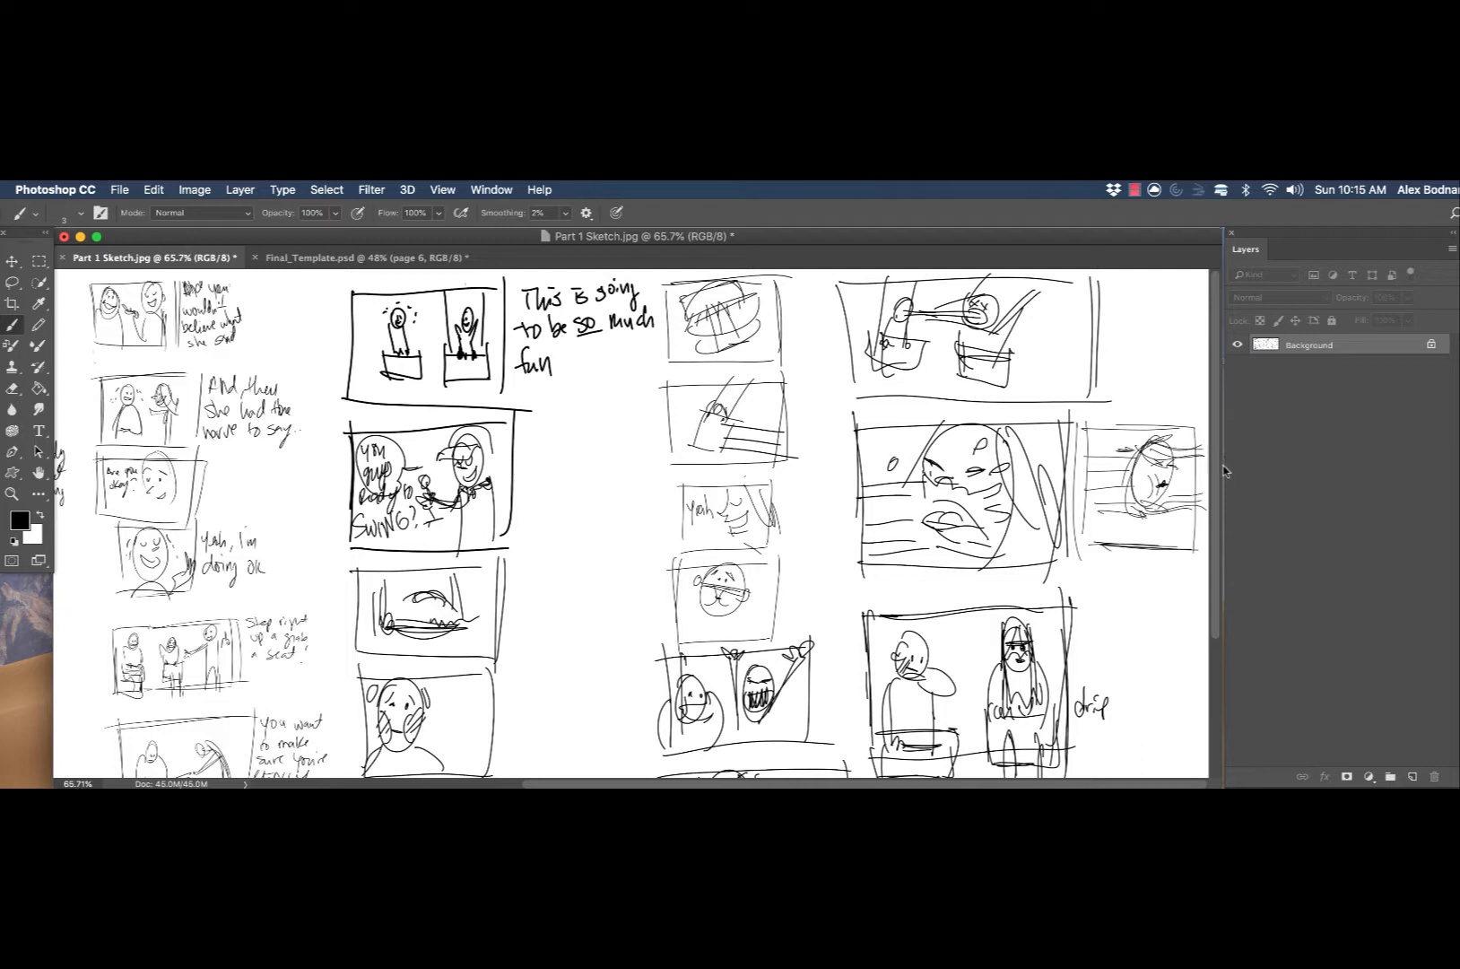
mouse_move(1091, 504)
mouse_down()
mouse_move(1162, 533)
mouse_move(1108, 541)
mouse_move(1120, 531)
mouse_up()
drag(1117, 498, 1101, 531)
mouse_move(1125, 501)
mouse_down()
mouse_move(1160, 529)
mouse_move(1195, 535)
mouse_up()
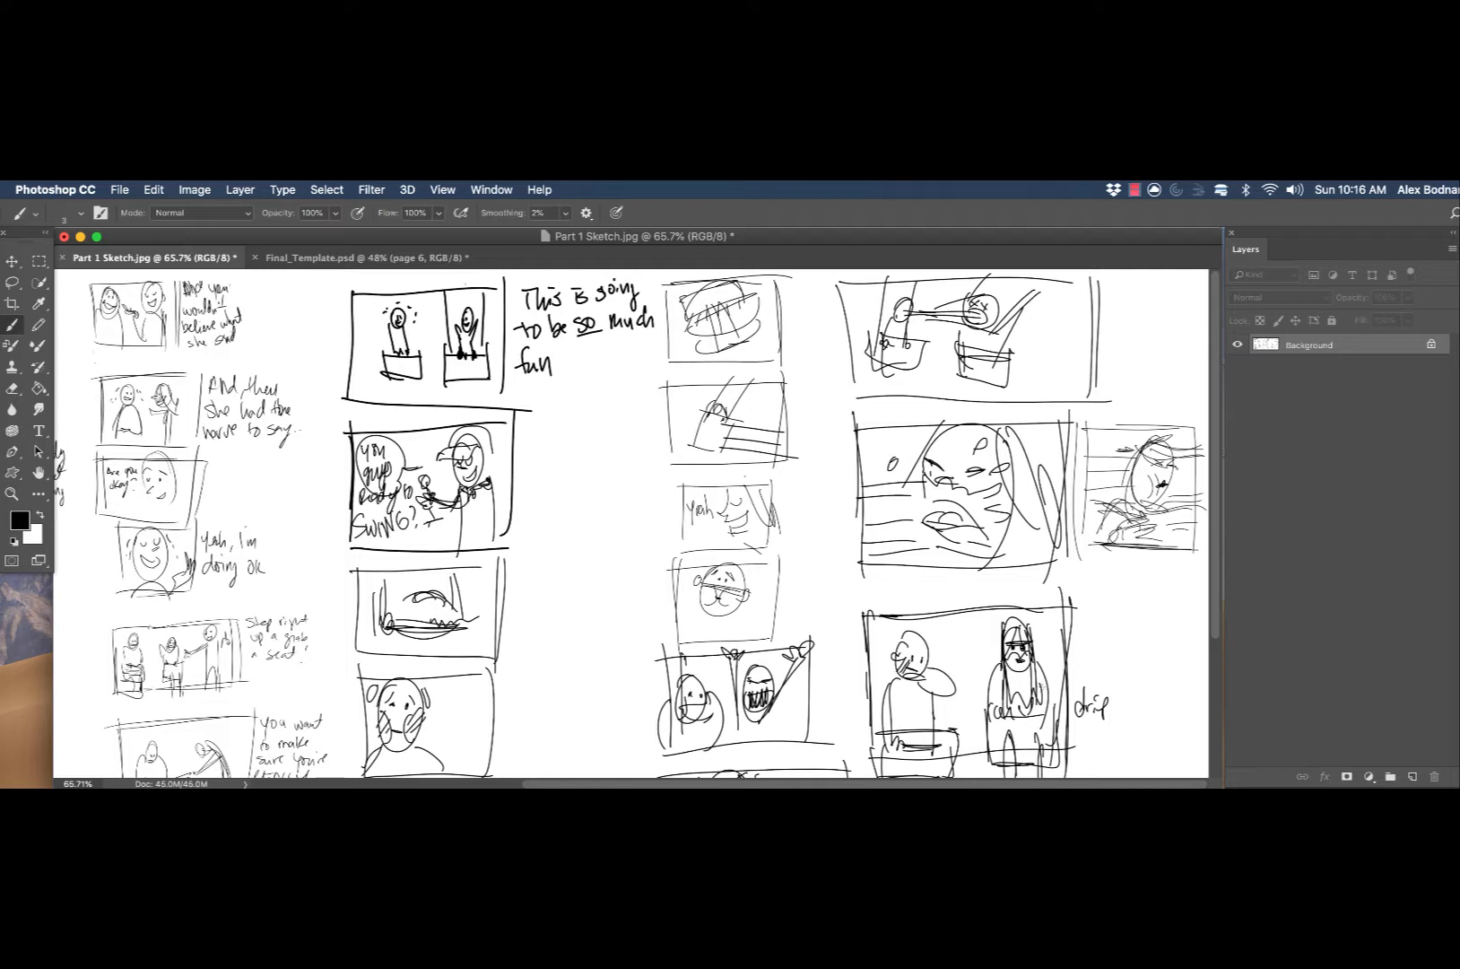
- Copy the new face panel from Part 1 Sketch.jpg, paste it into Final_Template.psd and move it onto Page 5
key(m)
mouse_move(1086, 421)
mouse_down()
mouse_move(1099, 544)
mouse_move(1201, 550)
mouse_up()
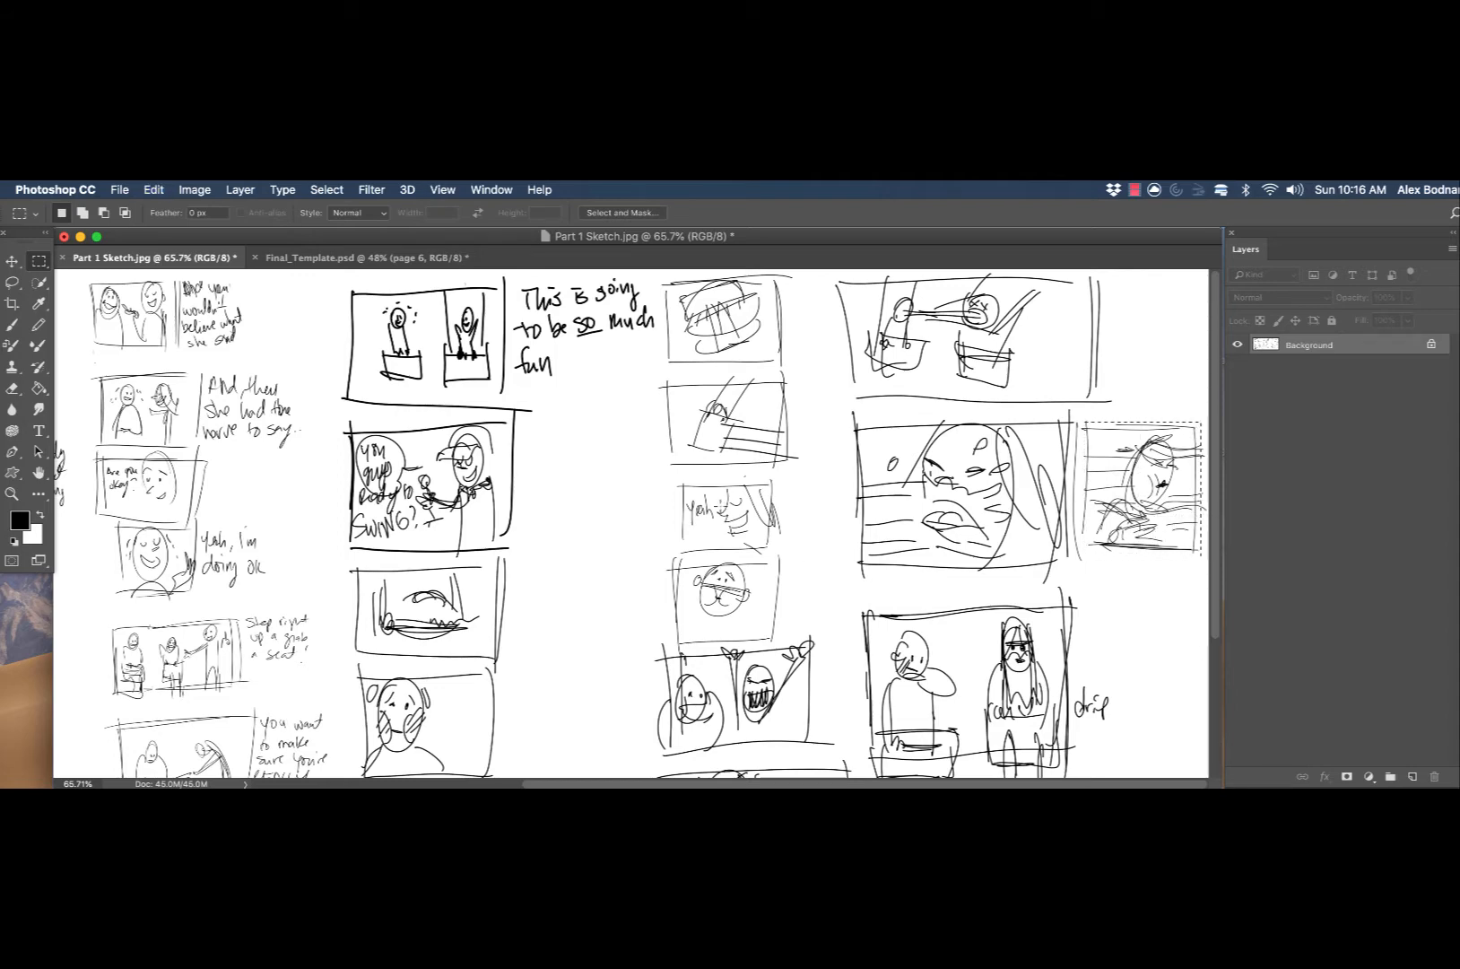
click(352, 260)
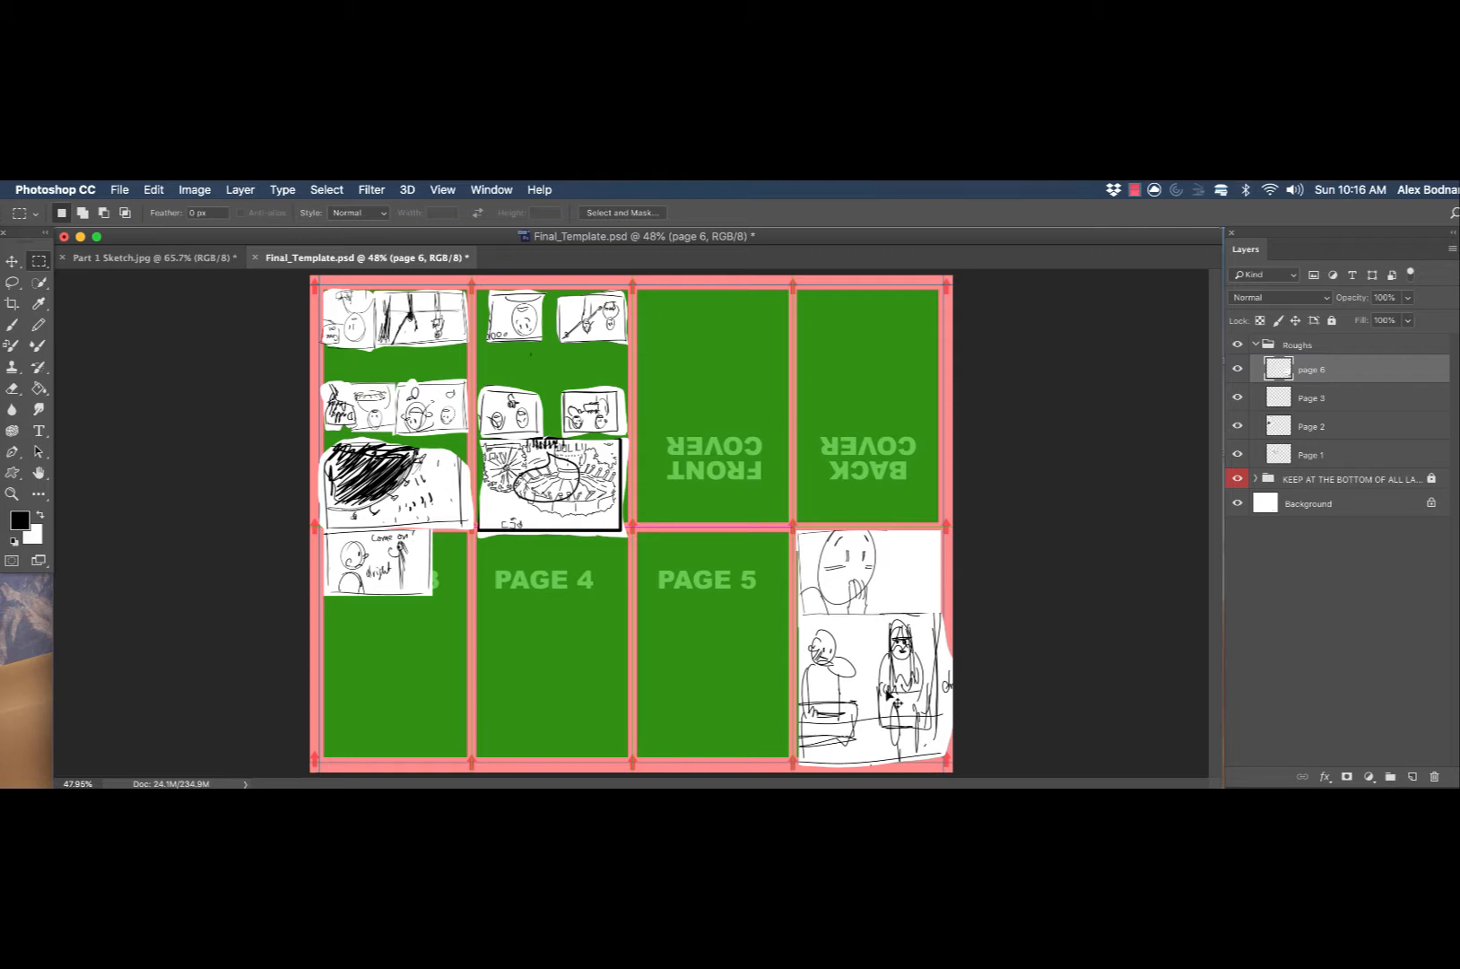
key(super+v)
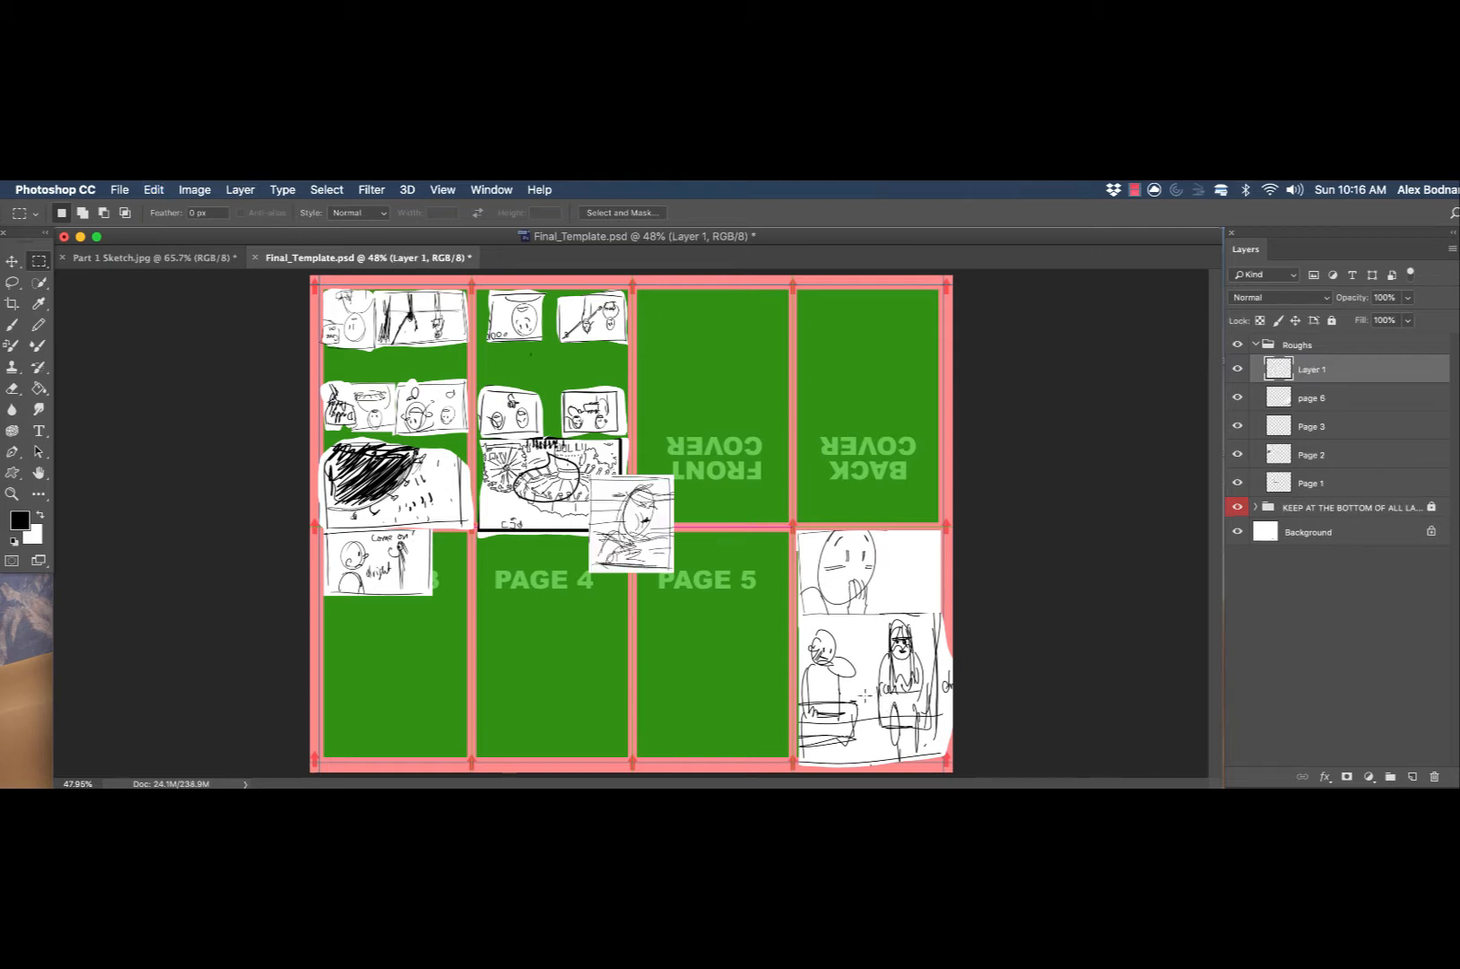
key(v)
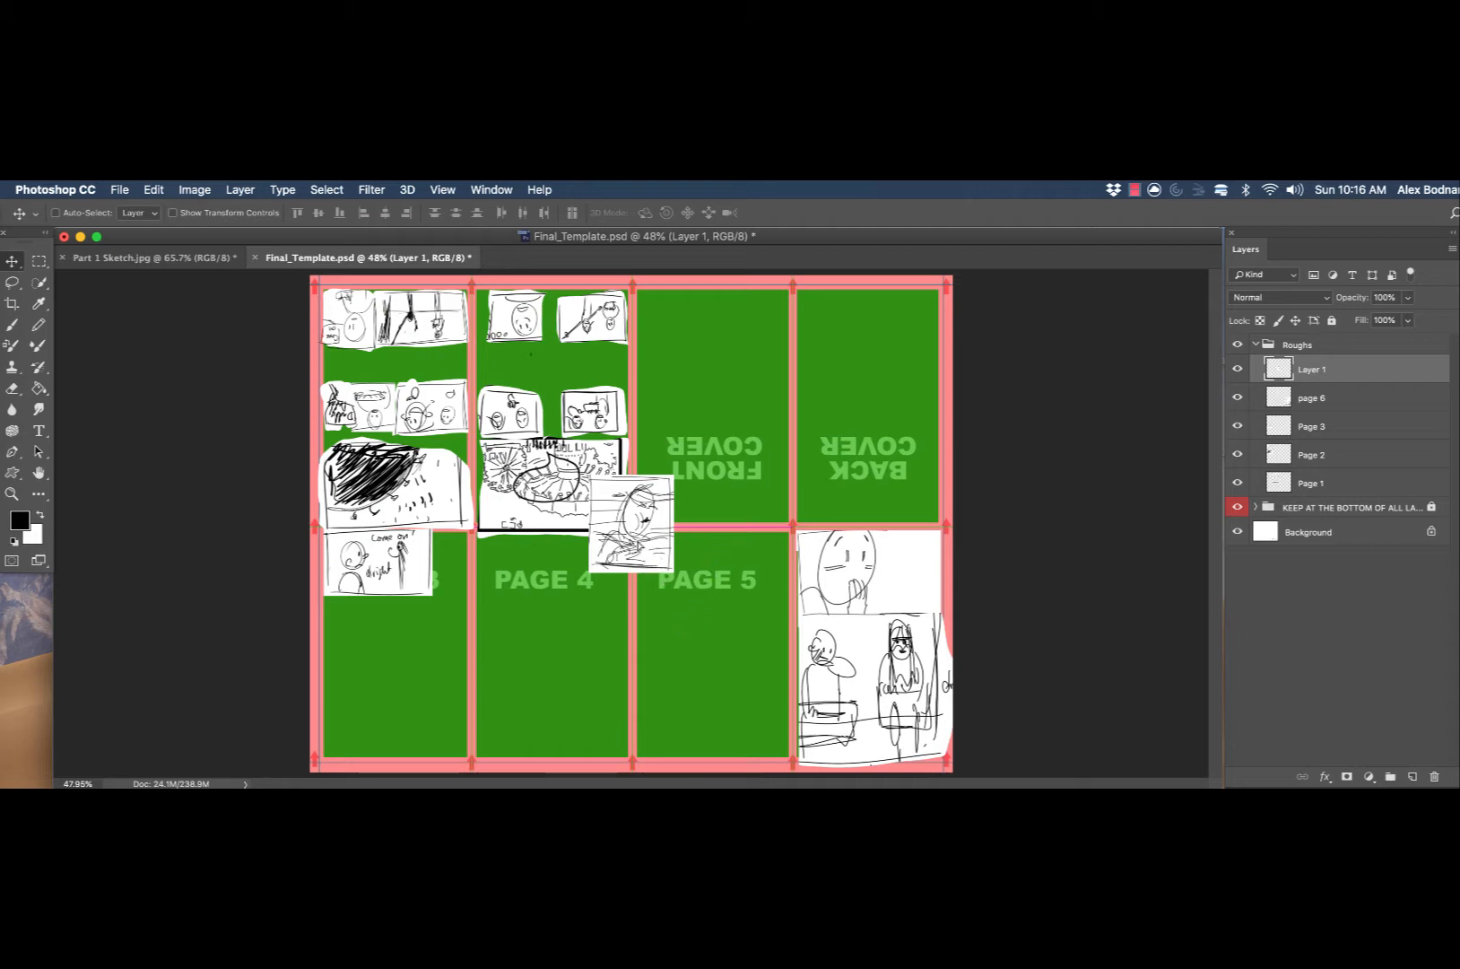
mouse_move(644, 570)
mouse_down()
mouse_move(703, 623)
mouse_move(713, 728)
mouse_move(705, 683)
mouse_move(762, 685)
mouse_up()
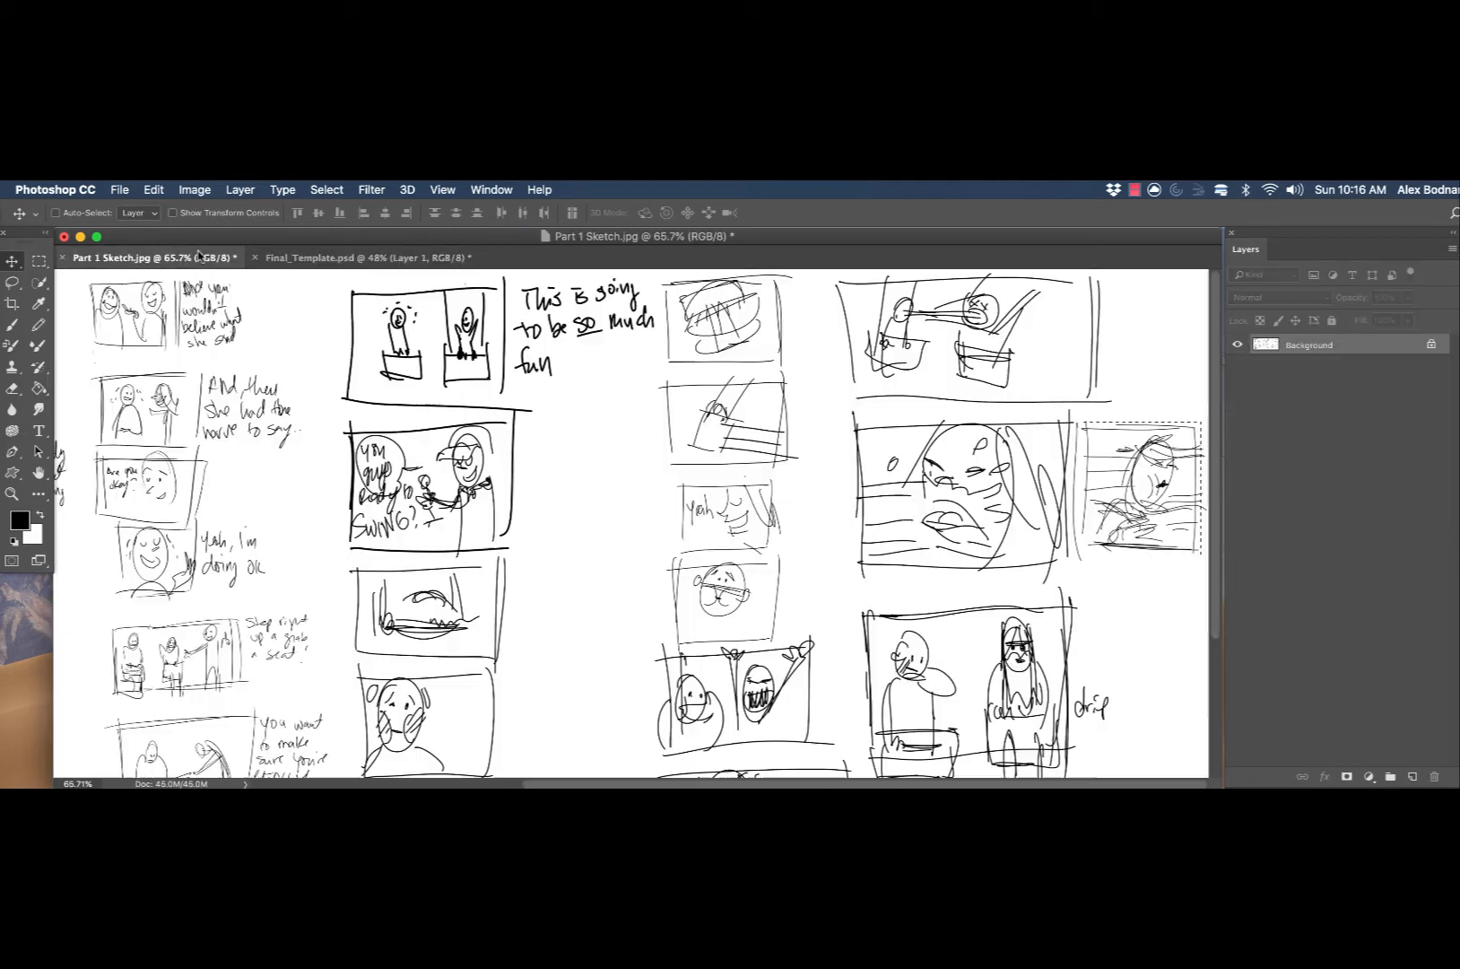
- Copy the wide panel above the large close-up face from Part 1 Sketch.jpg and paste it into Final_Template.psd
click(200, 260)
key(m)
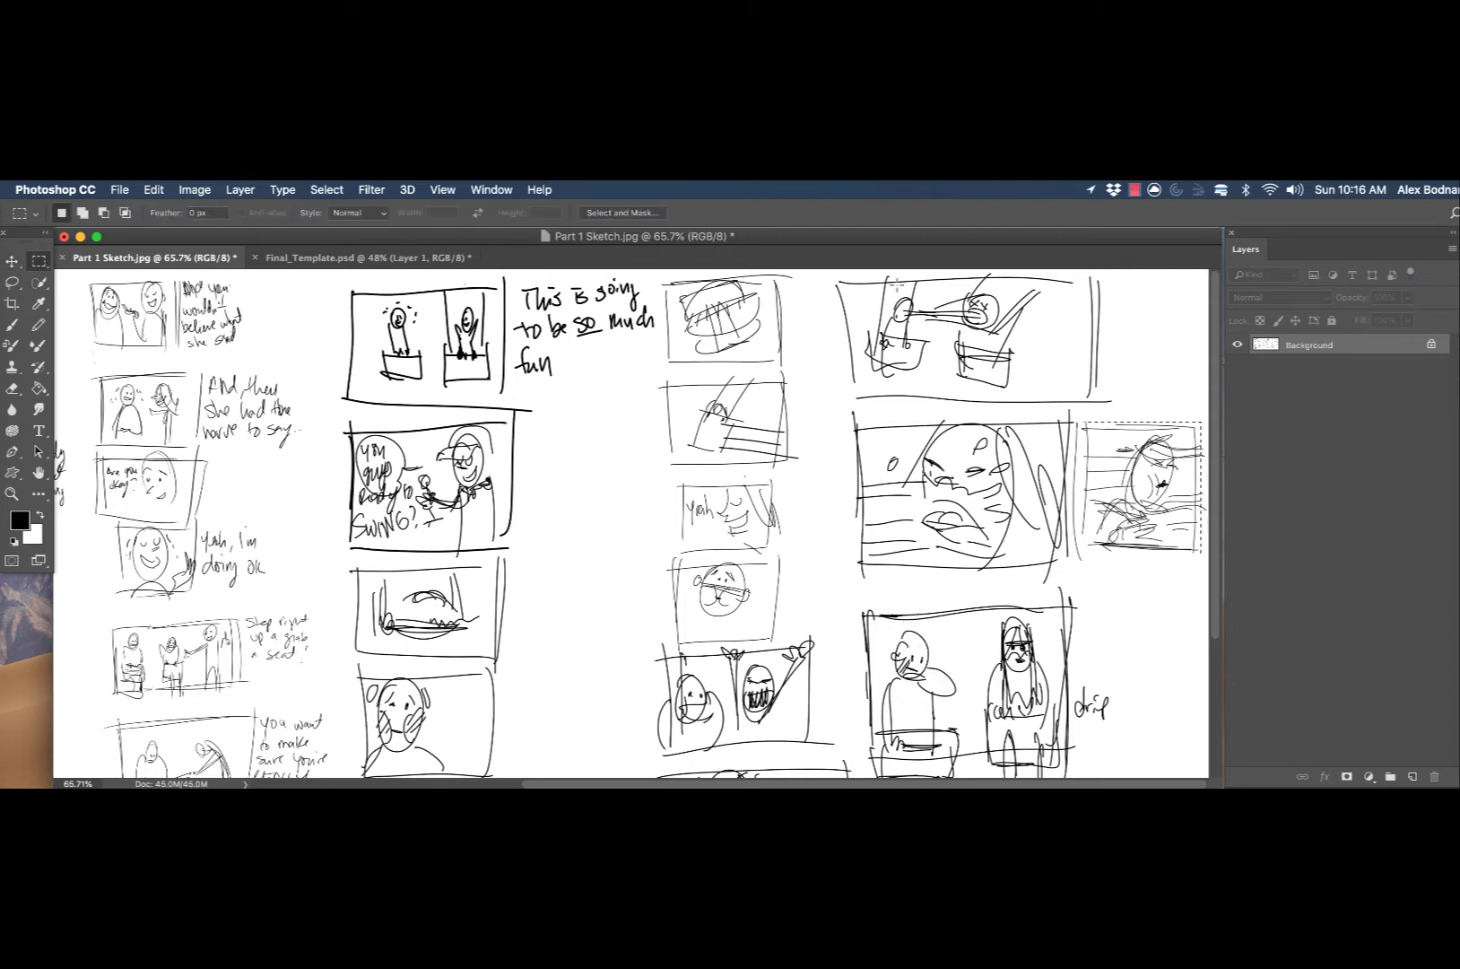
mouse_move(835, 275)
mouse_down()
mouse_move(942, 377)
mouse_move(1099, 389)
mouse_move(1103, 409)
mouse_up()
click(372, 259)
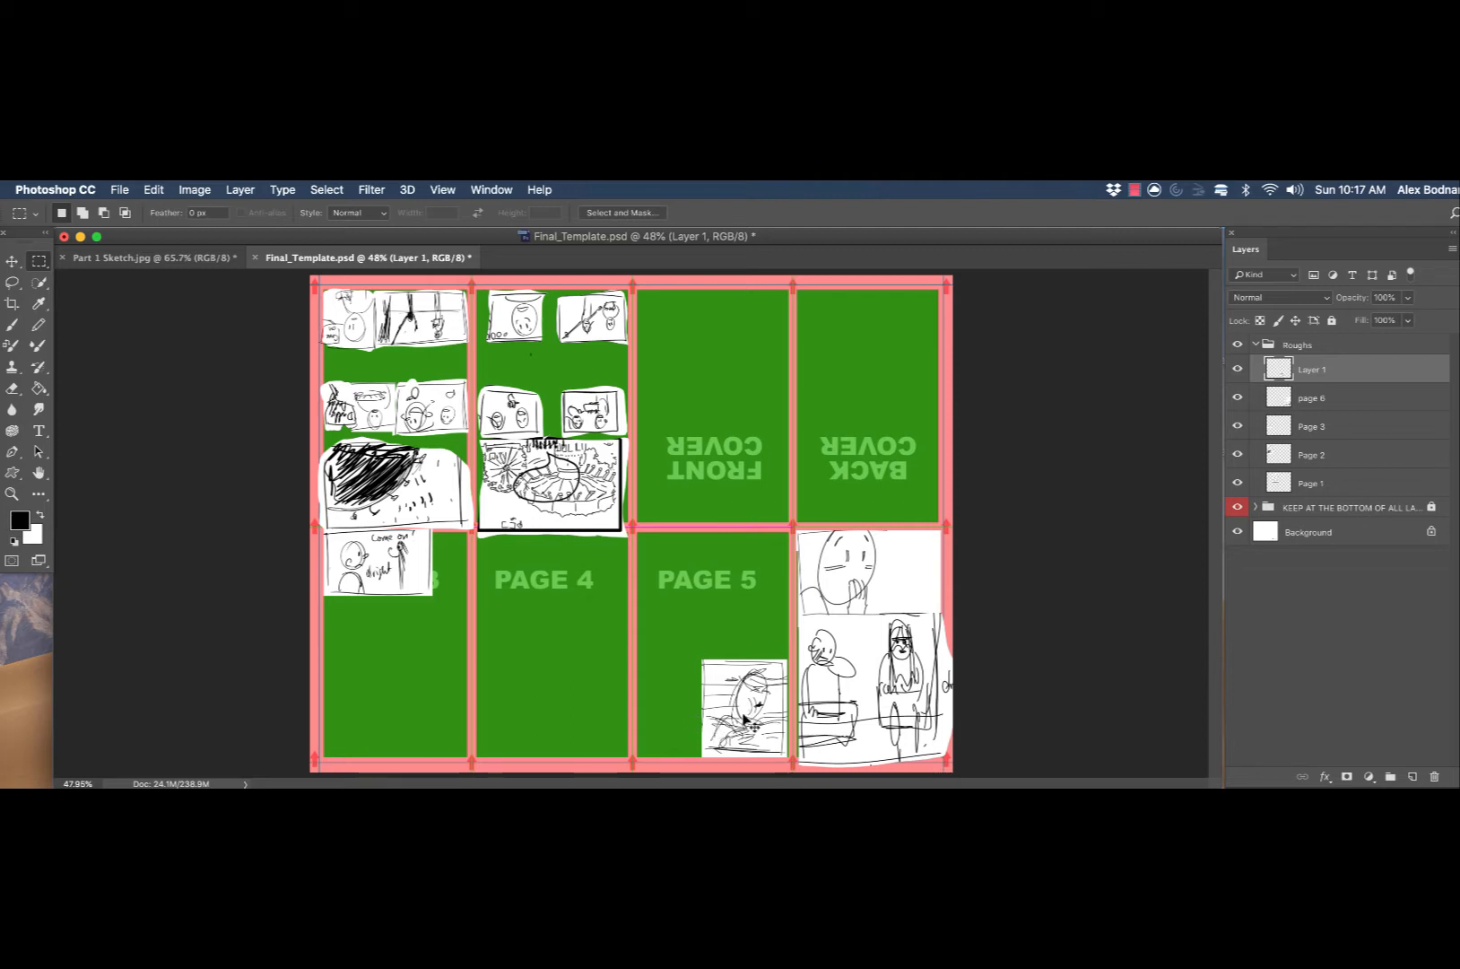
key(super+v)
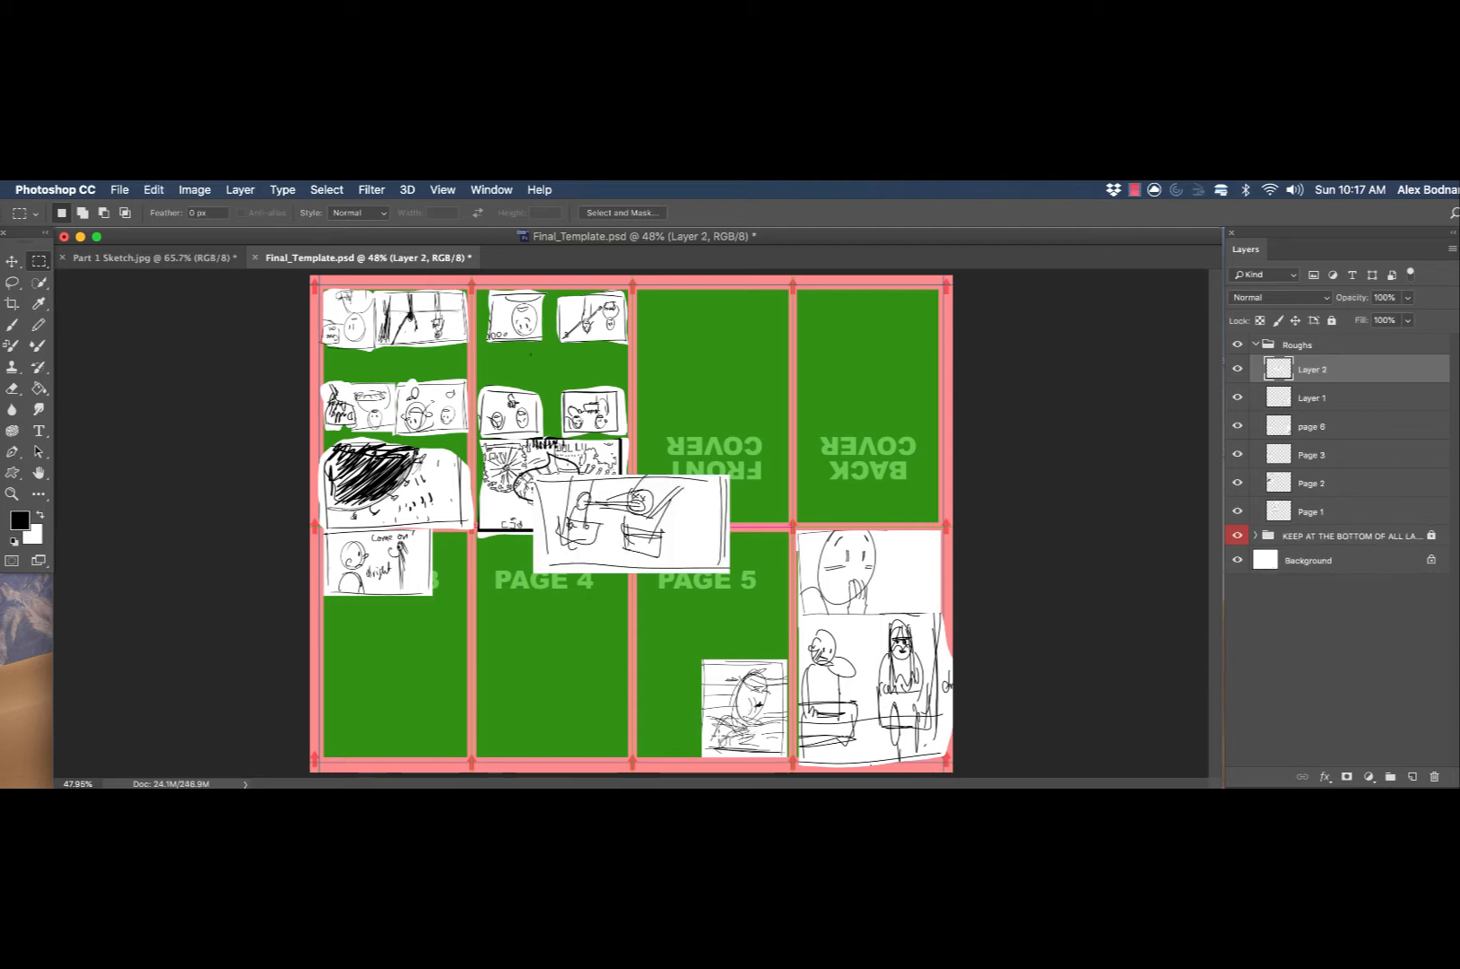
- Move the pasted wide panel onto Page 5, directly above the small face panel and starting at the page's left edge
key(v)
mouse_move(668, 554)
mouse_down()
mouse_move(709, 516)
mouse_move(800, 633)
mouse_move(774, 642)
mouse_up()
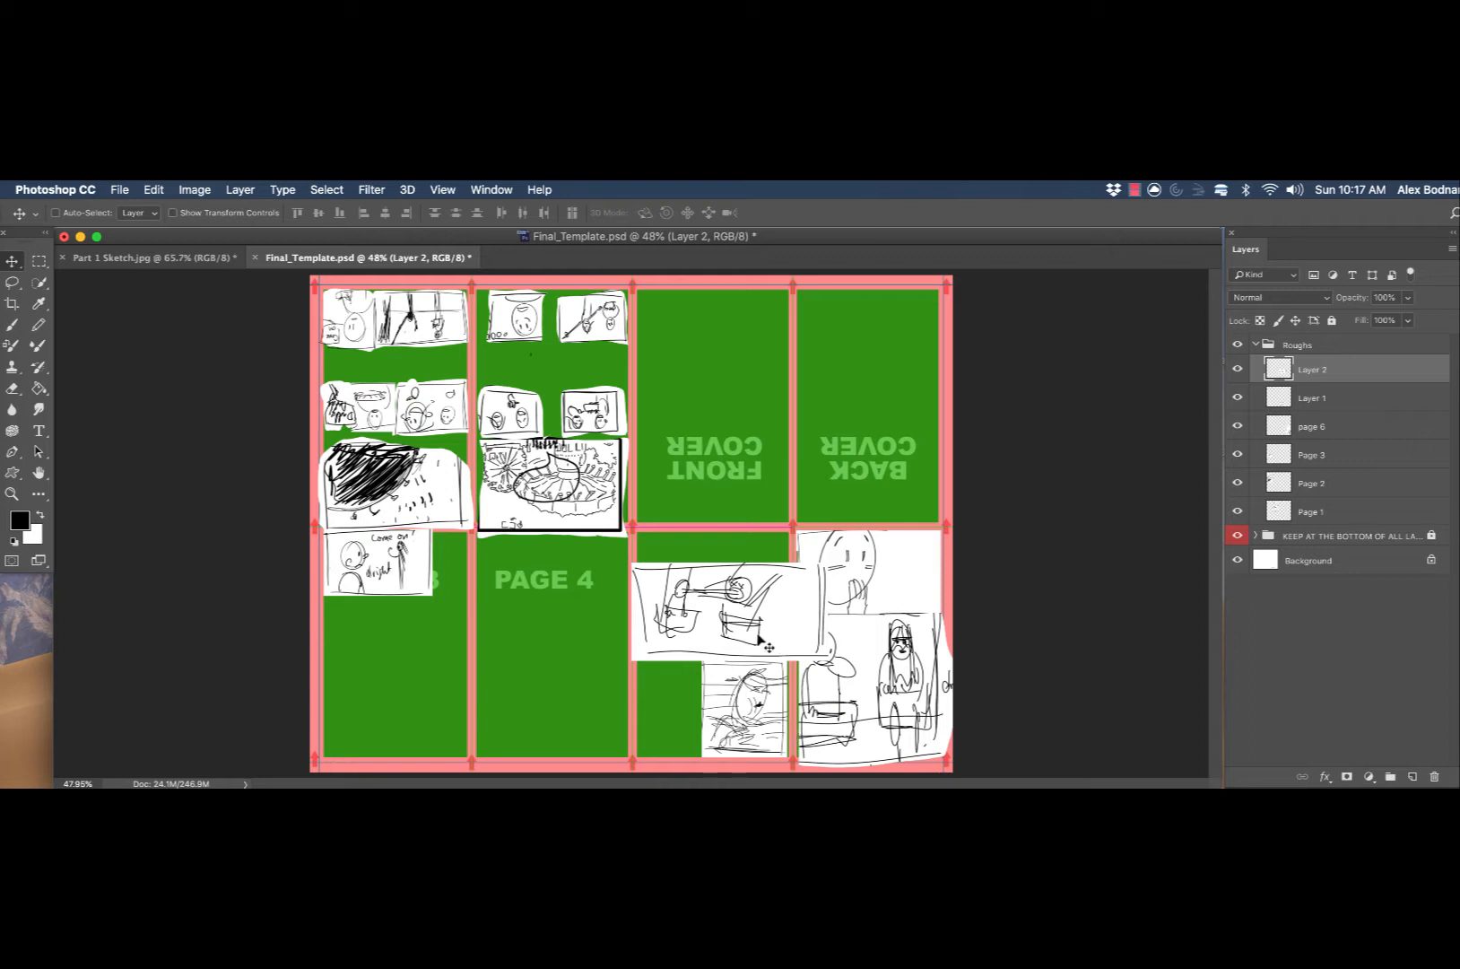
drag(759, 642, 791, 647)
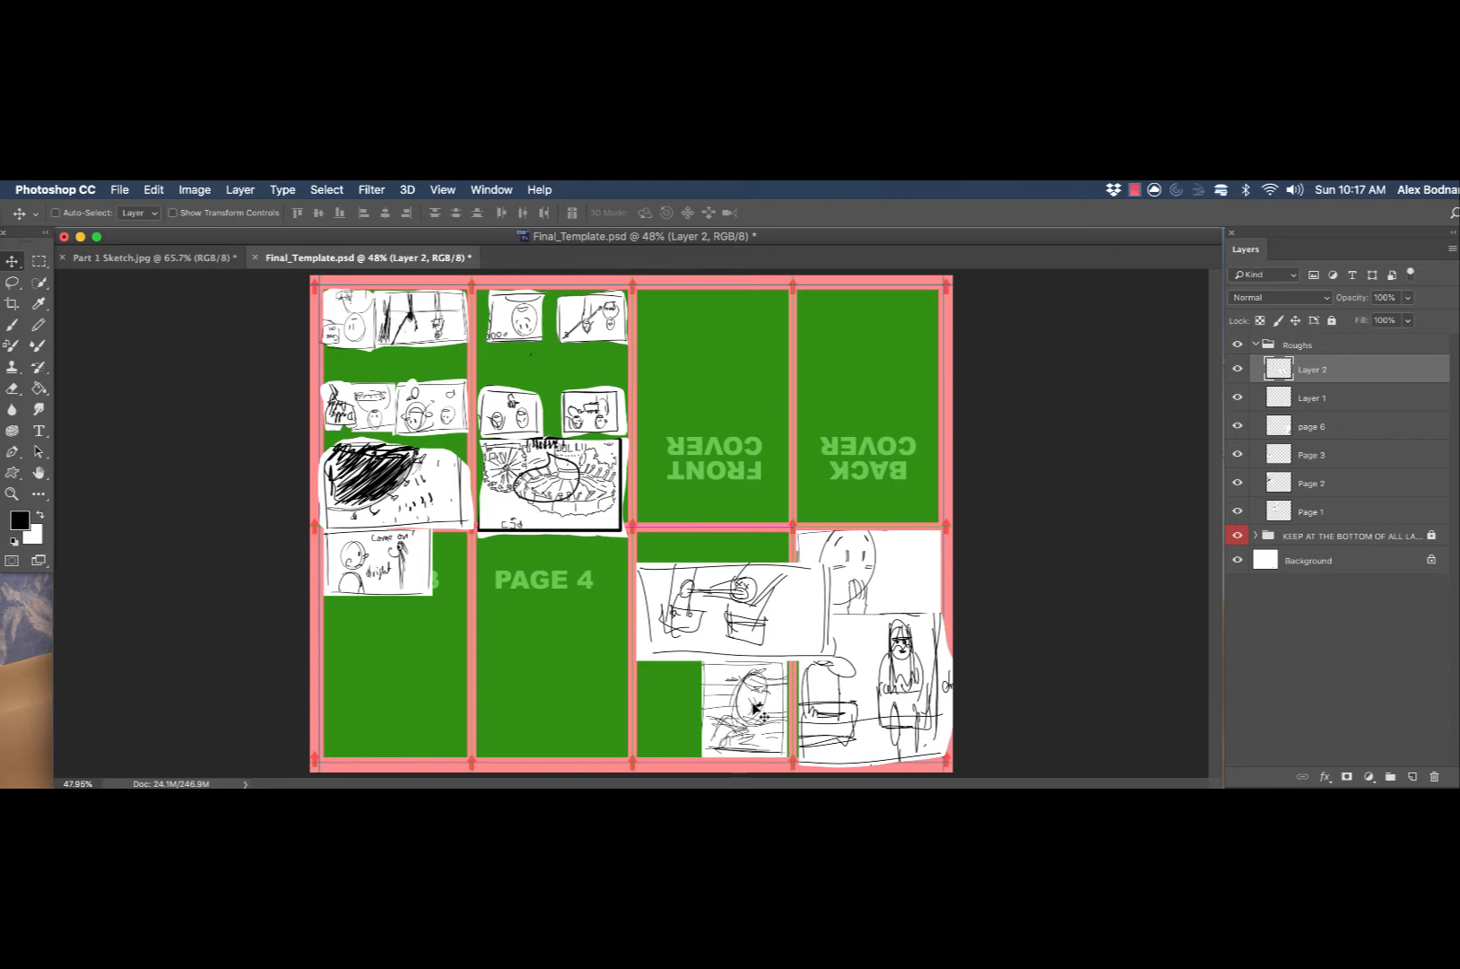
- Delete the part of the wide panel that overlaps Page 6 using a rectangular marquee selection, and clear the selection
key(m)
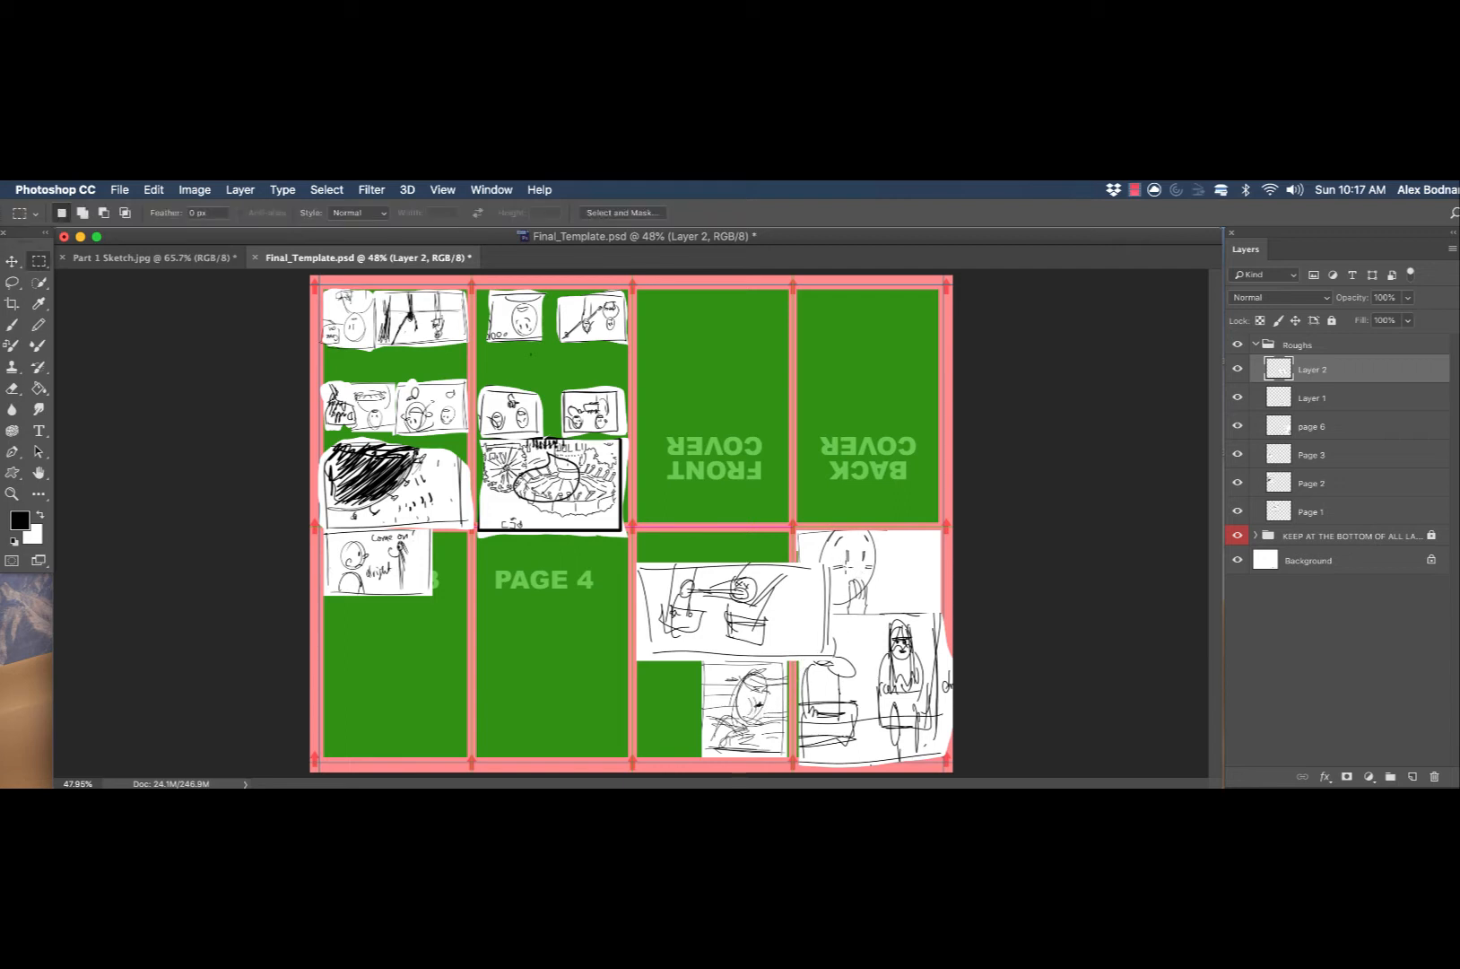
mouse_move(846, 567)
mouse_down()
mouse_move(915, 619)
mouse_move(828, 675)
mouse_move(794, 678)
mouse_up()
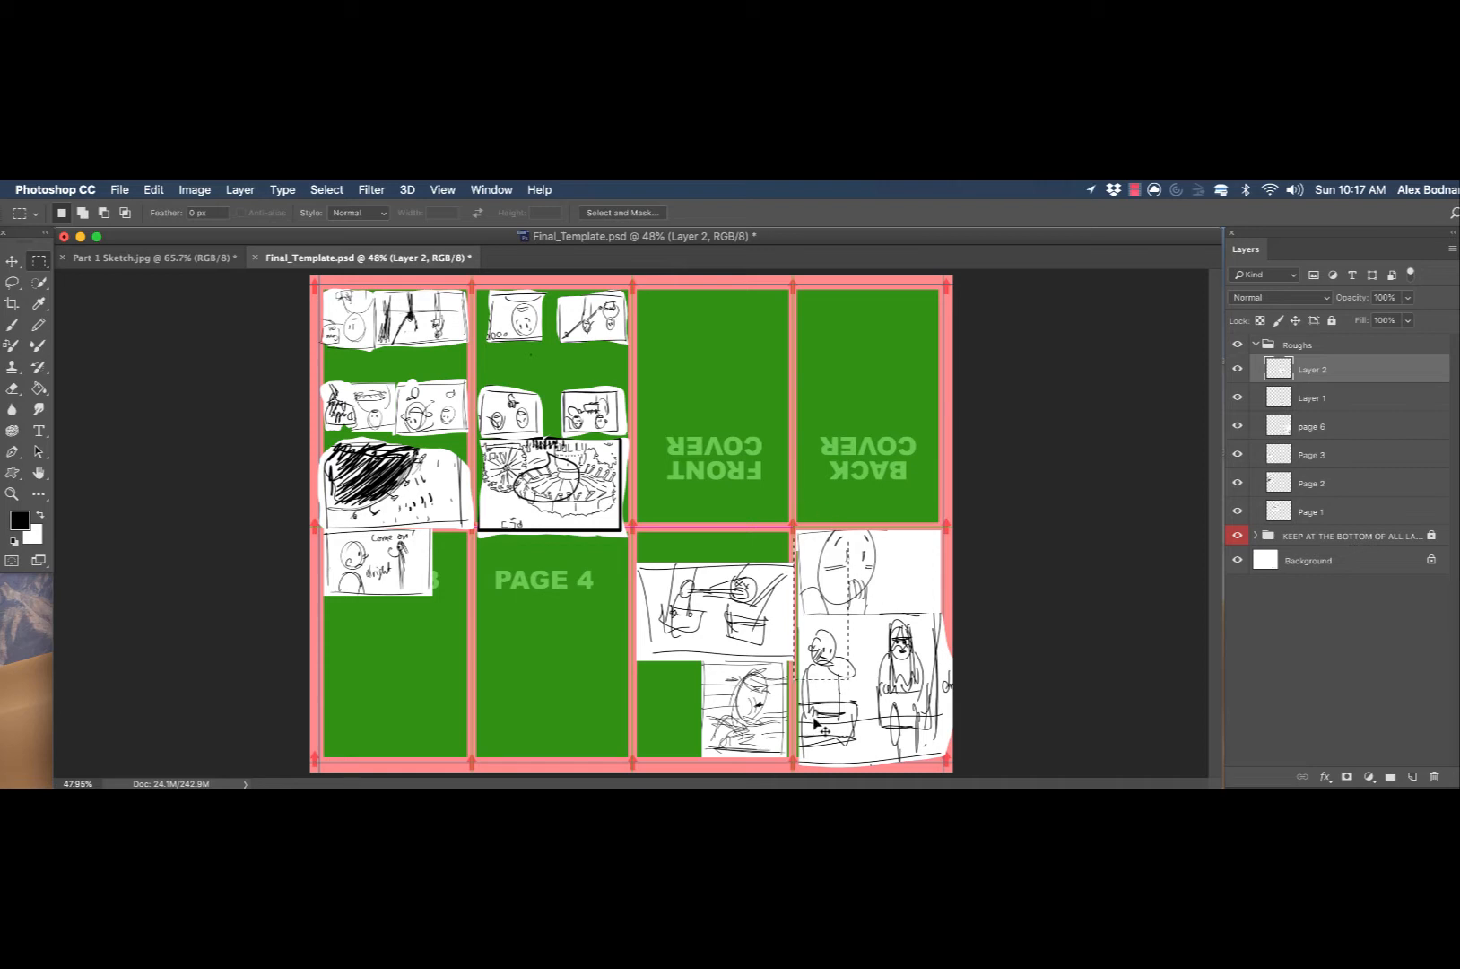
key(super+d)
key(super+Tab)
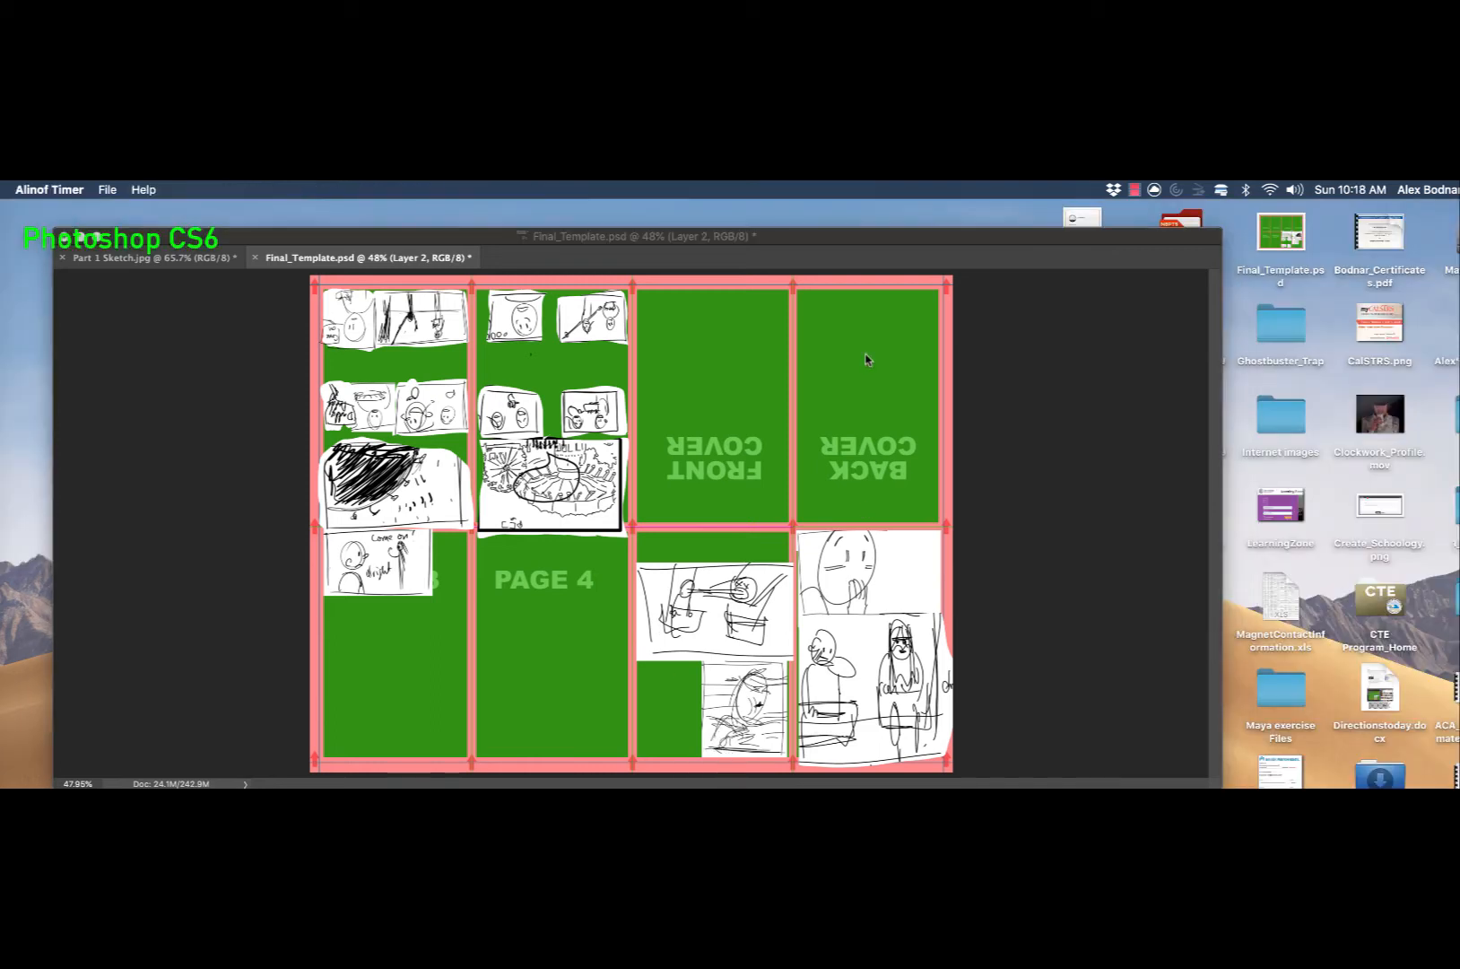
click(773, 621)
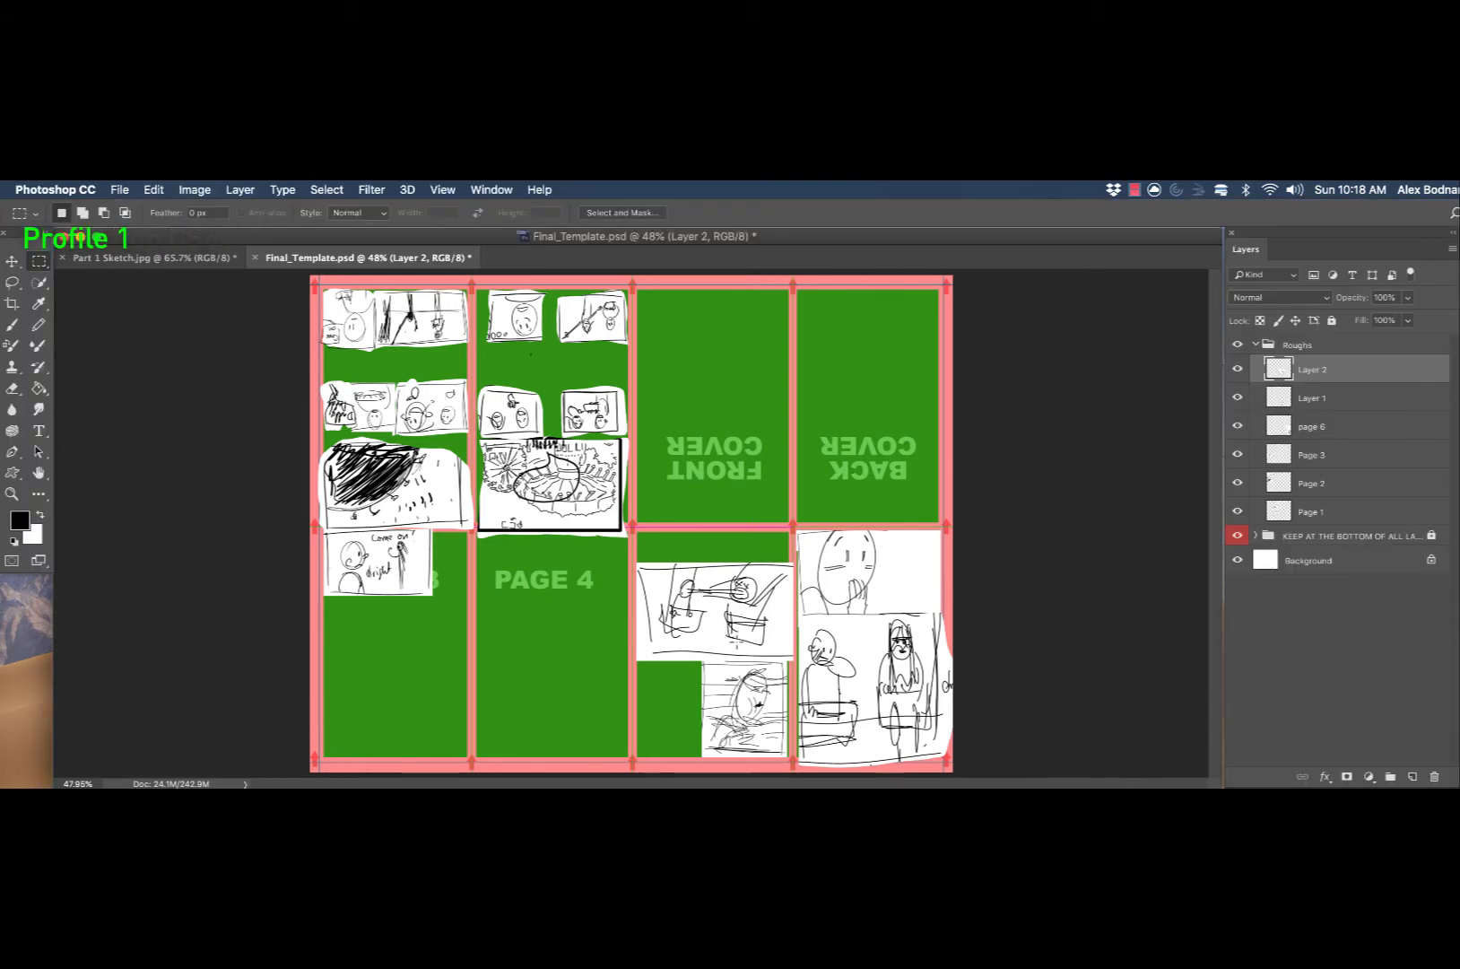
- Scale the wide panel on Page 5 down to about 75%, keeping its lower-right corner in place
key(super+t)
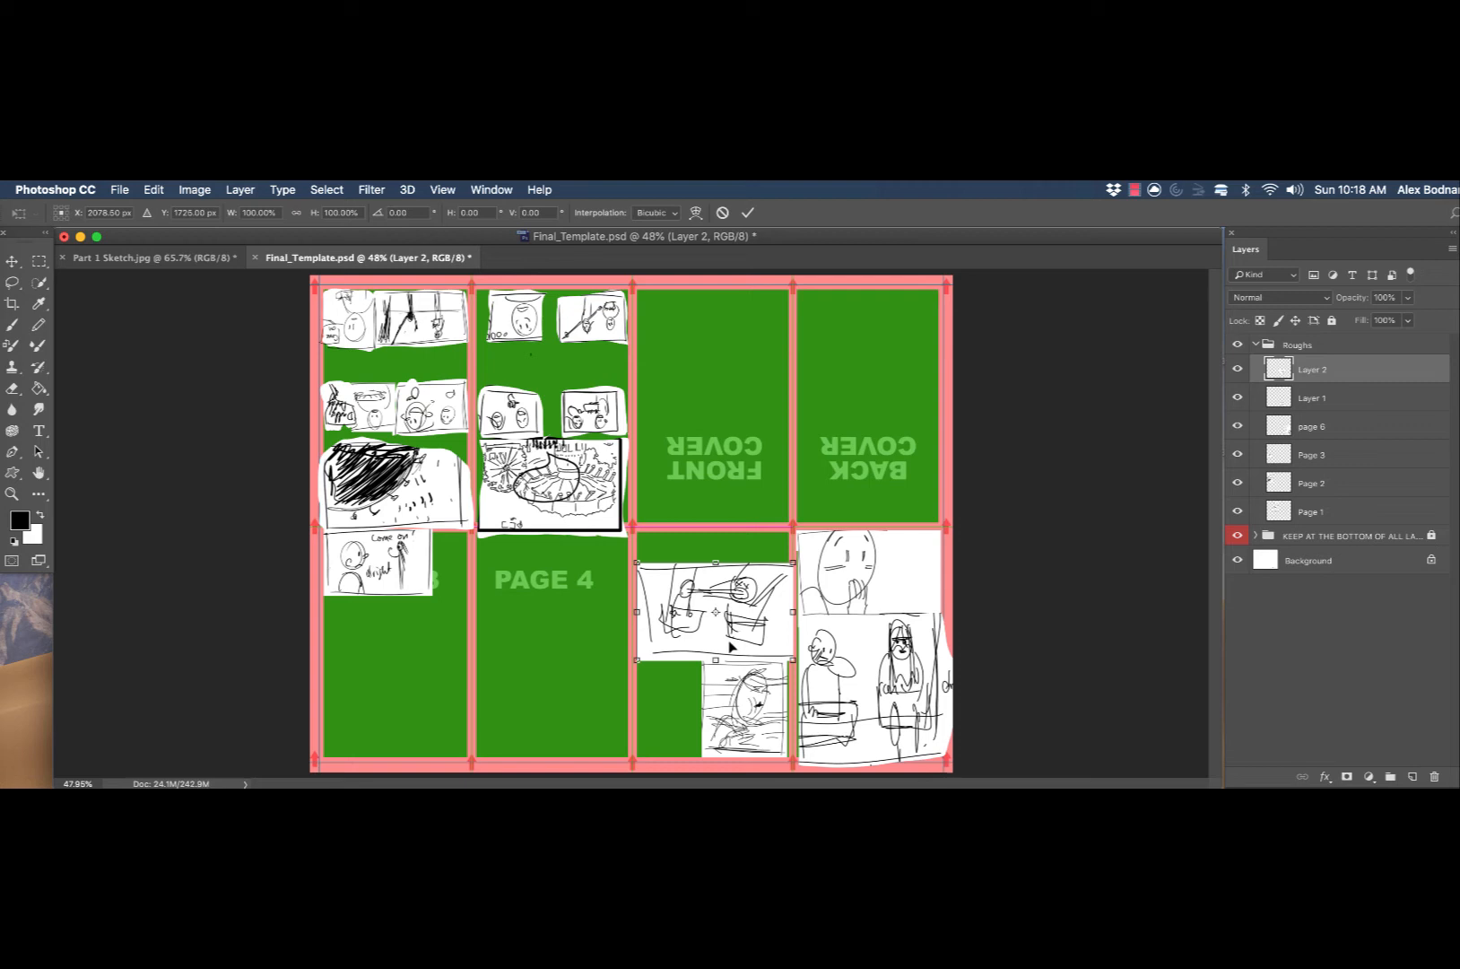
drag(637, 564, 676, 588)
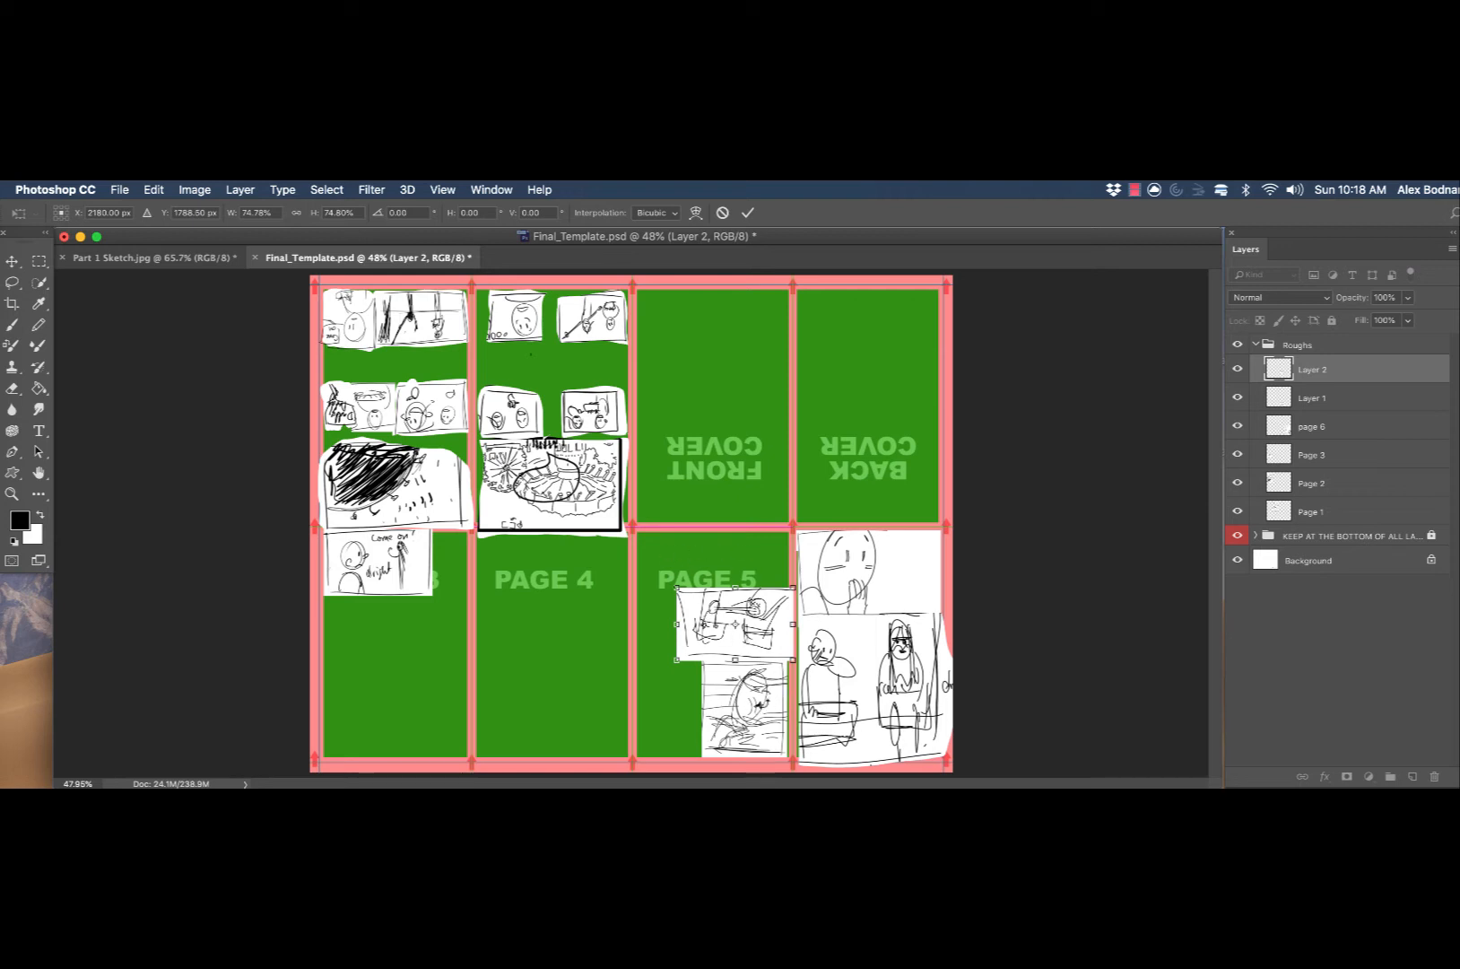
click(747, 213)
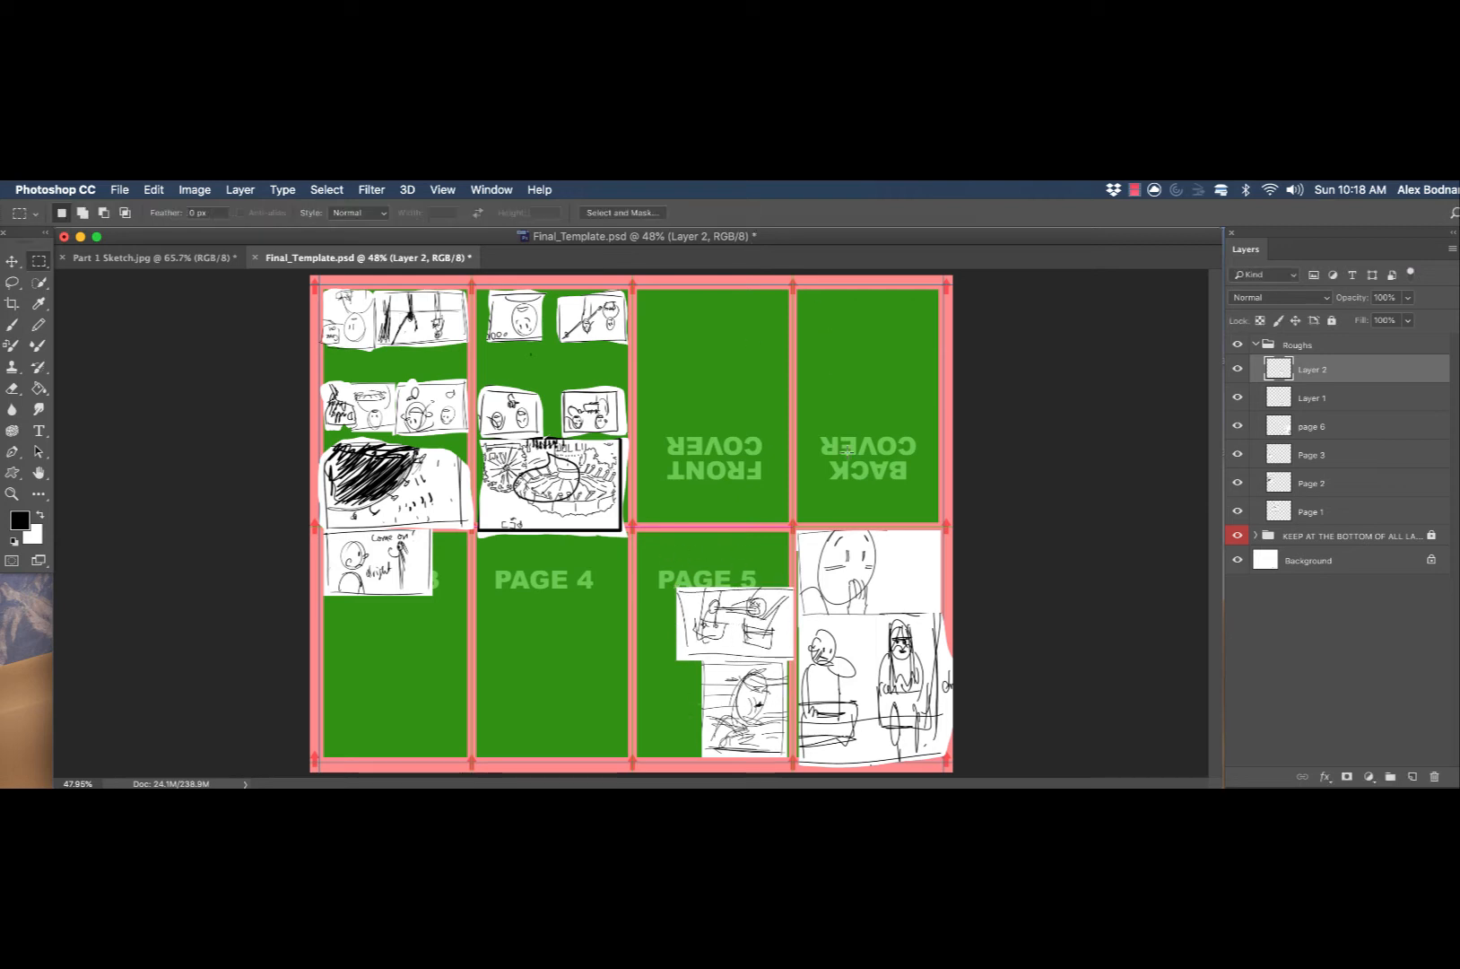
- Scale the small face panel on Layer 1 down to about 79%, keeping it in Page 5's lower-right corner
click(1335, 397)
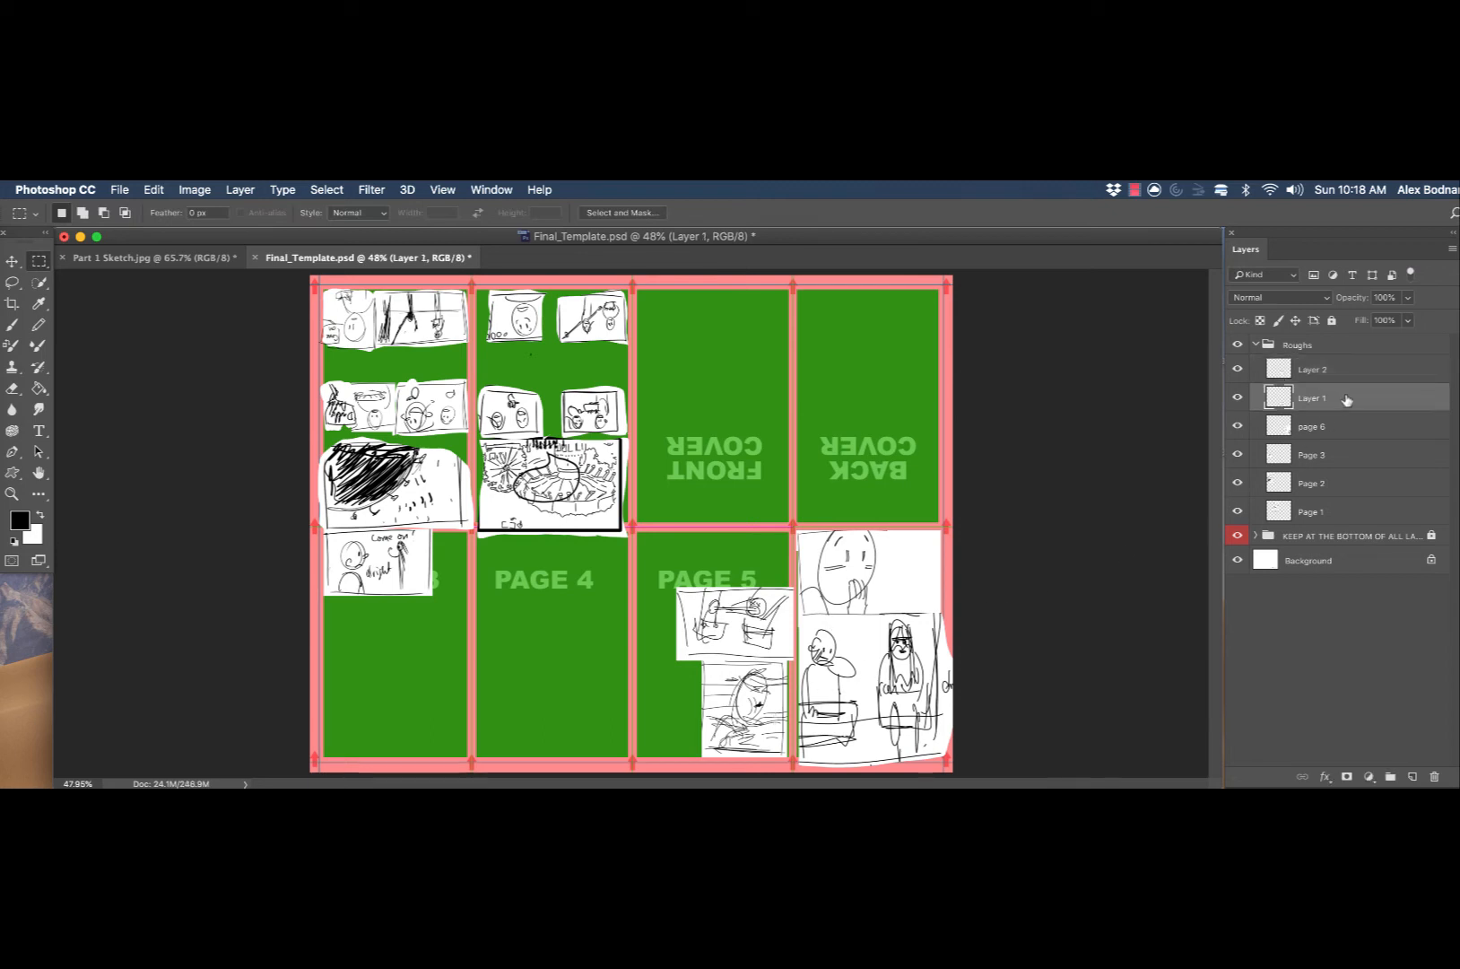
click(1239, 400)
click(1239, 400)
key(super+t)
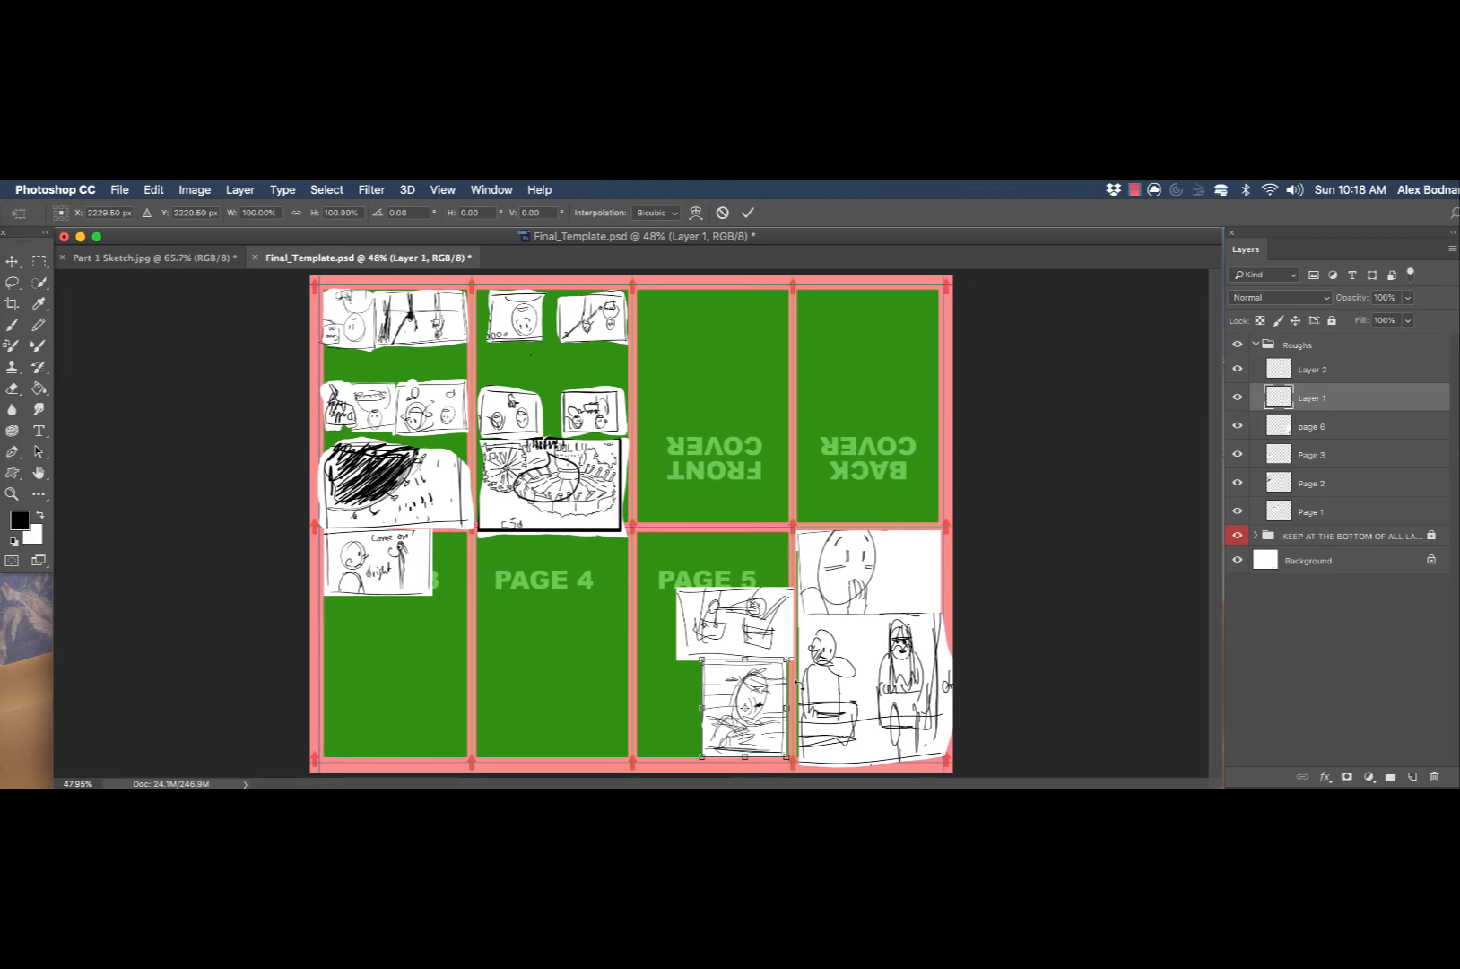
drag(707, 661, 729, 671)
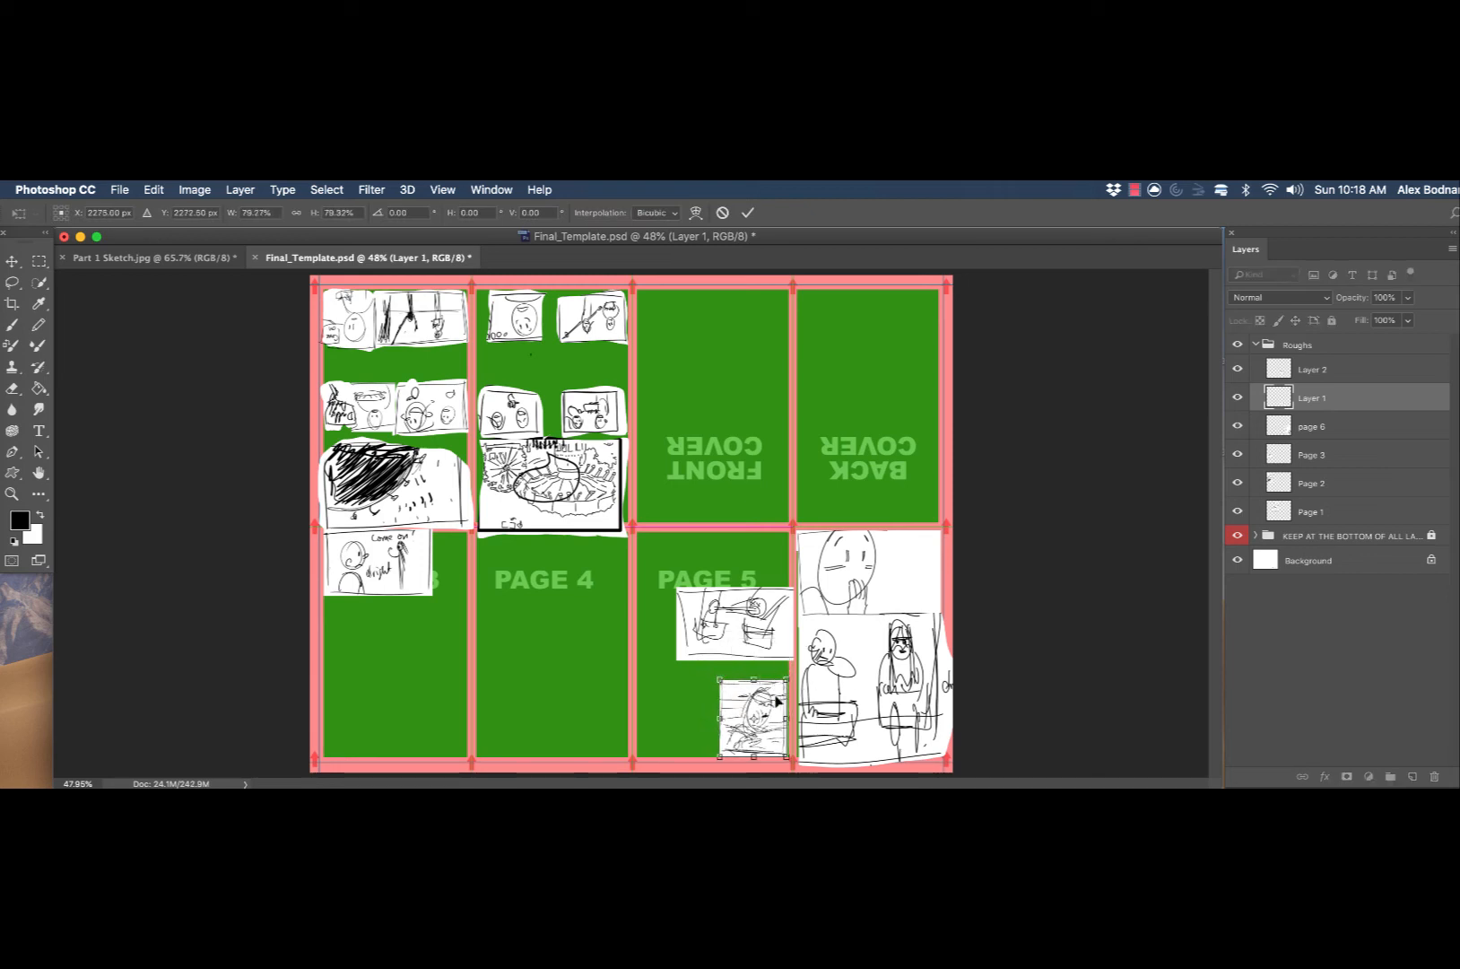
key(Return)
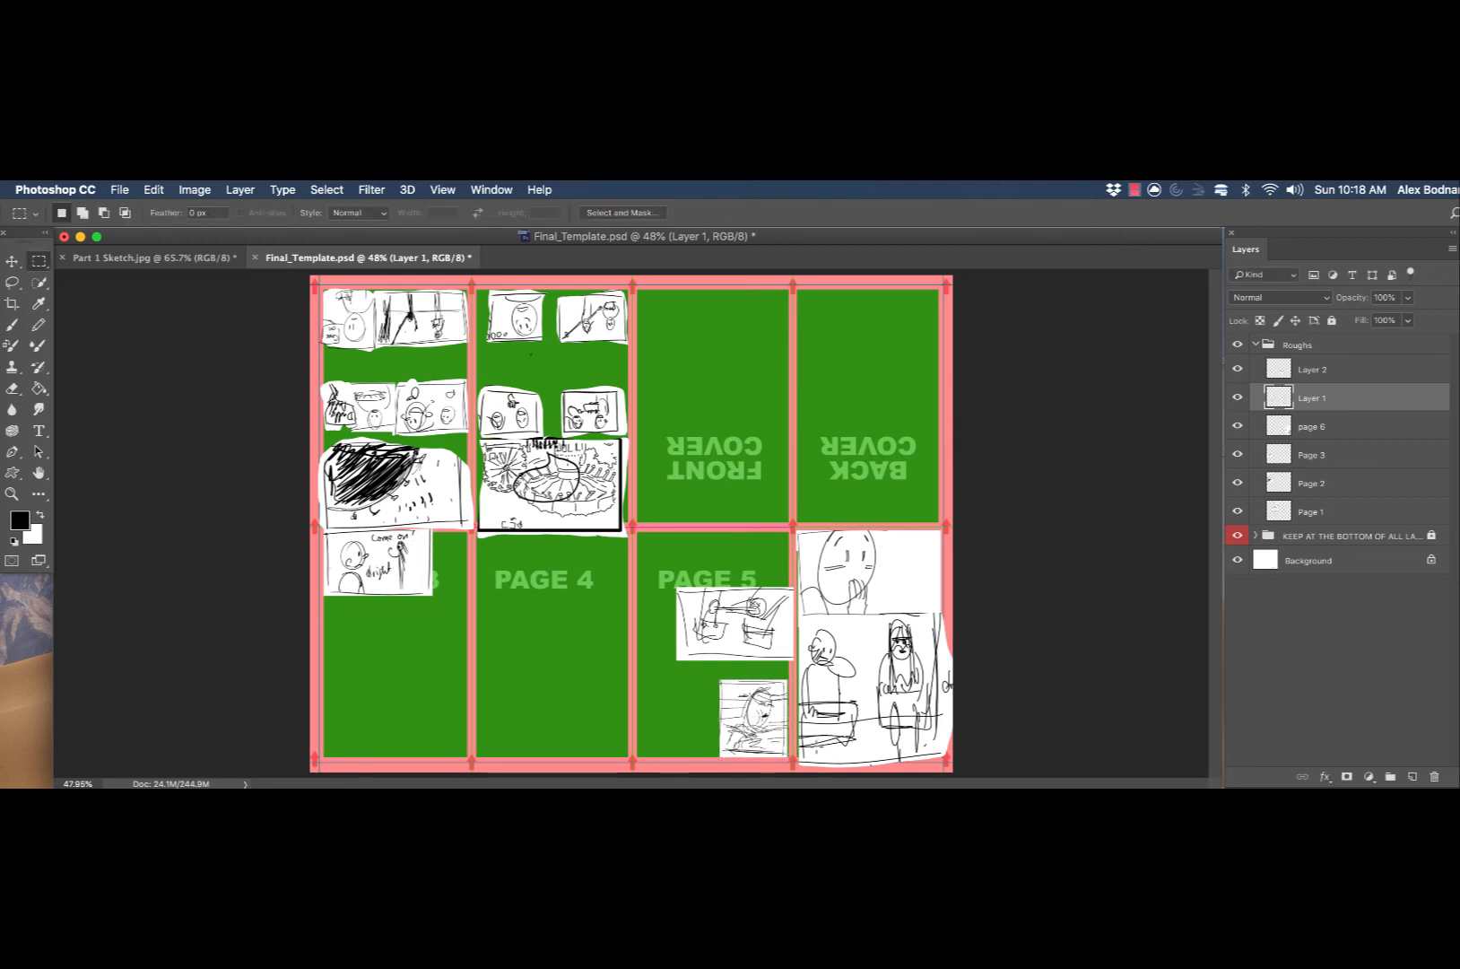
- Move the wide panel on Layer 2 down so it sits directly above the small face panel on Page 5
click(1330, 371)
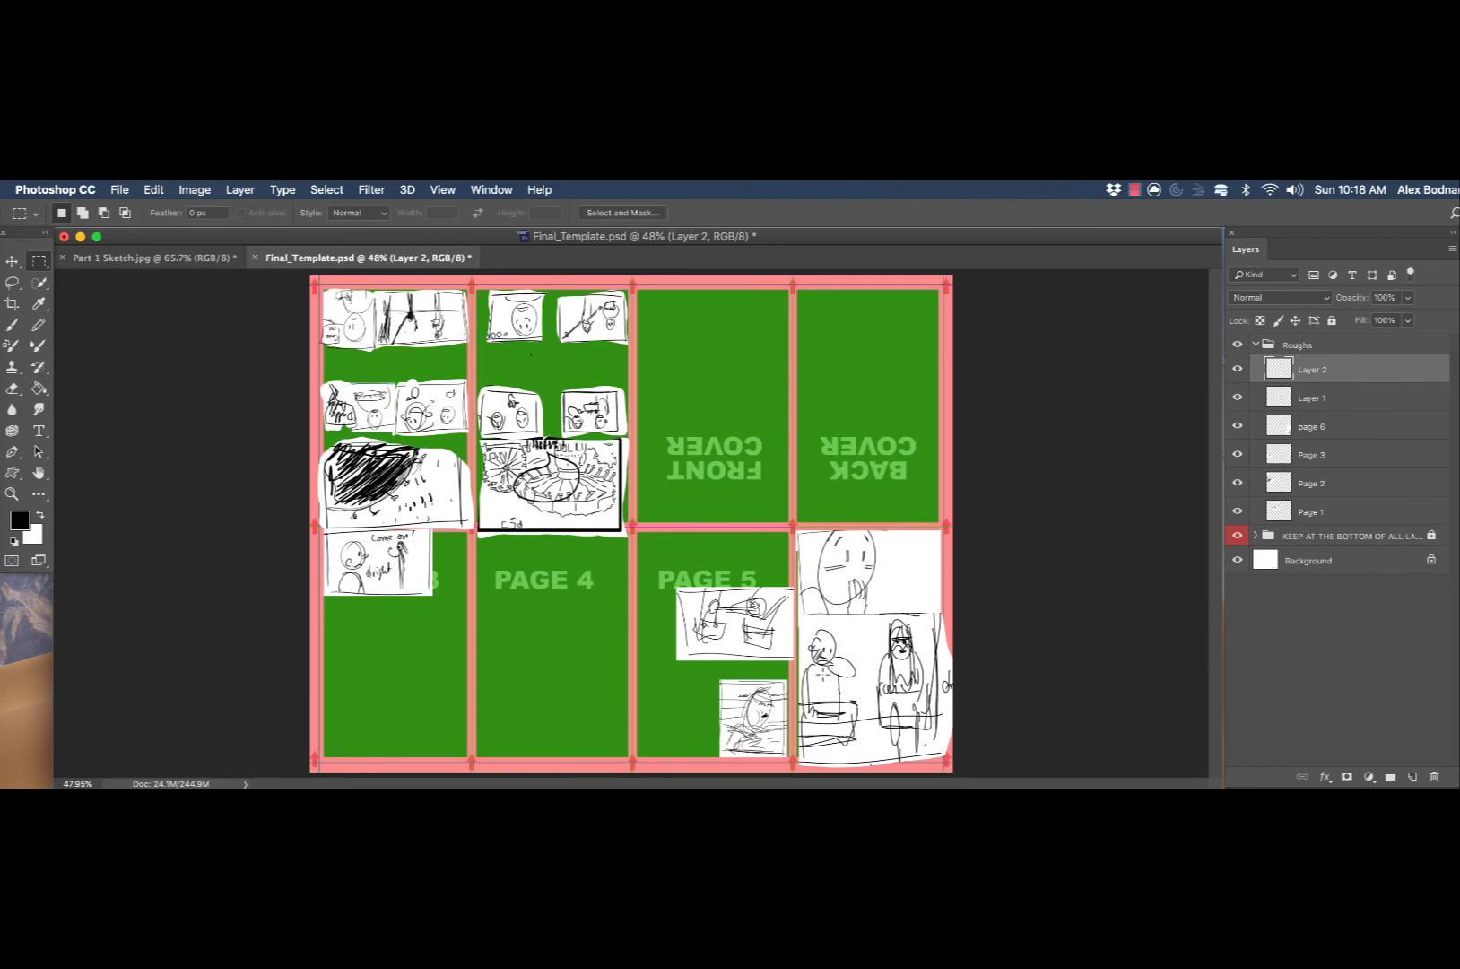
key(v)
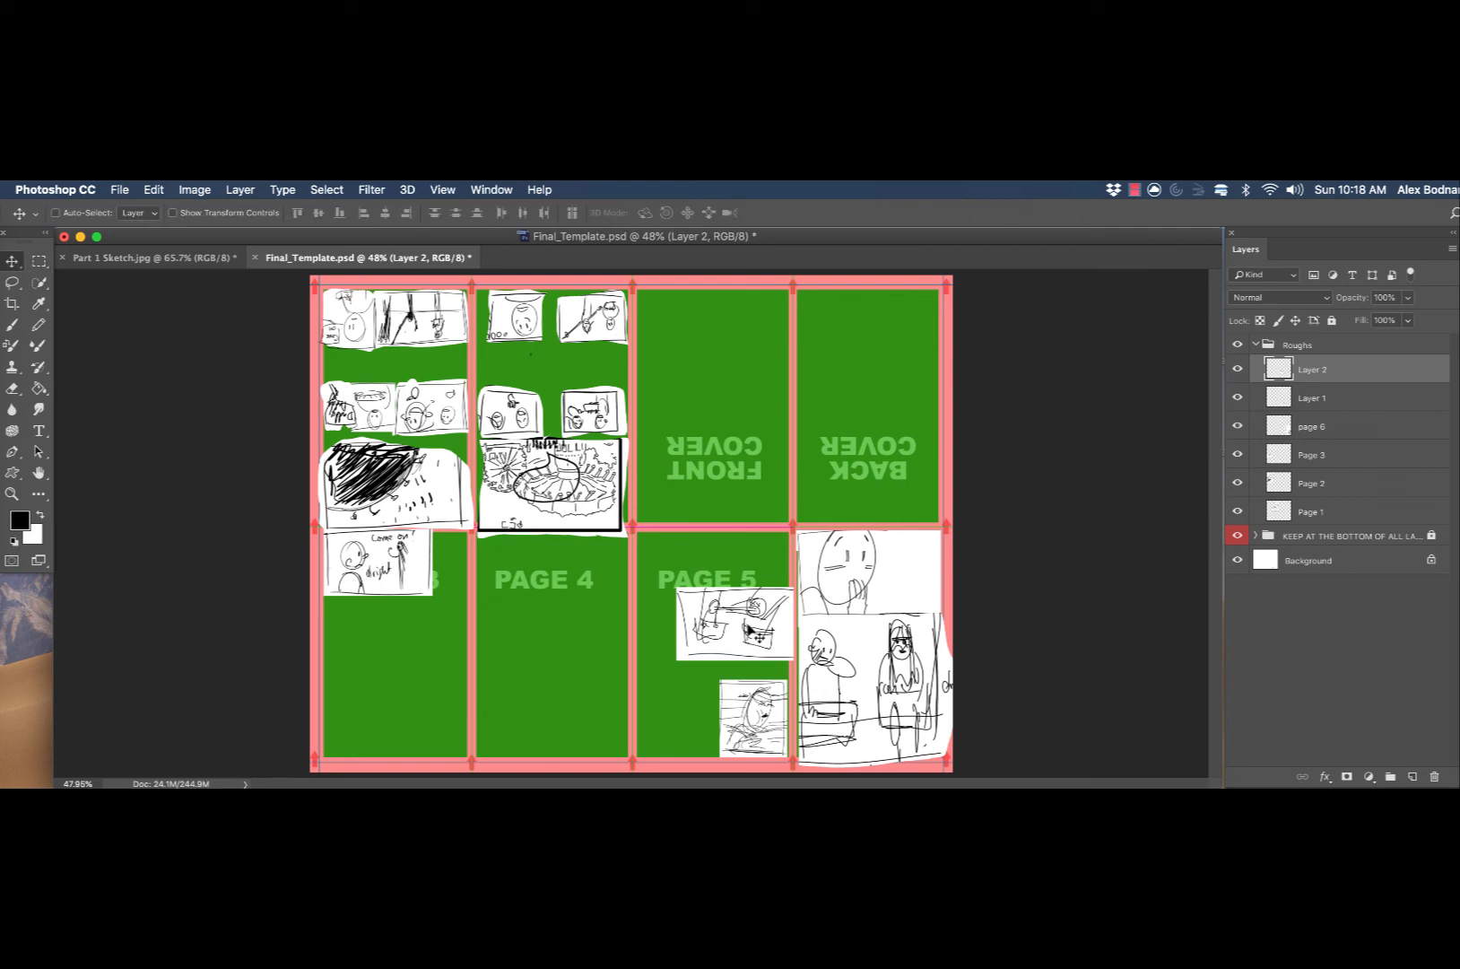
drag(773, 633, 772, 652)
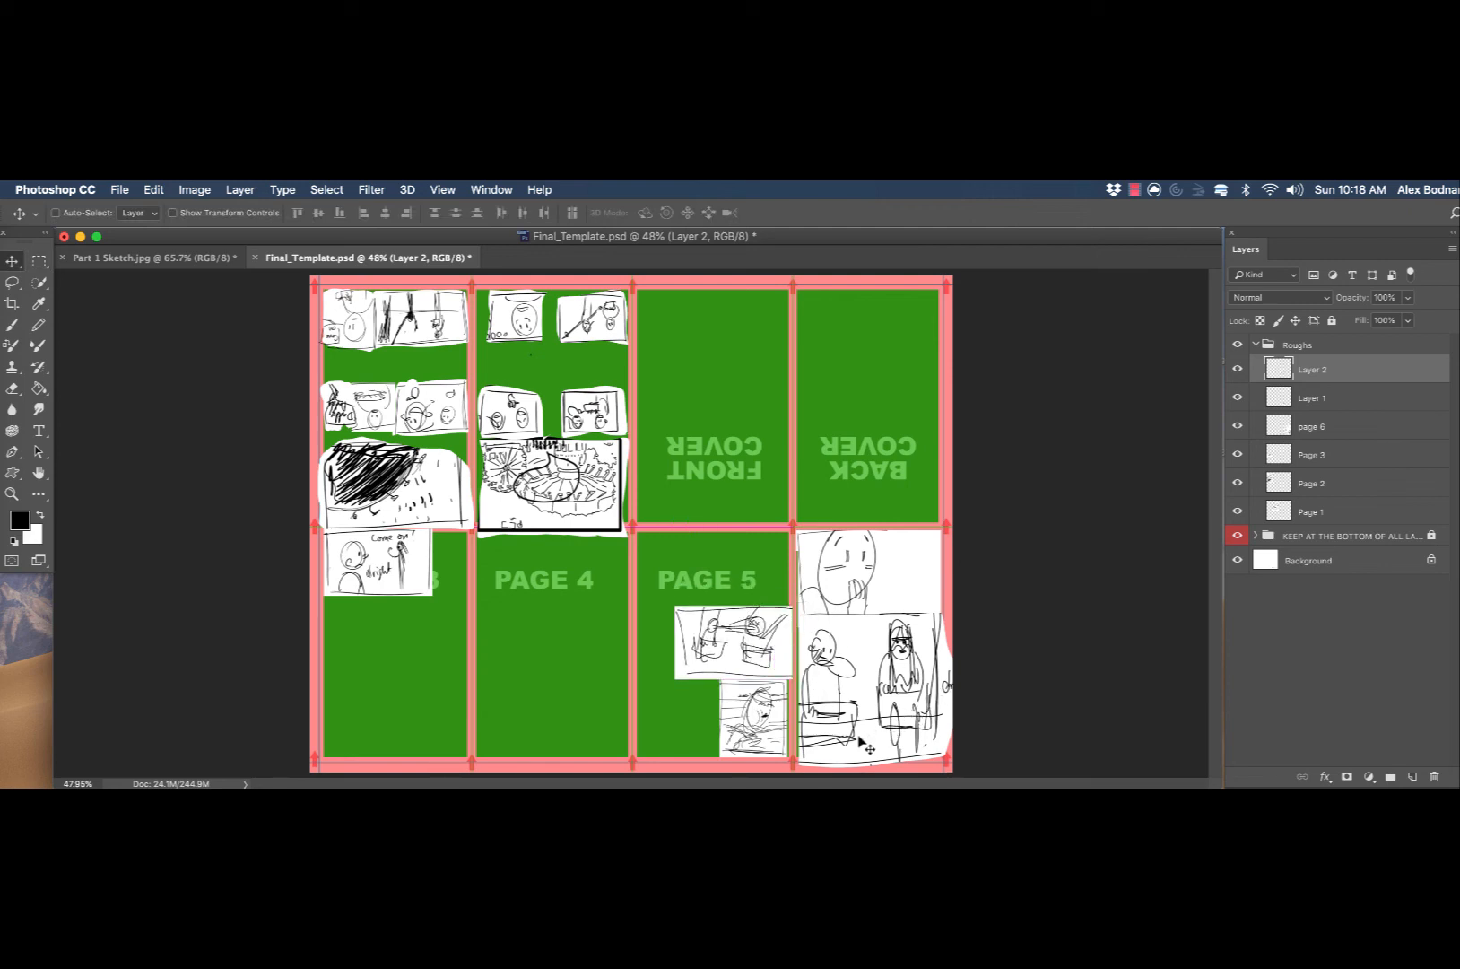